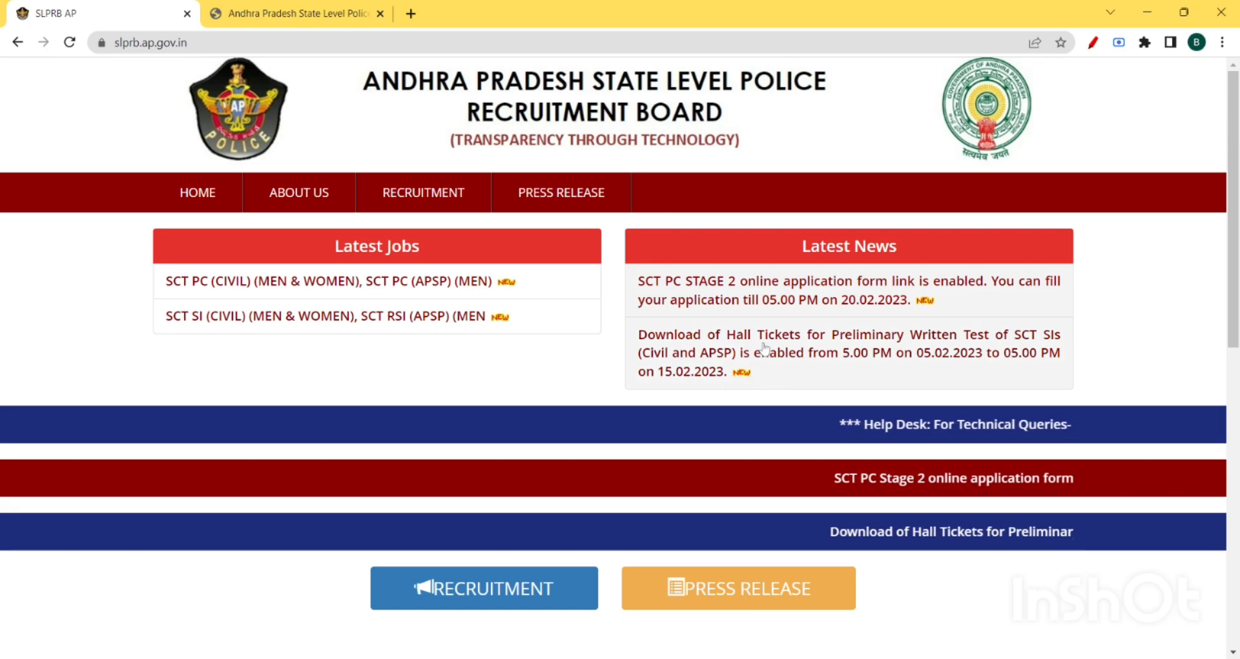
# Read the Latest News notices about the SCT PC Stage 2 application form and the hall ticket downloads.
pyautogui.scroll(3, 803, 335)
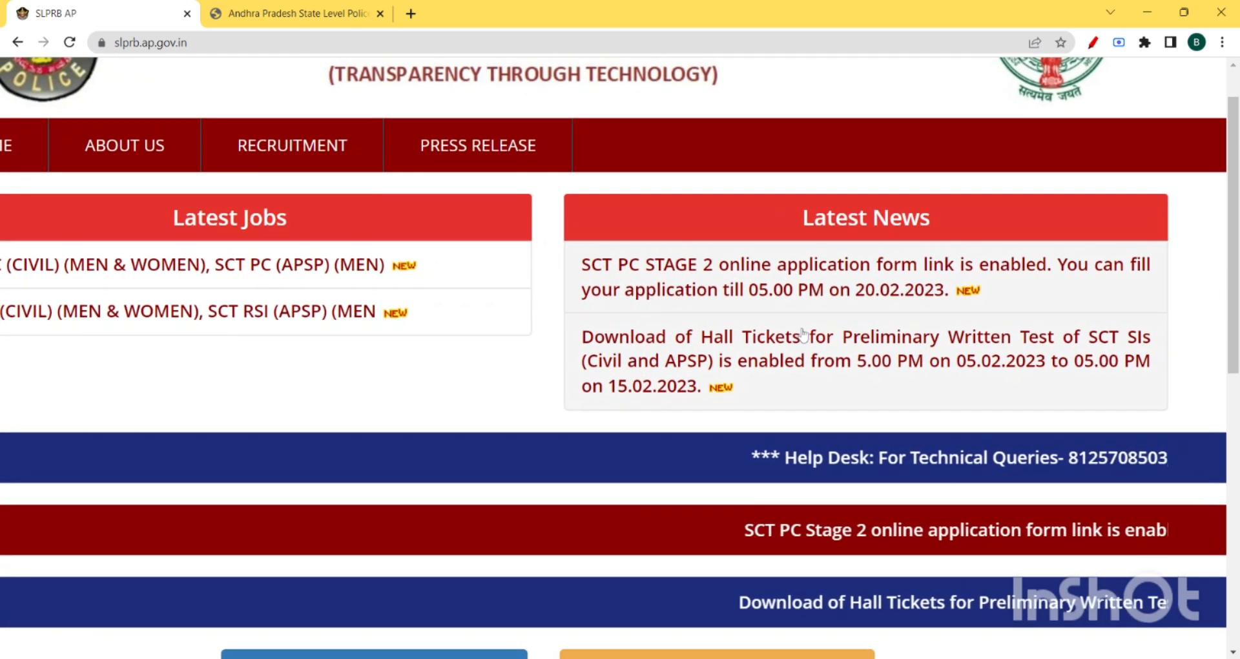
pyautogui.scroll(4, 803, 336)
pyautogui.hscroll(5, 803, 336)
pyautogui.hscroll(-4, 336, 329)
pyautogui.scroll(-1, 336, 330)
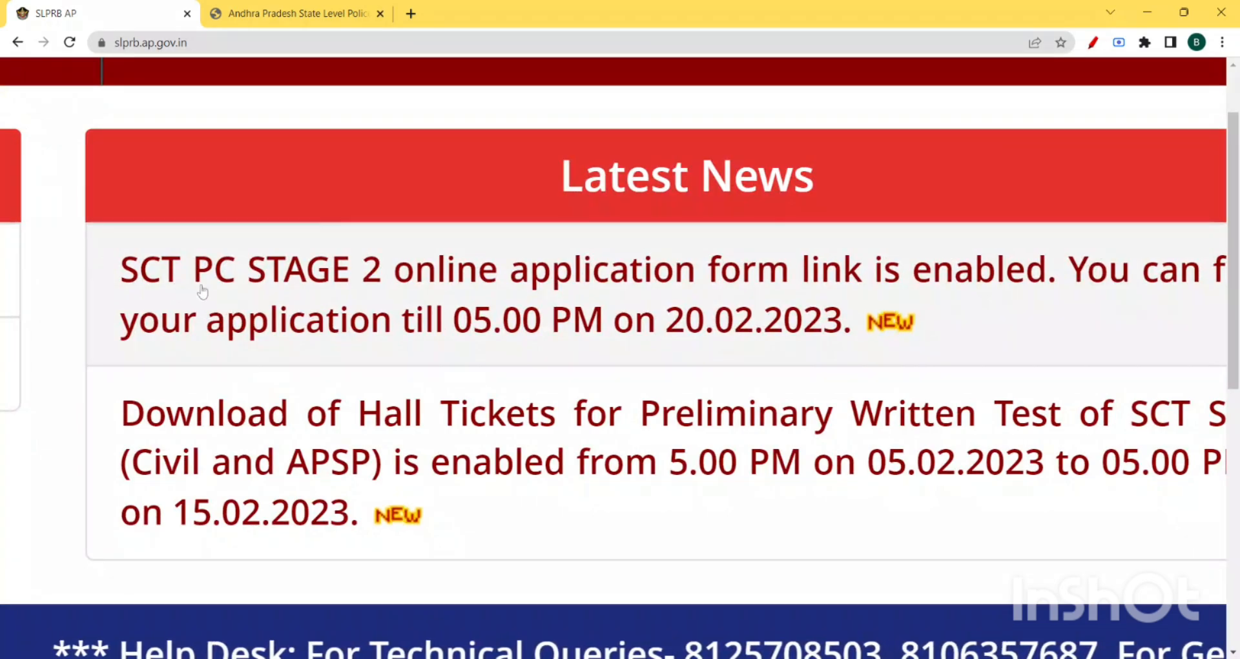
pyautogui.hscroll(3, 550, 294)
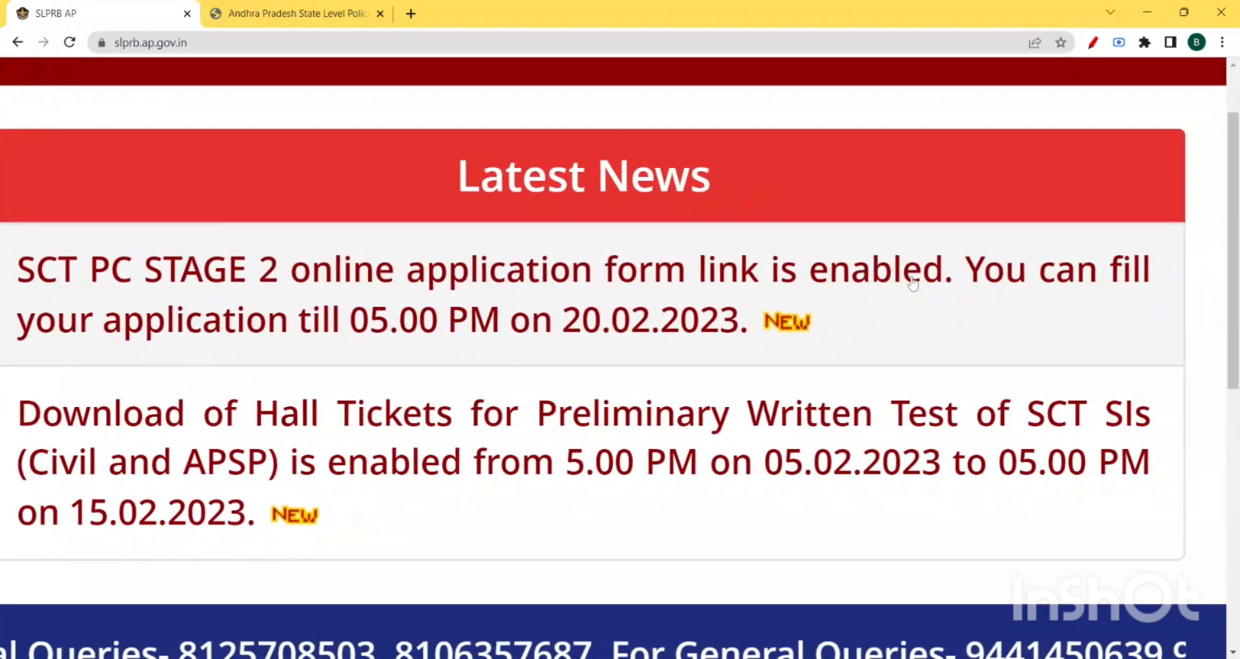
pyautogui.hscroll(-3, 378, 333)
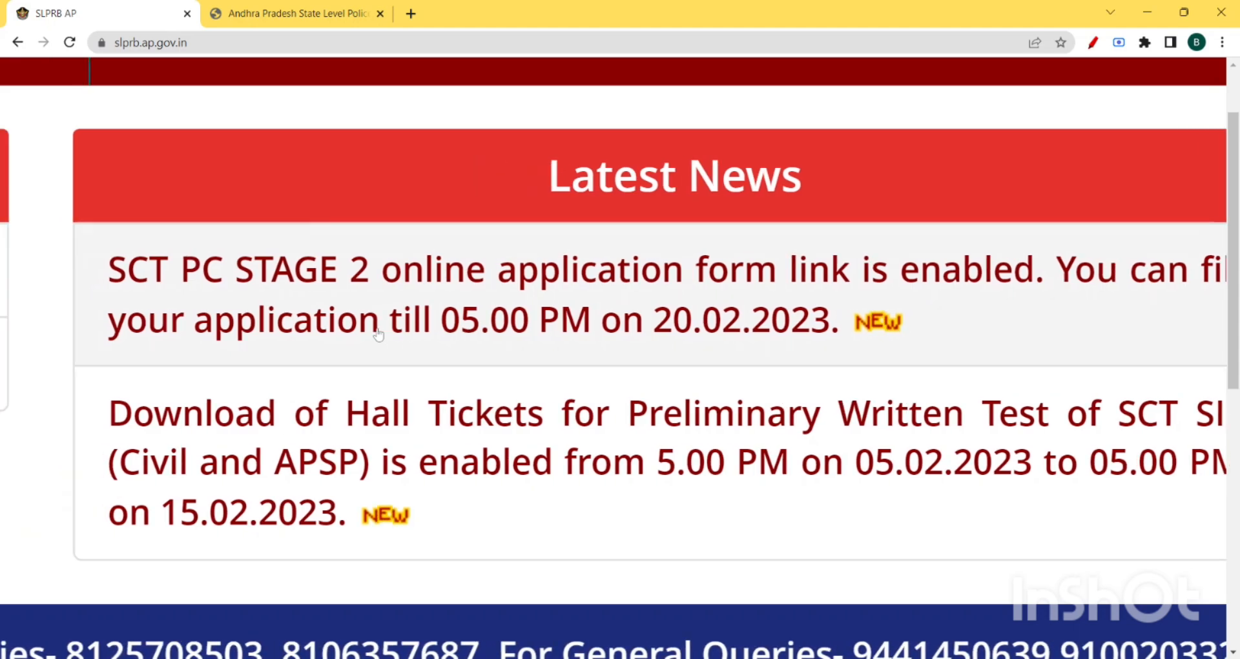
pyautogui.hscroll(2, 378, 333)
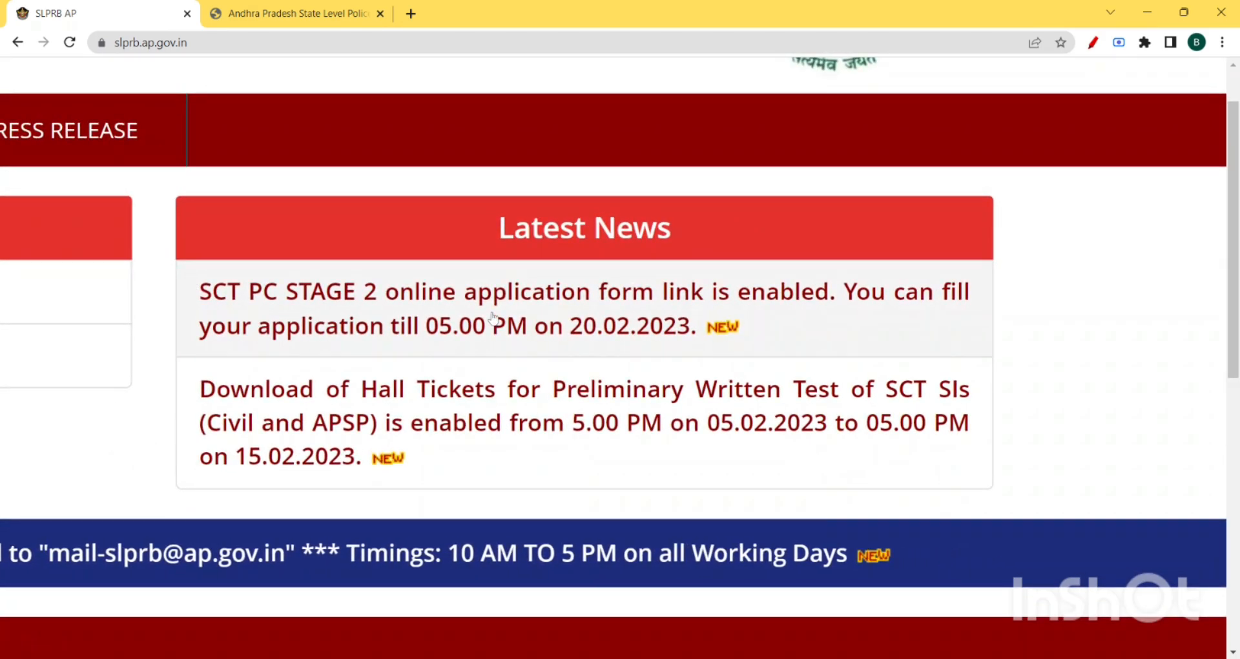
# Go to the Stage 2 login page and try to log in with the candidate's registration number, SSC hall ticket number and mobile number.
pyautogui.click(284, 11)
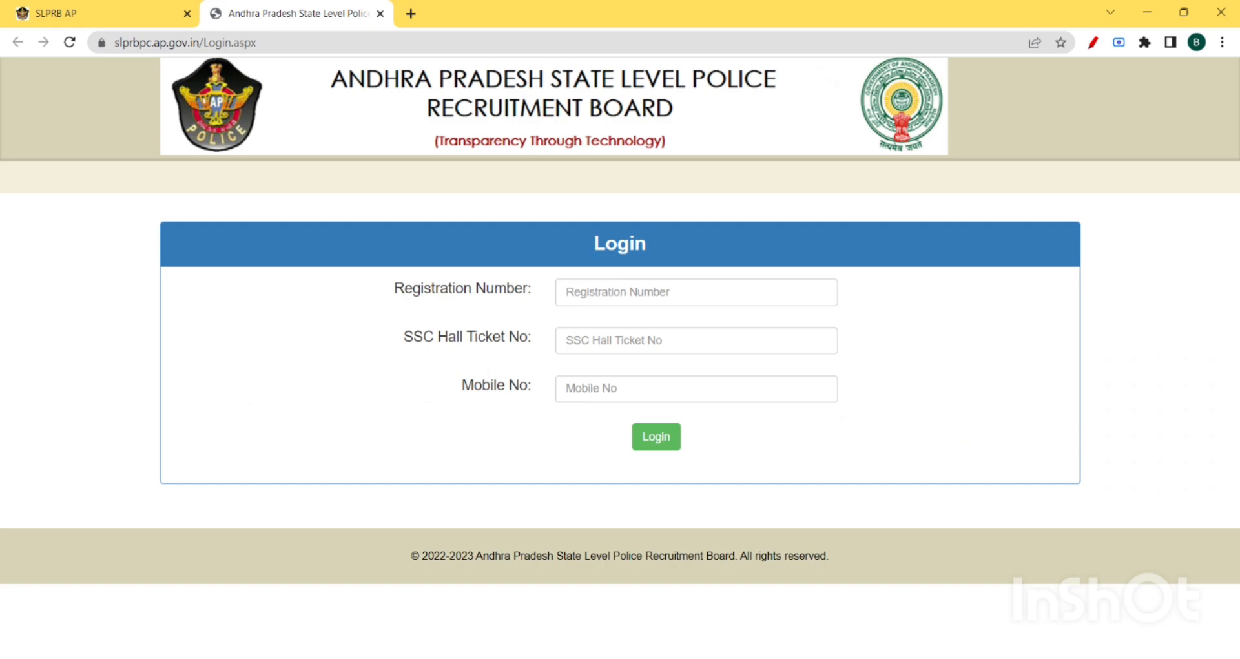
pyautogui.scroll(3, 596, 336)
pyautogui.scroll(-3, 597, 336)
pyautogui.scroll(5, 597, 336)
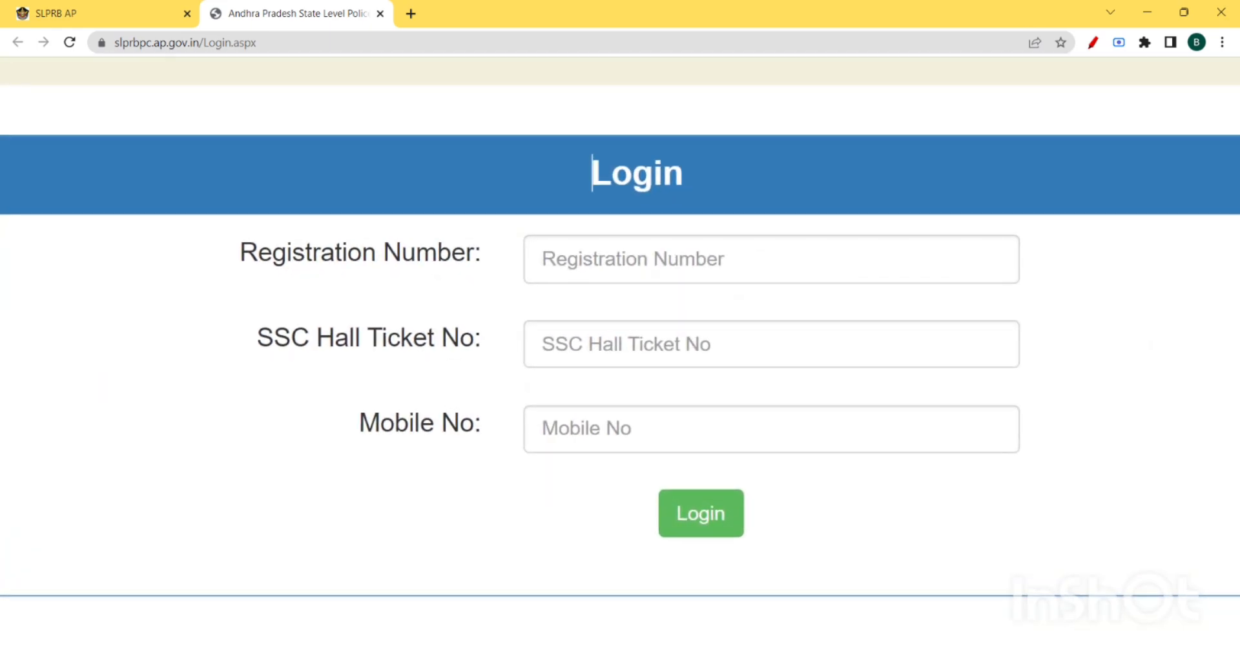
pyautogui.click(542, 258)
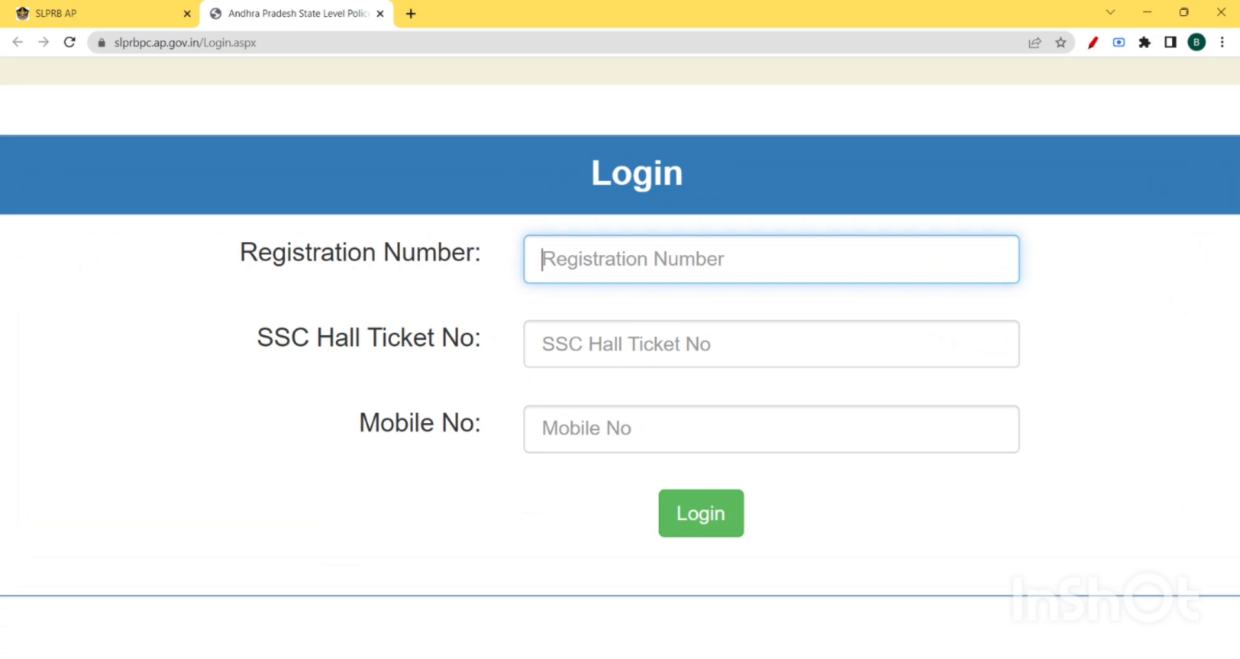
pyautogui.click(542, 344)
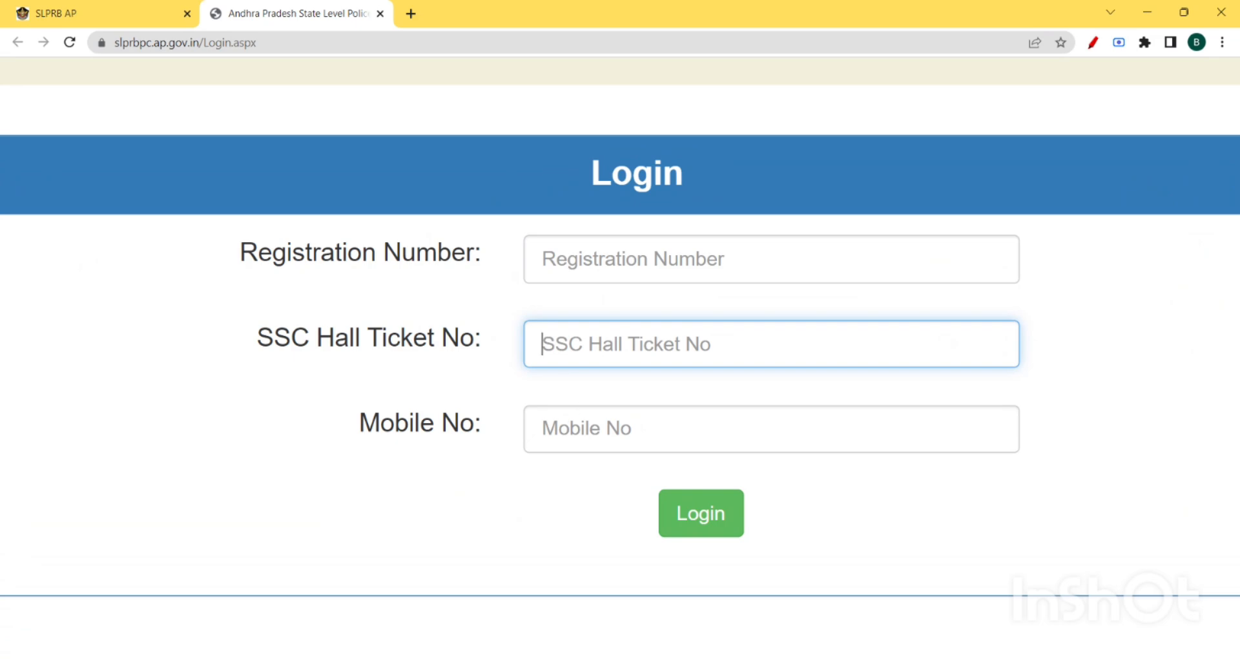
pyautogui.click(543, 429)
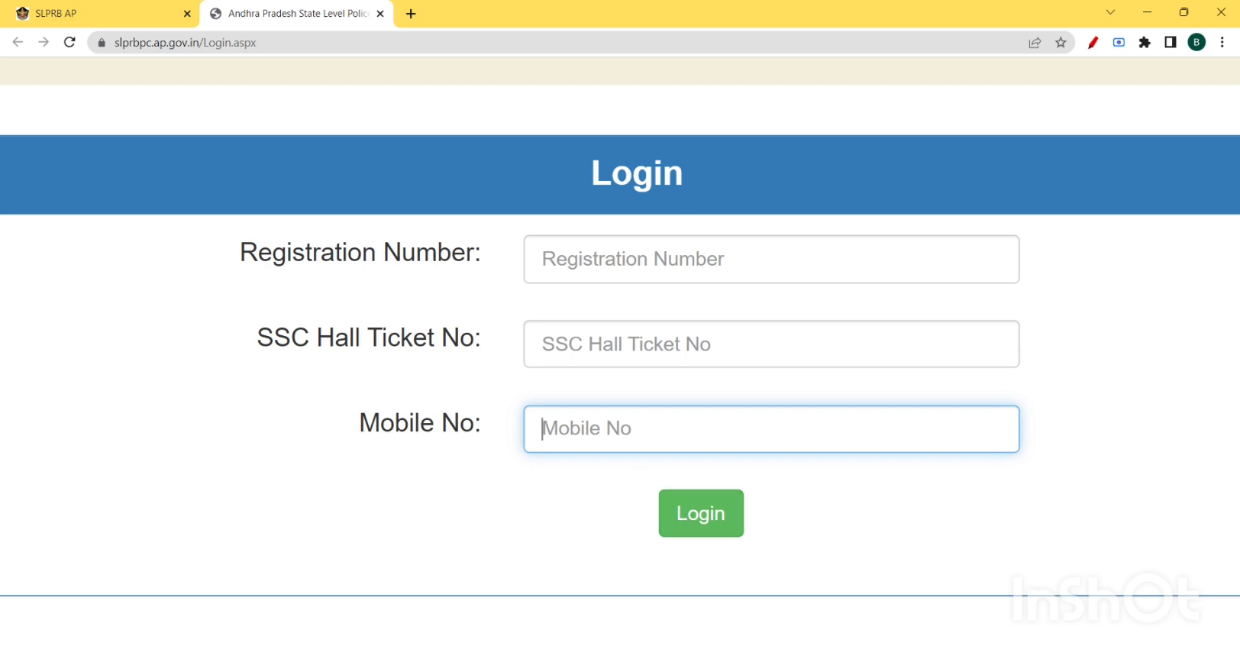
pyautogui.click(543, 259)
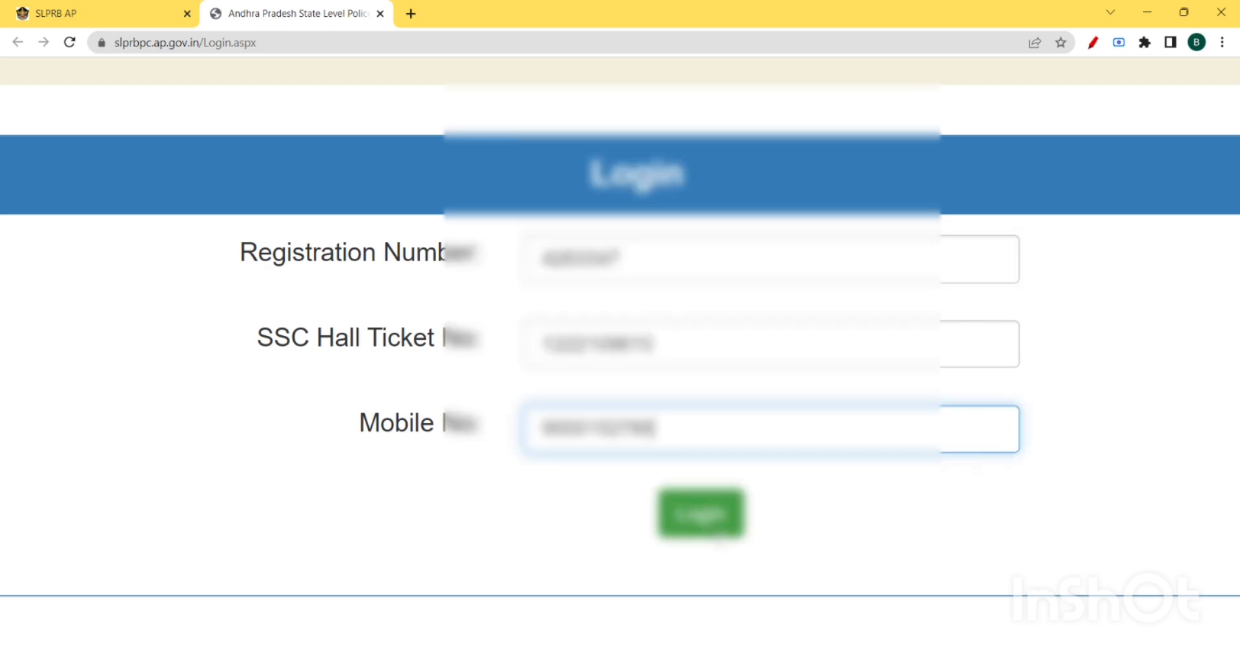
pyautogui.click(701, 512)
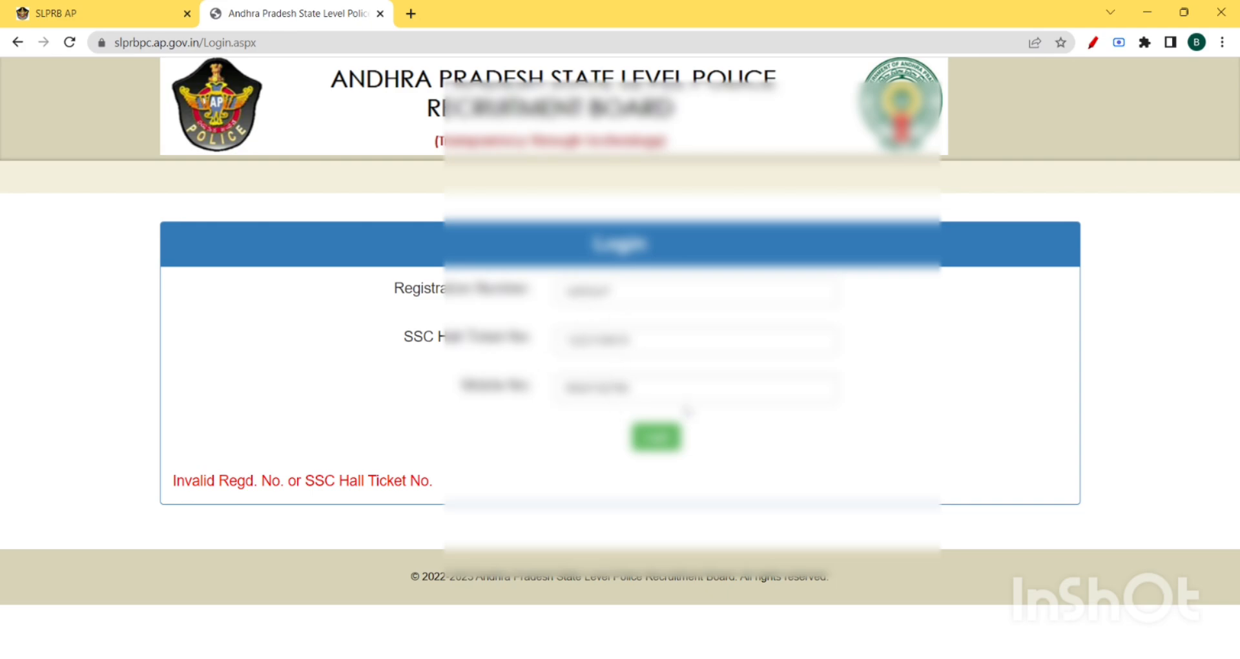
# Submit the candidate's login details again and continue past the basic details to the Stage 2 dashboard.
pyautogui.scroll(5, 615, 334)
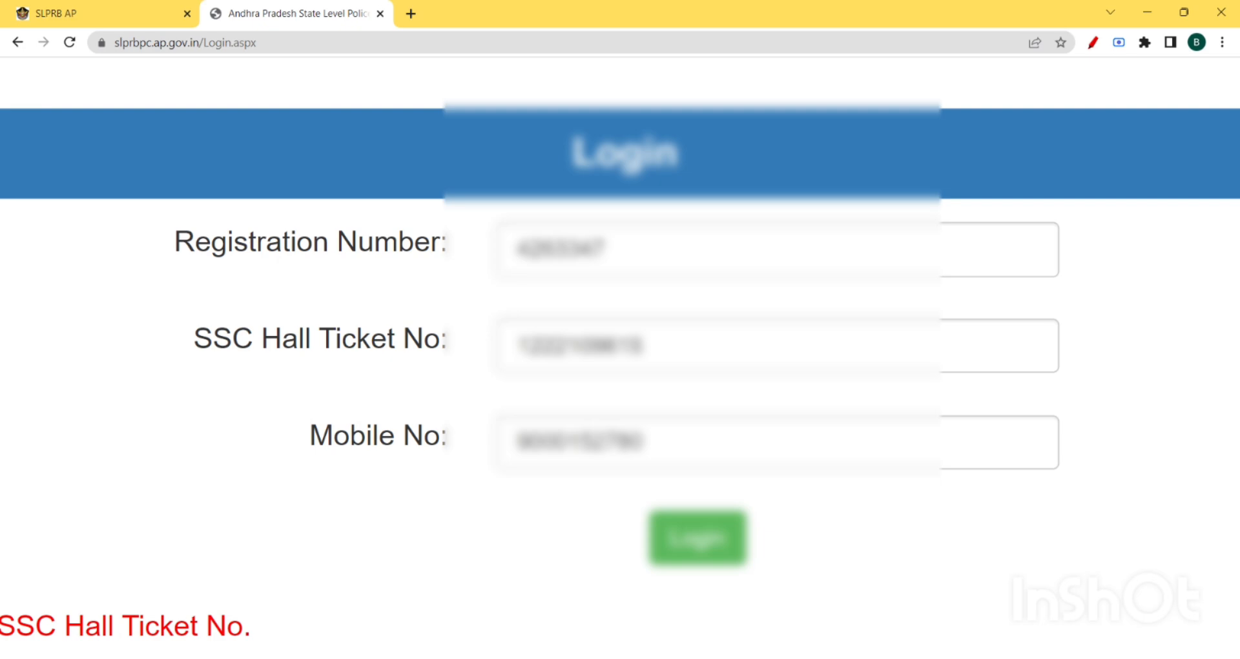
pyautogui.click(696, 537)
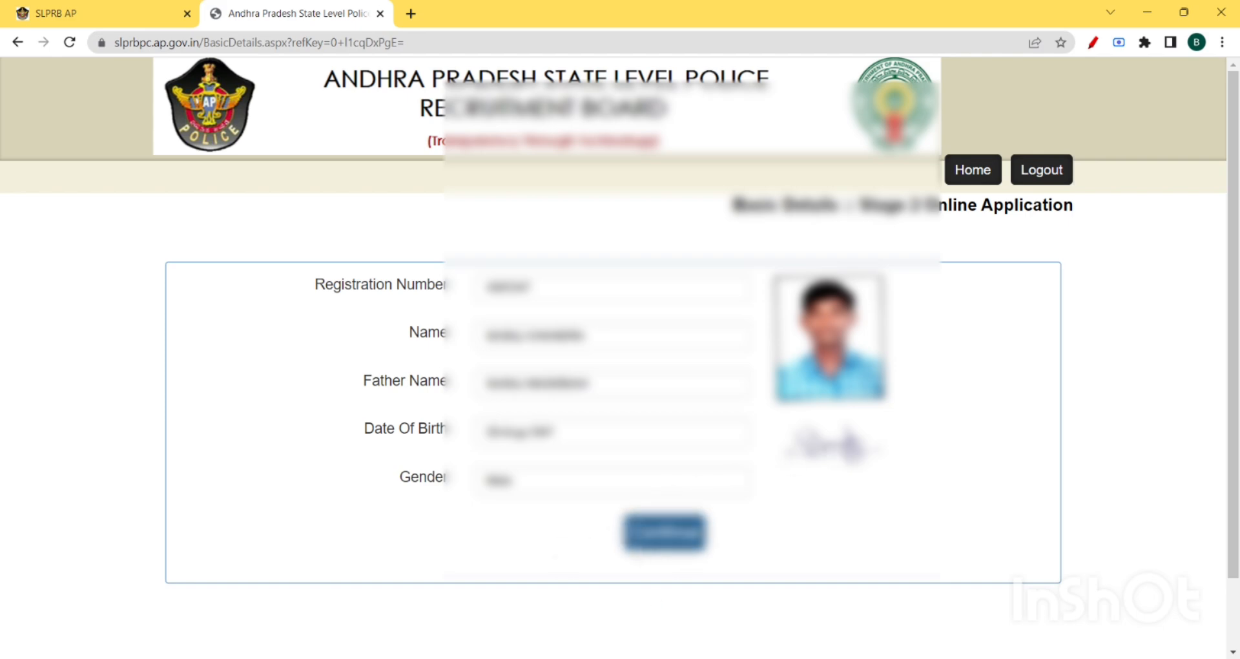
pyautogui.click(688, 539)
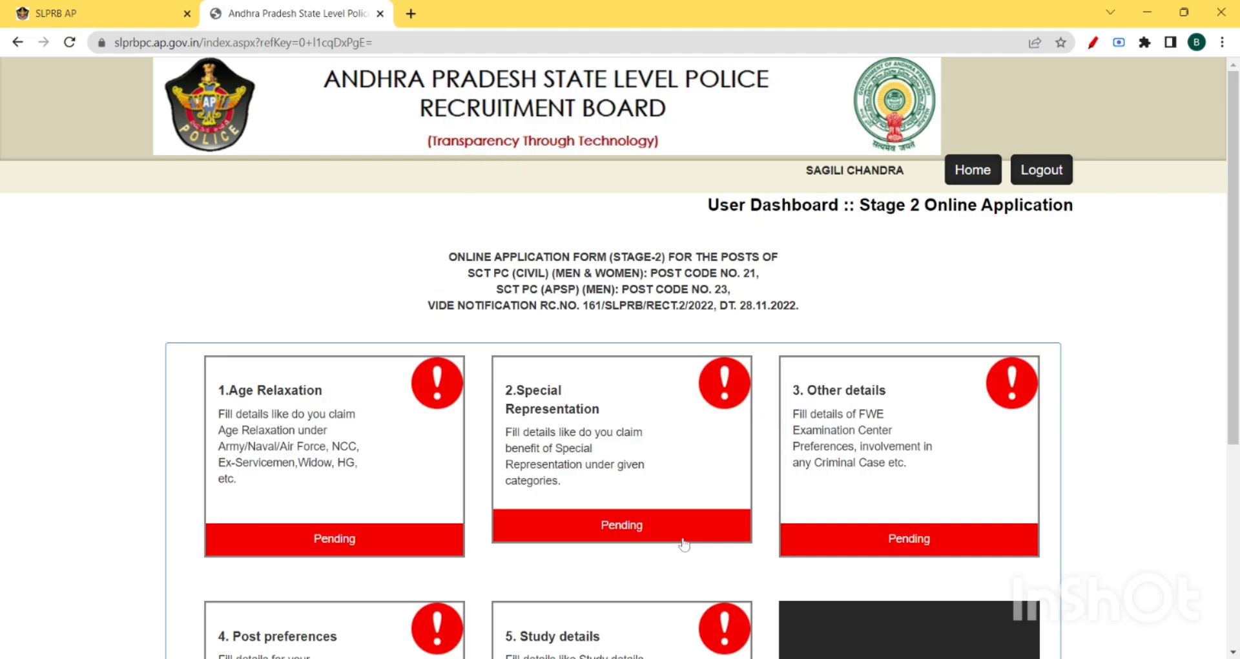
# Examine the five dashboard sections: Age Relaxation, Special Representation, Other details, Post preferences and Study details.
pyautogui.scroll(-2, 684, 545)
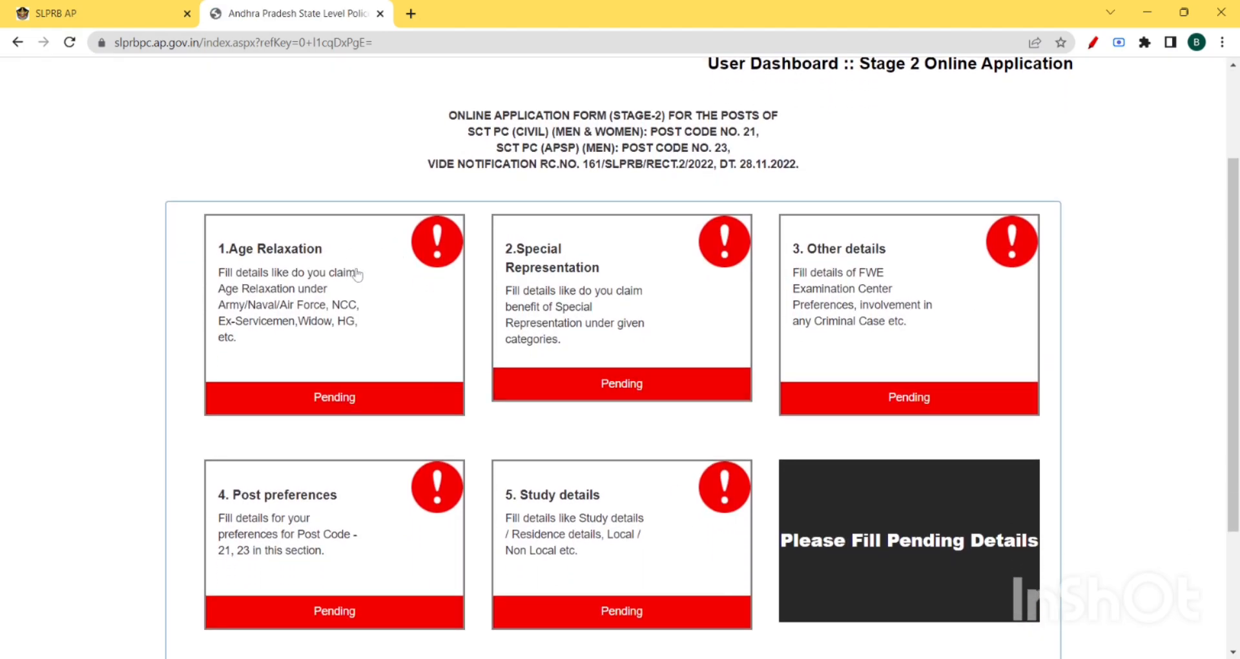
pyautogui.scroll(5, 318, 273)
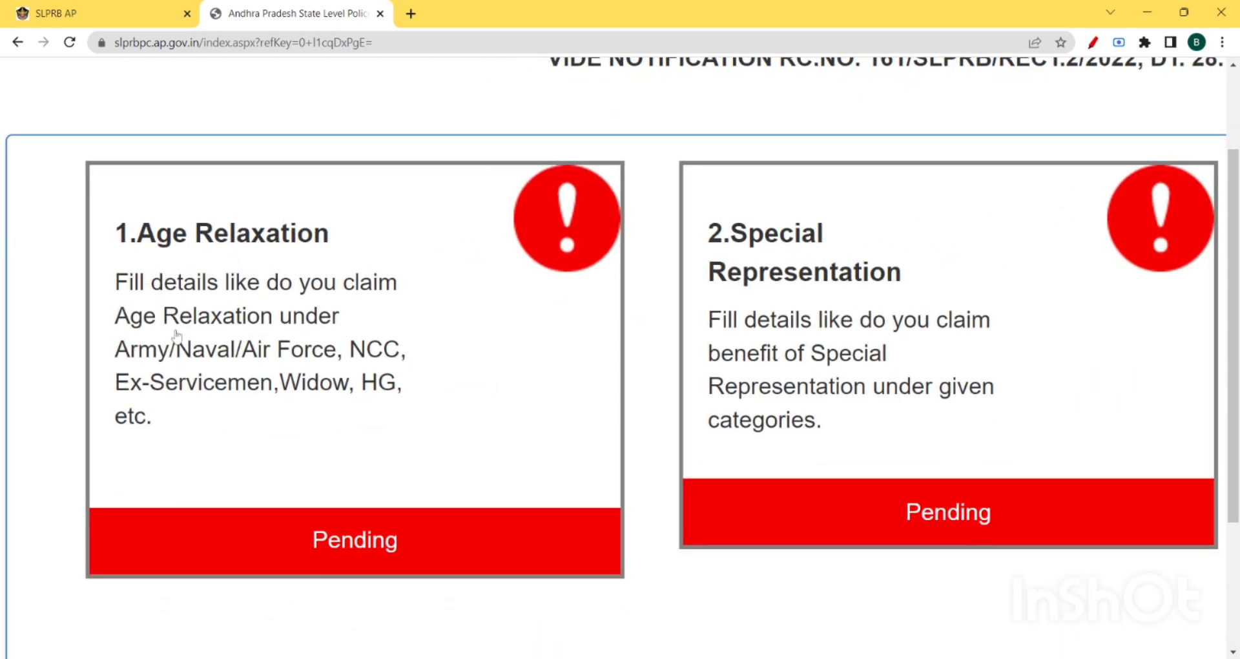
pyautogui.hscroll(4, 360, 493)
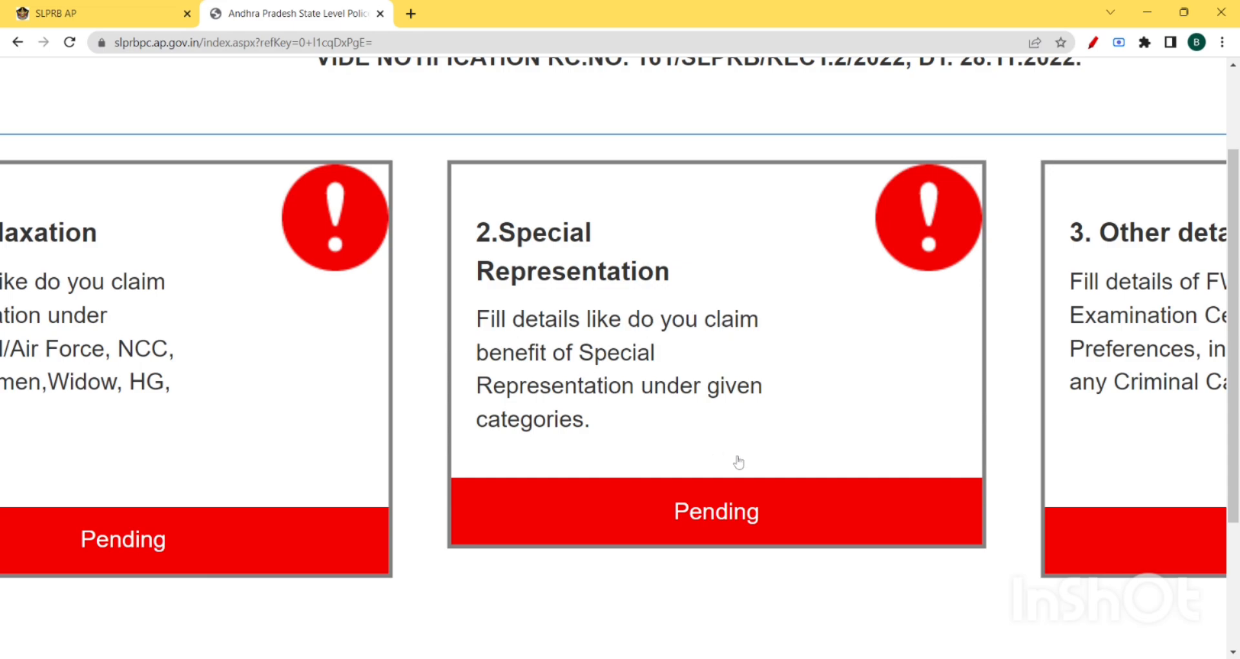
pyautogui.hscroll(6, 739, 459)
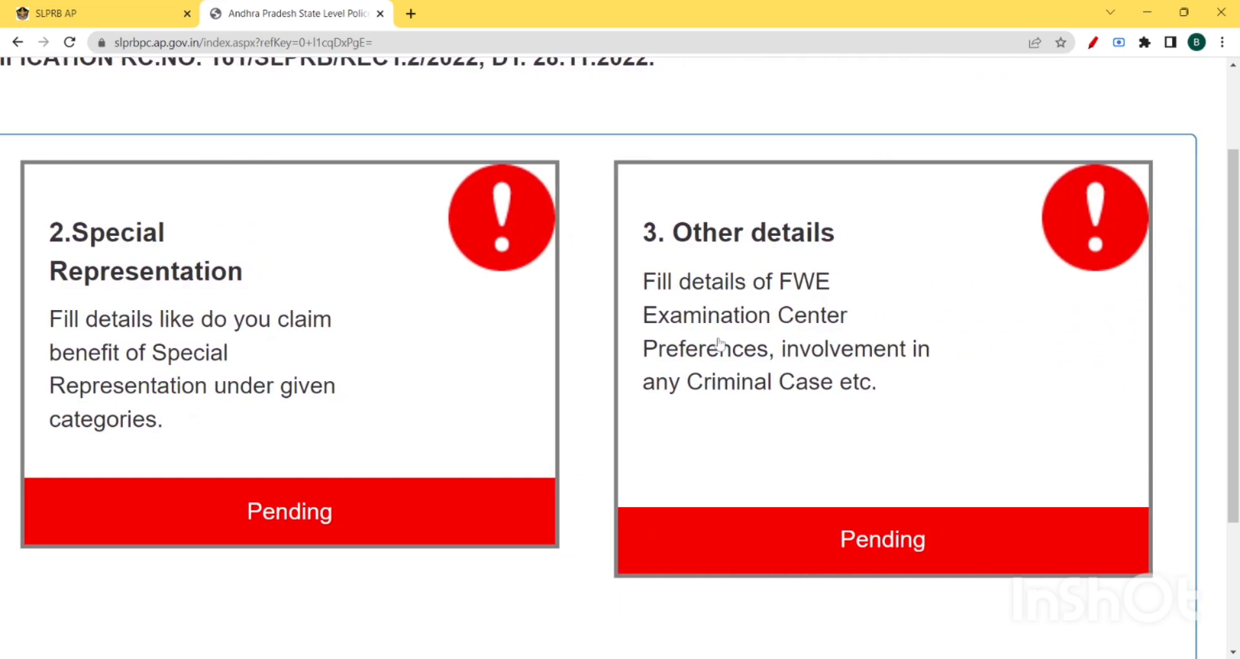
pyautogui.scroll(-7, 891, 423)
pyautogui.hscroll(-10, 891, 423)
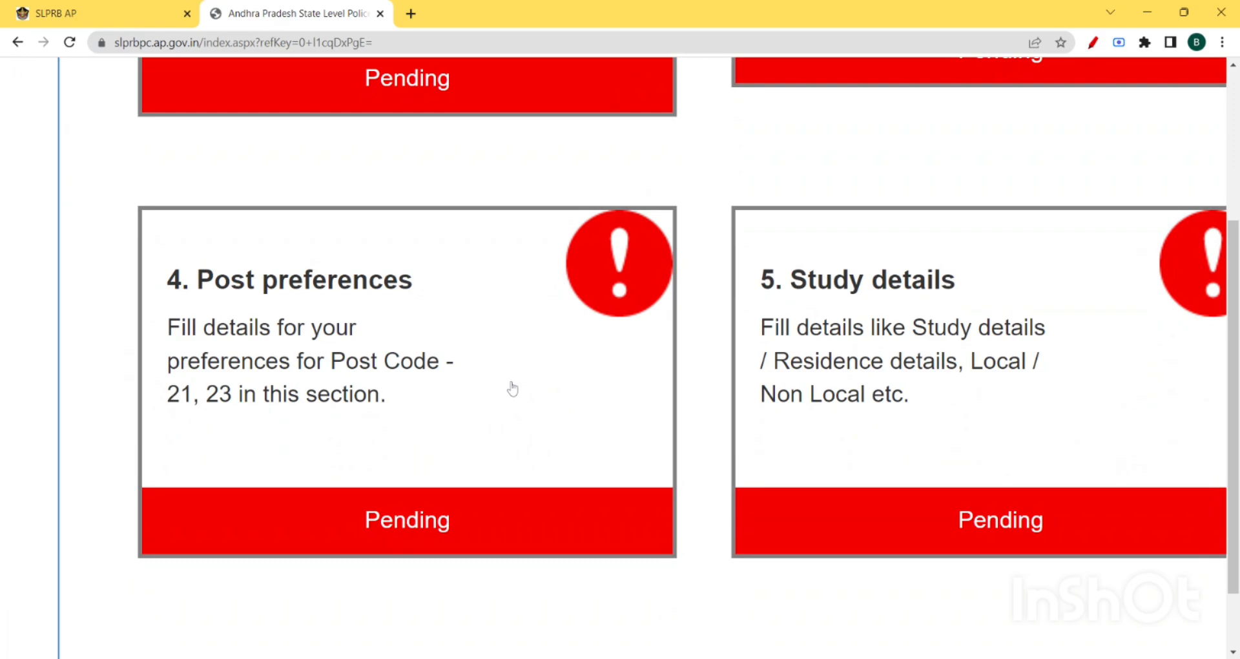
pyautogui.hscroll(5, 907, 357)
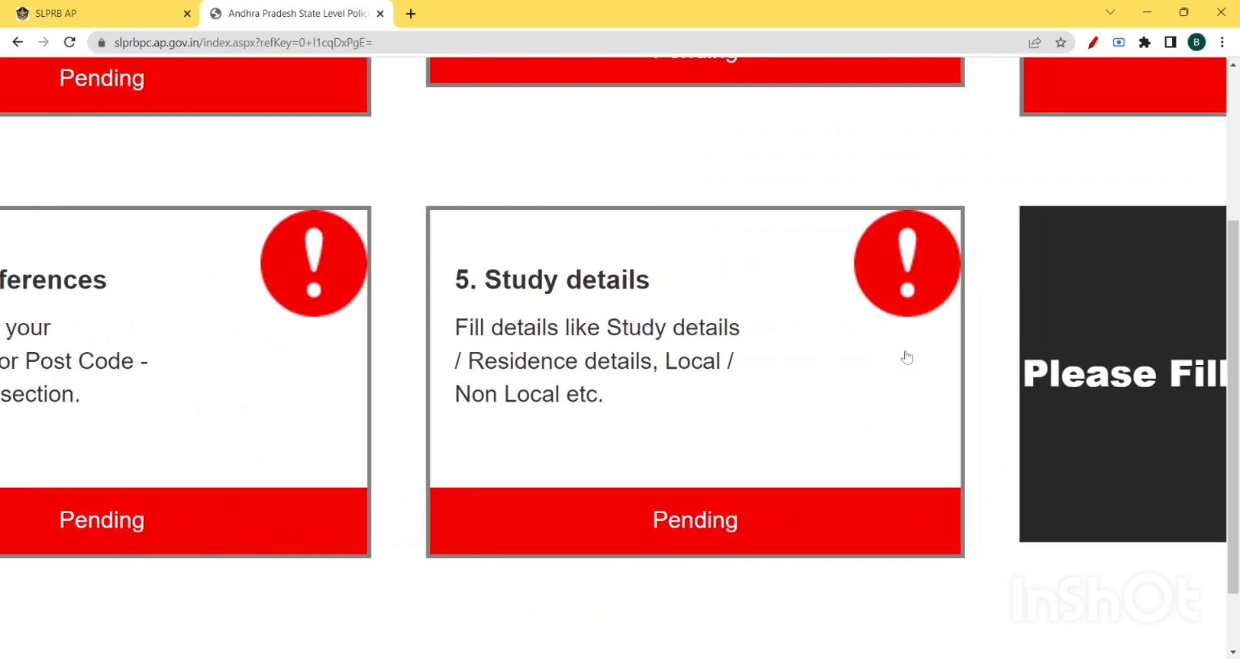
pyautogui.keyDown('ctrl'); pyautogui.scroll(-5, 907, 357); pyautogui.keyUp('ctrl')
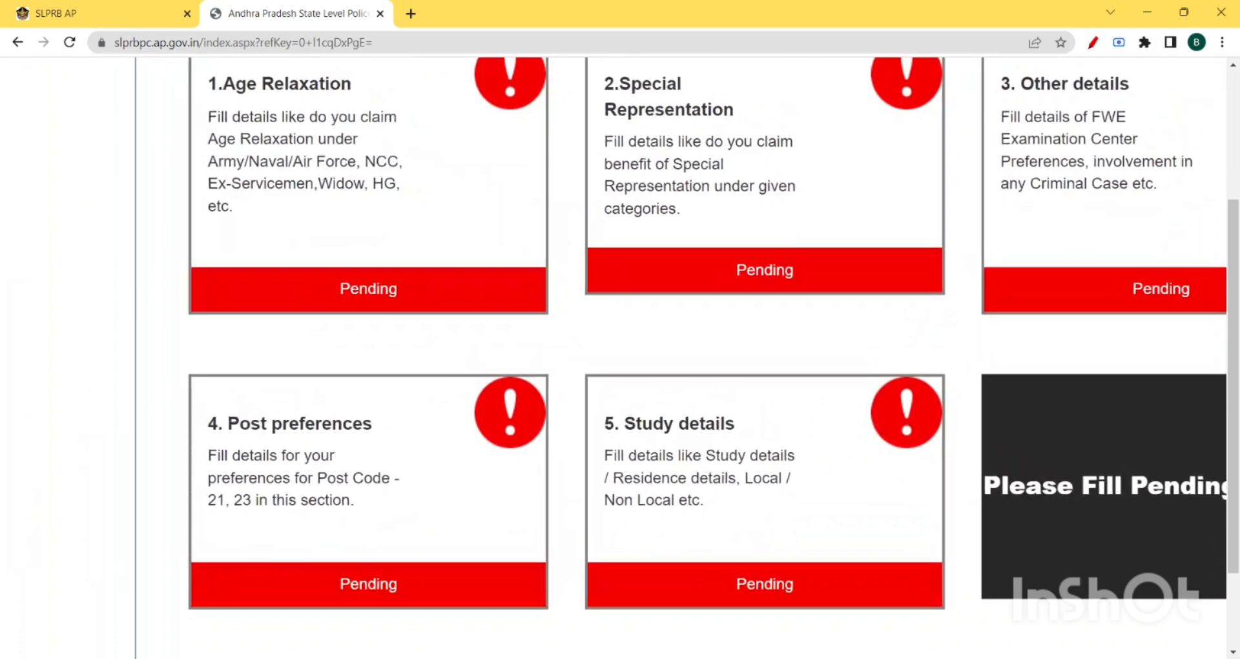
pyautogui.scroll(-3, 800, 370)
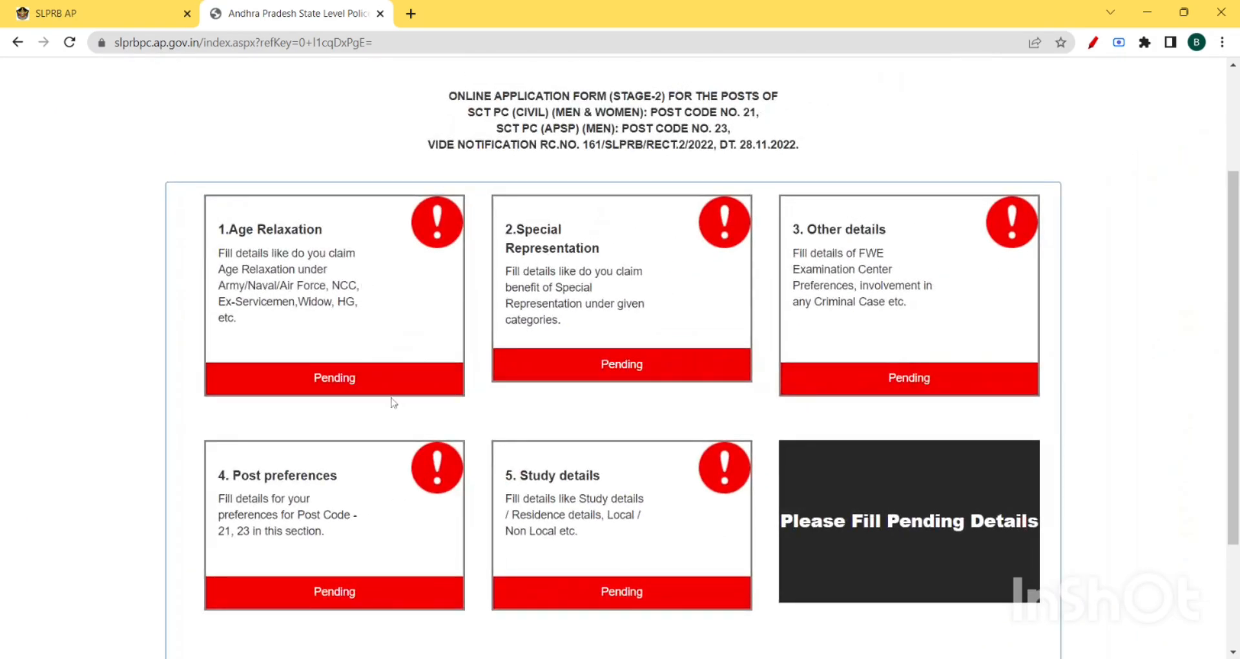
# Open the Age Relaxation section and check the reservation quota category in question 29.
pyautogui.click(345, 386)
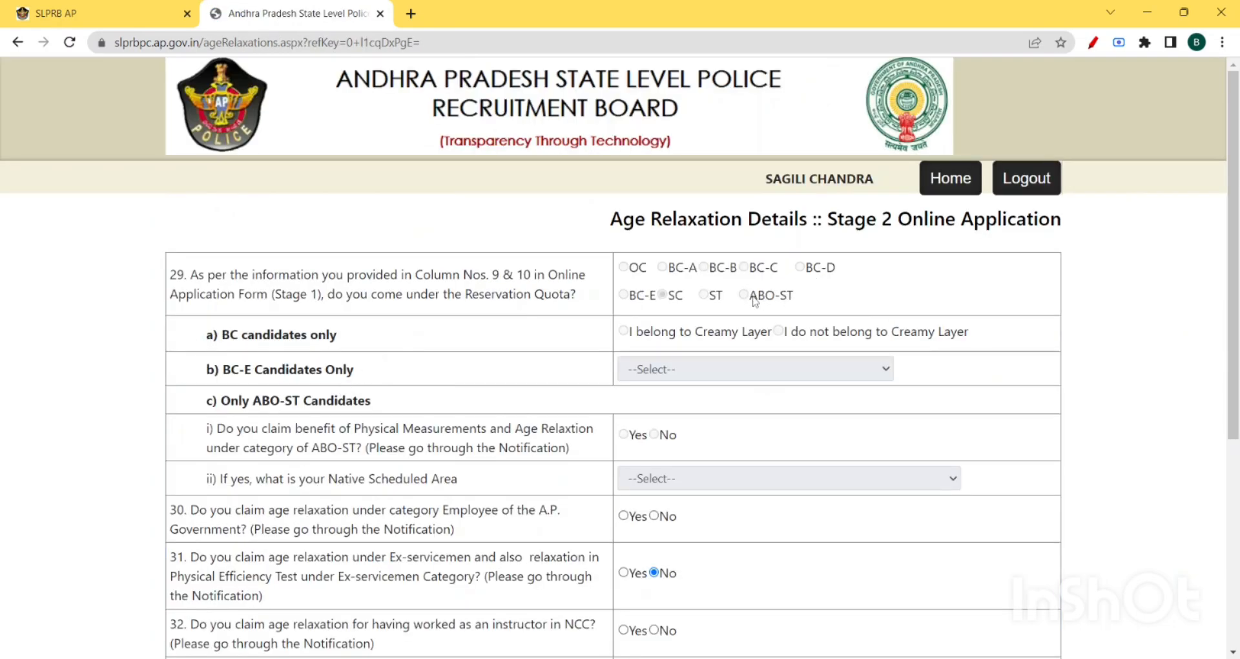
pyautogui.scroll(3, 754, 299)
pyautogui.scroll(5, 754, 299)
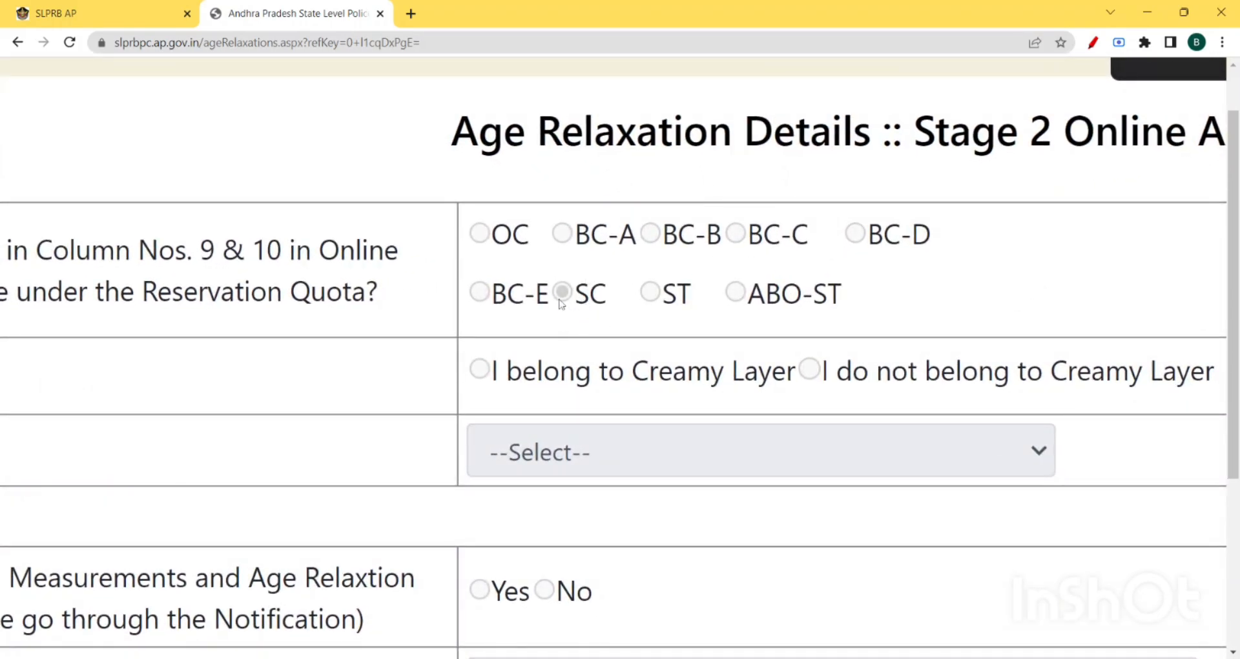
pyautogui.scroll(2, 565, 301)
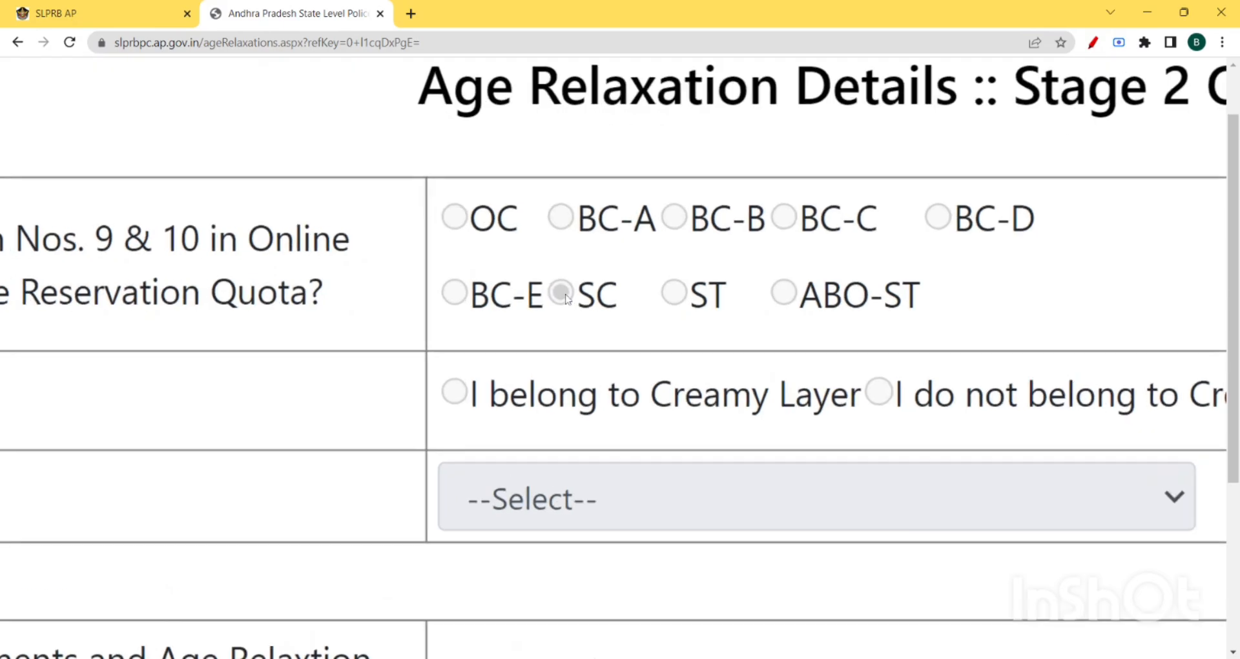
pyautogui.scroll(2, 567, 298)
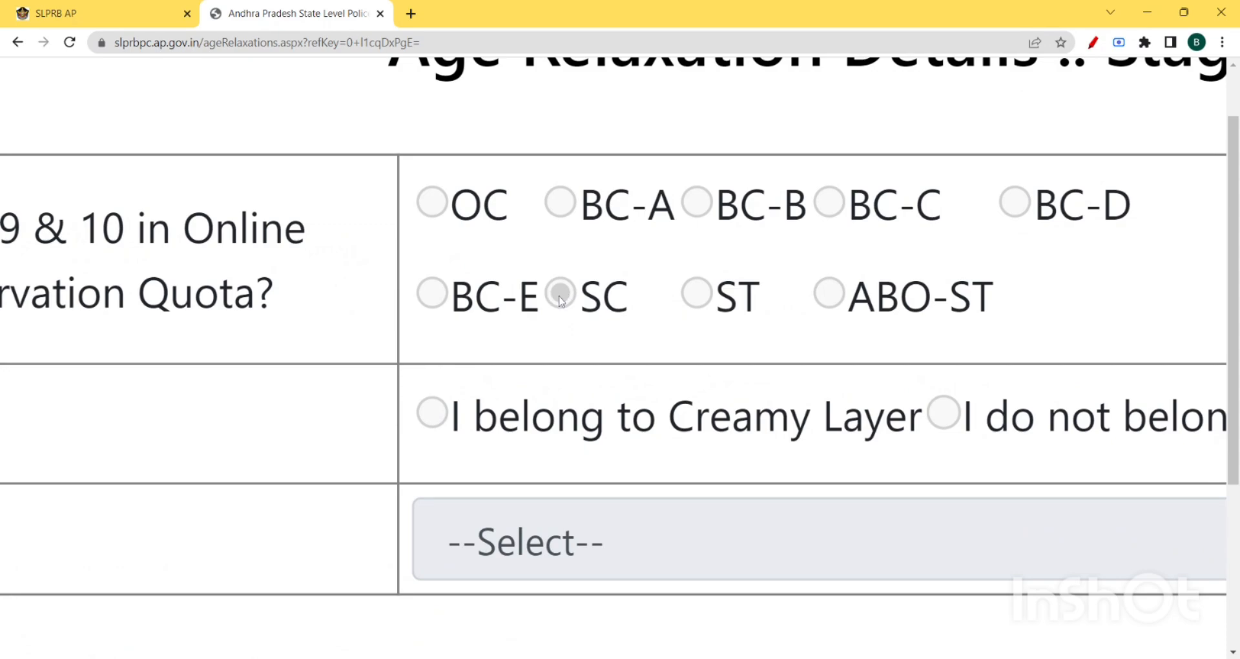
pyautogui.scroll(-5, 560, 302)
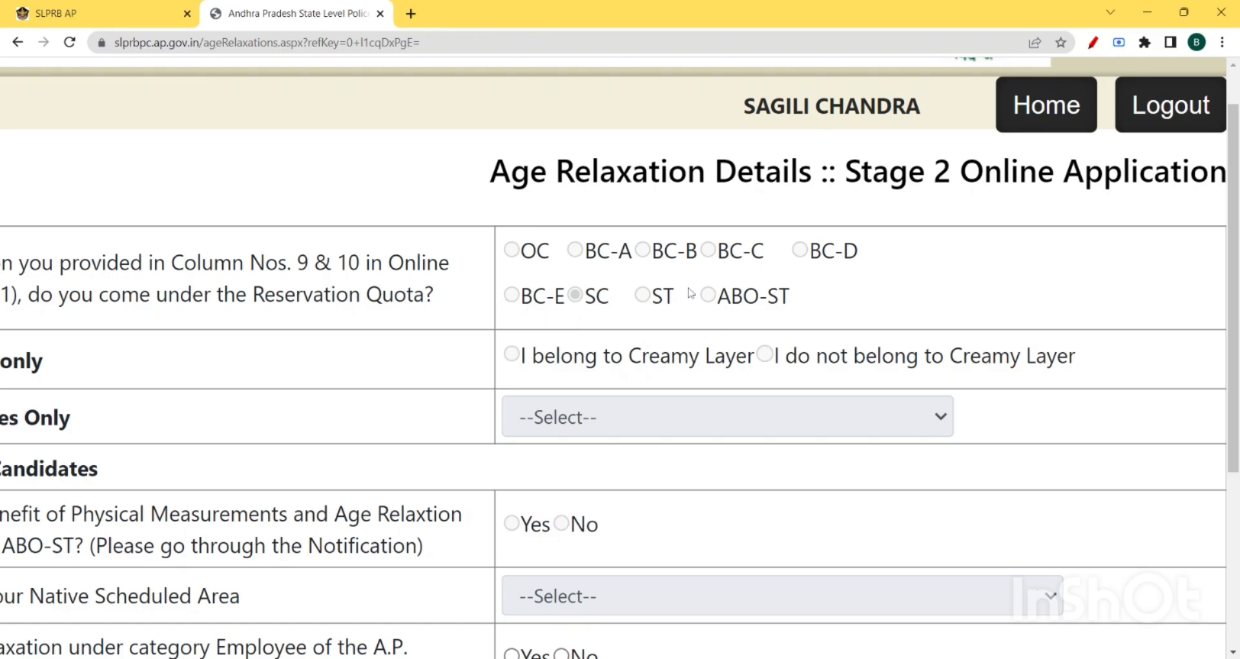
pyautogui.scroll(-4, 625, 318)
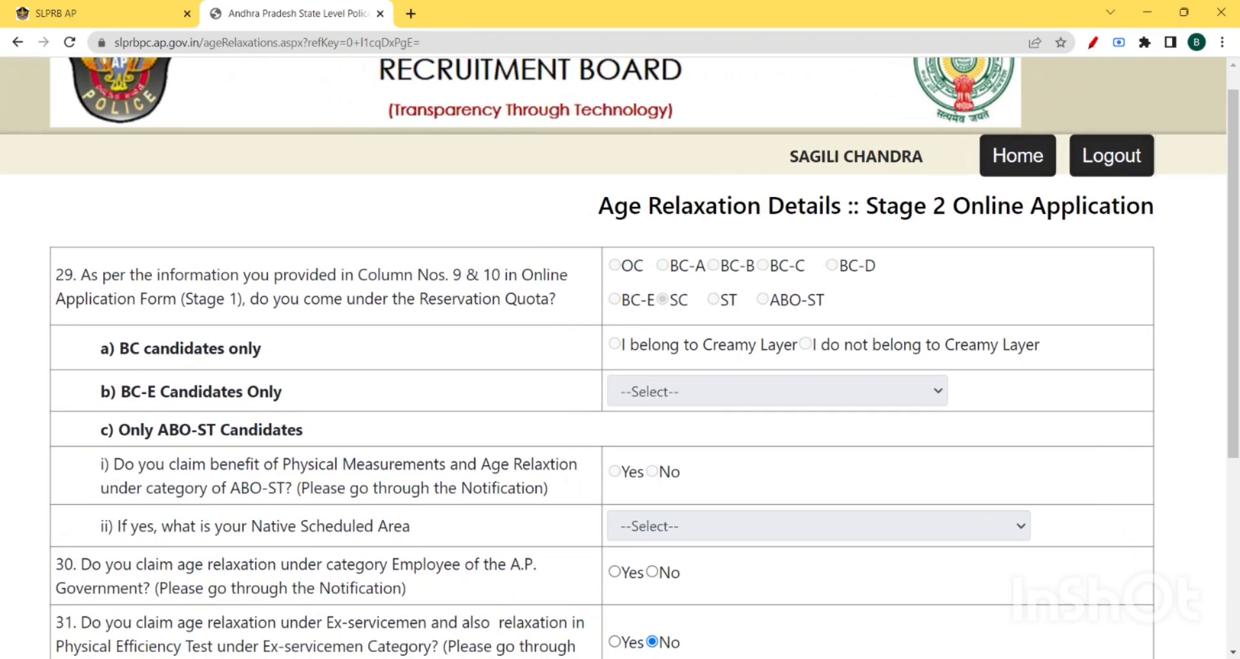
# Review the BC, BC-E and ABO-ST sub-questions and the age relaxation claims in questions 30 to 34.
pyautogui.moveTo(115, 348); pyautogui.dragTo(277, 354)
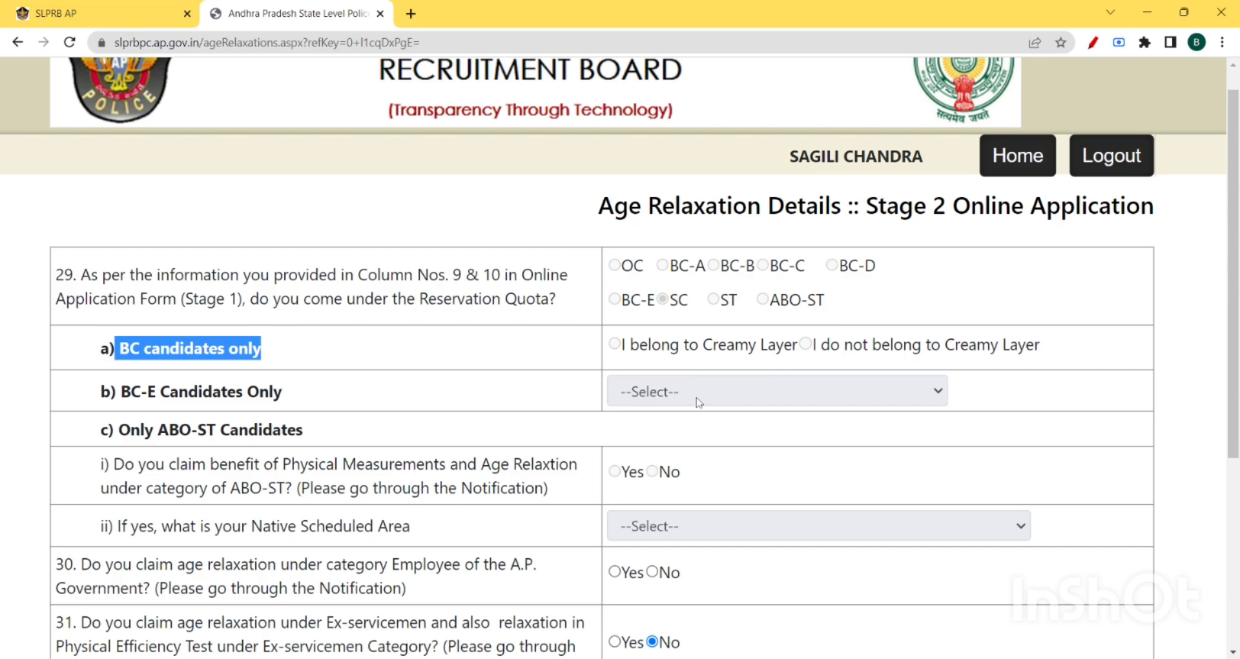
pyautogui.scroll(-2, 699, 402)
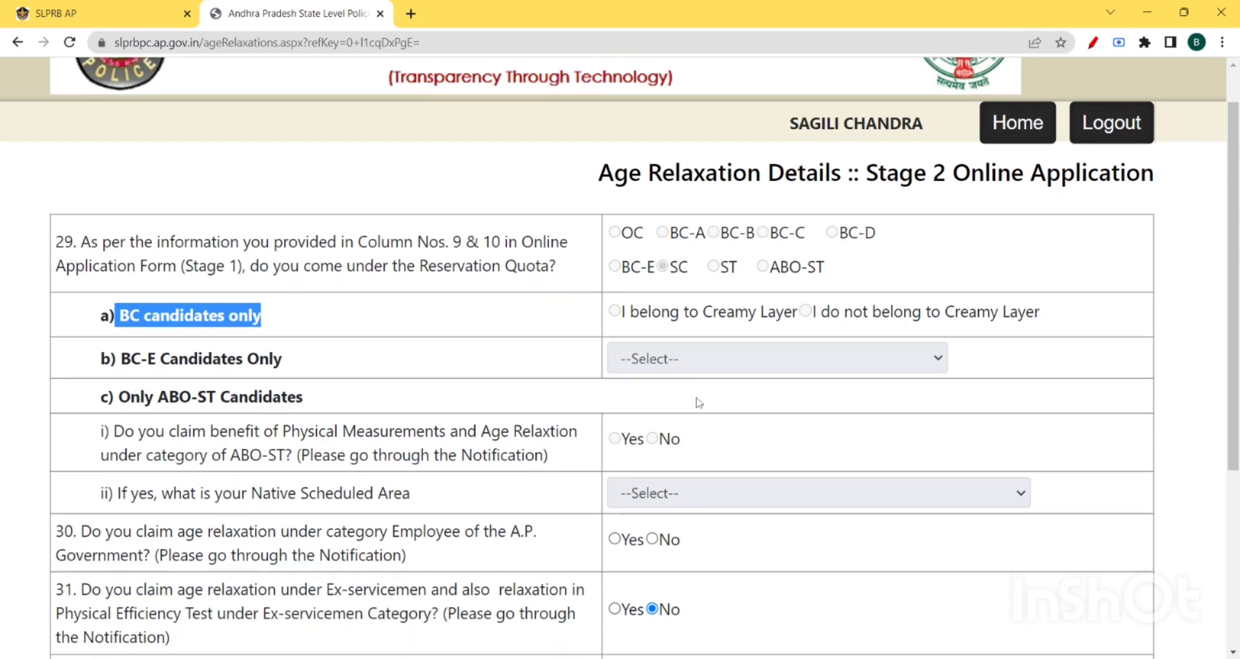
pyautogui.scroll(-1, 668, 420)
pyautogui.scroll(-1, 668, 422)
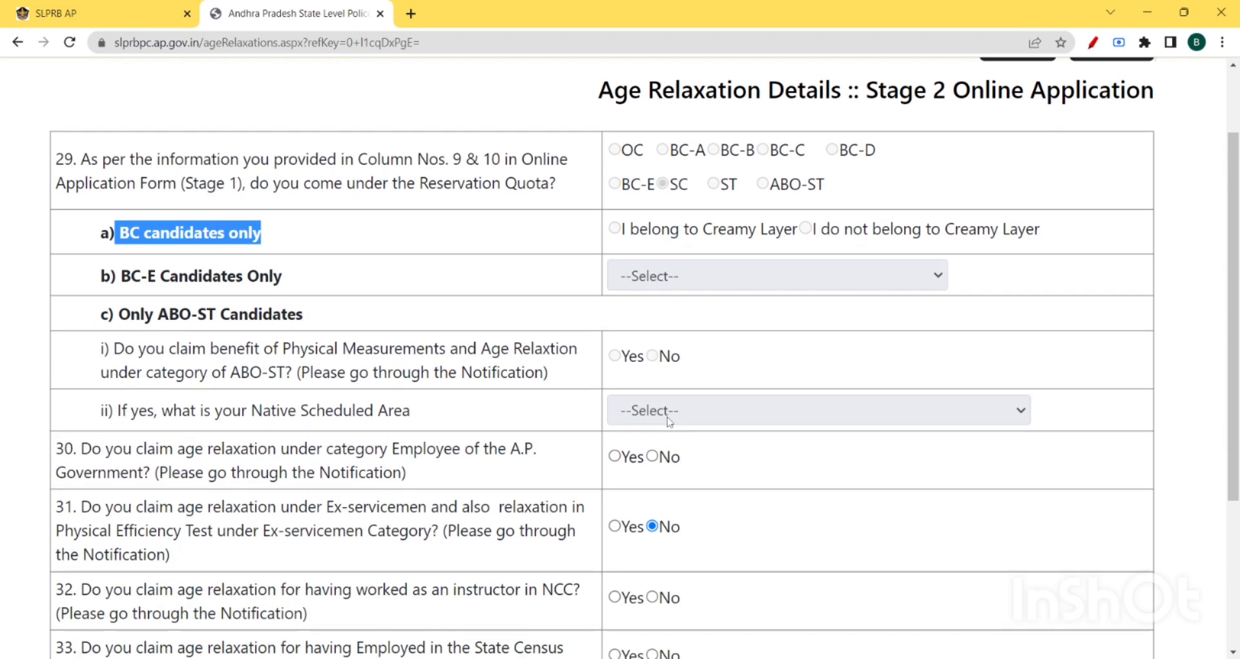
pyautogui.scroll(-3, 646, 416)
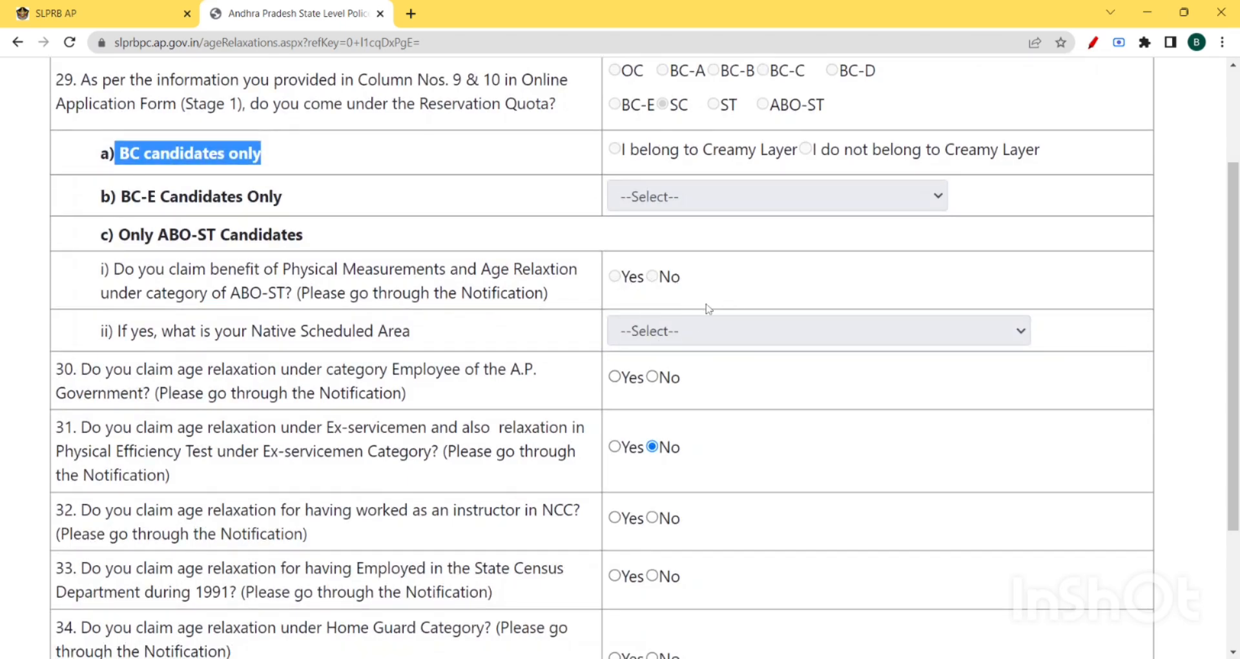
pyautogui.scroll(-1, 709, 309)
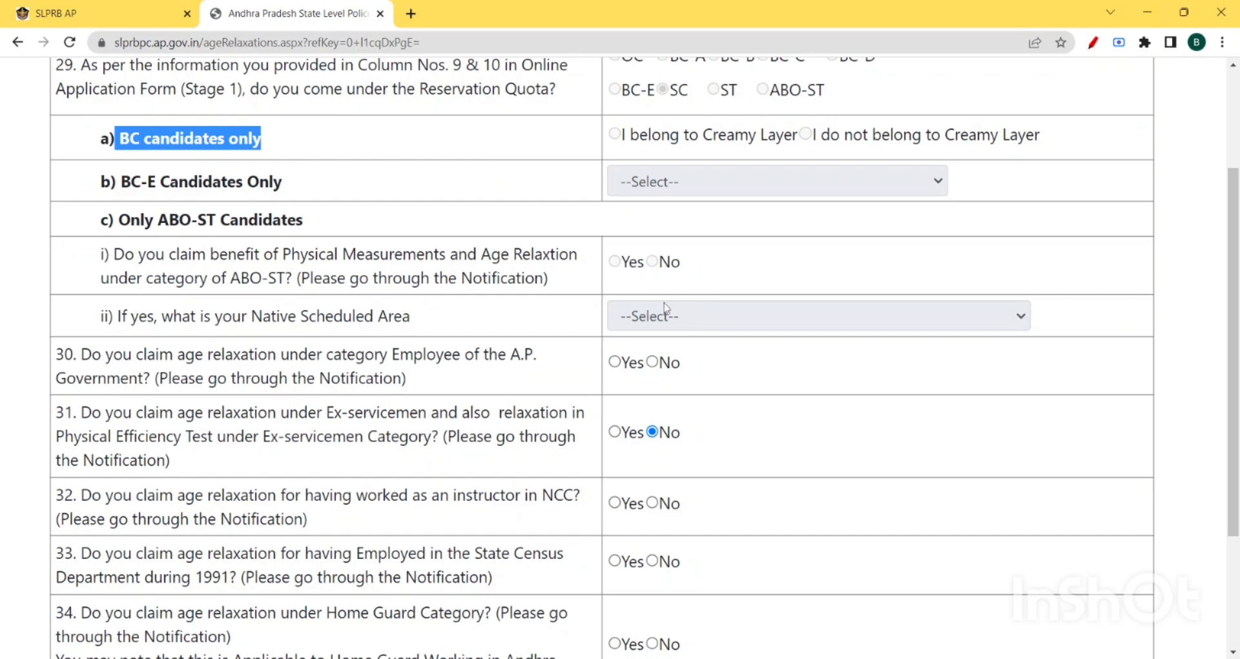
pyautogui.scroll(-1, 672, 312)
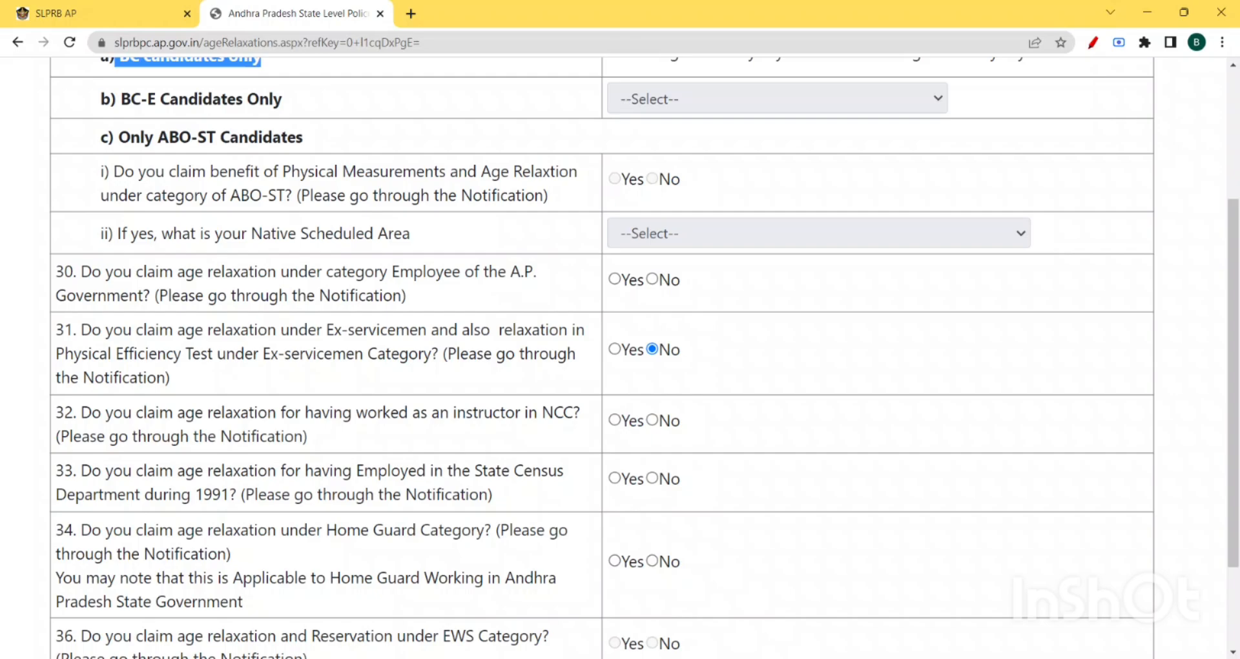
# Answer No to the A.P. Government employee age relaxation claim in question 30 and read the NCC instructor question 32.
pyautogui.click(652, 279)
pyautogui.scroll(-1, 657, 286)
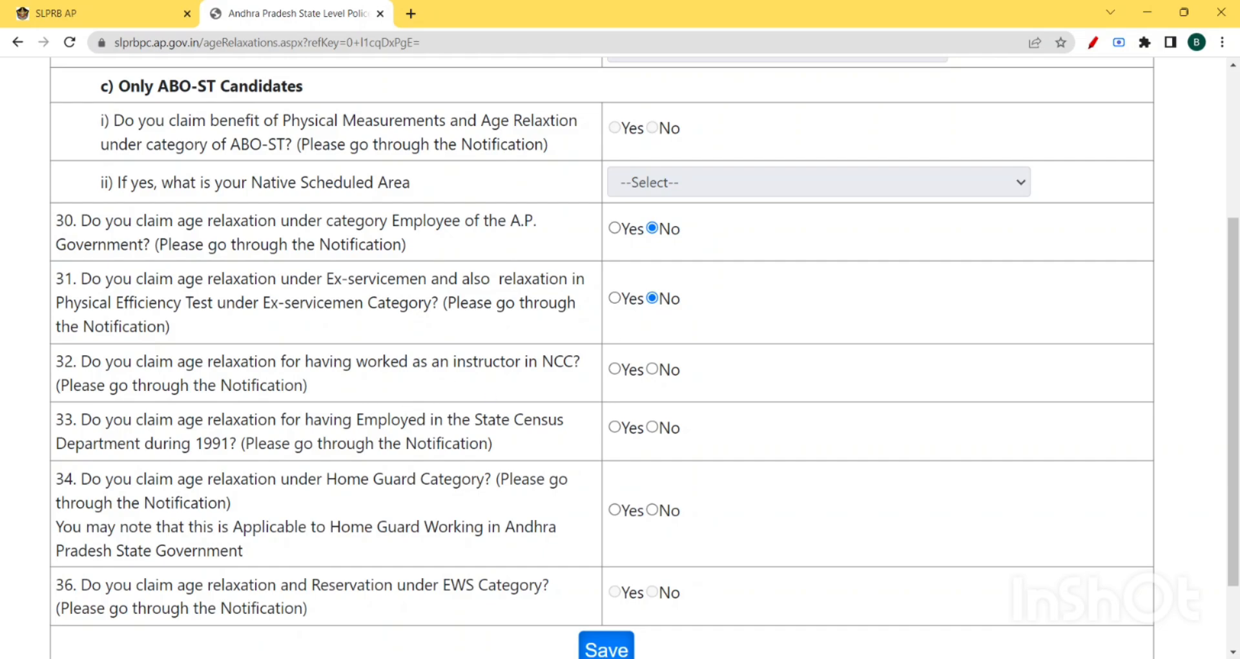
pyautogui.moveTo(515, 360); pyautogui.dragTo(564, 361)
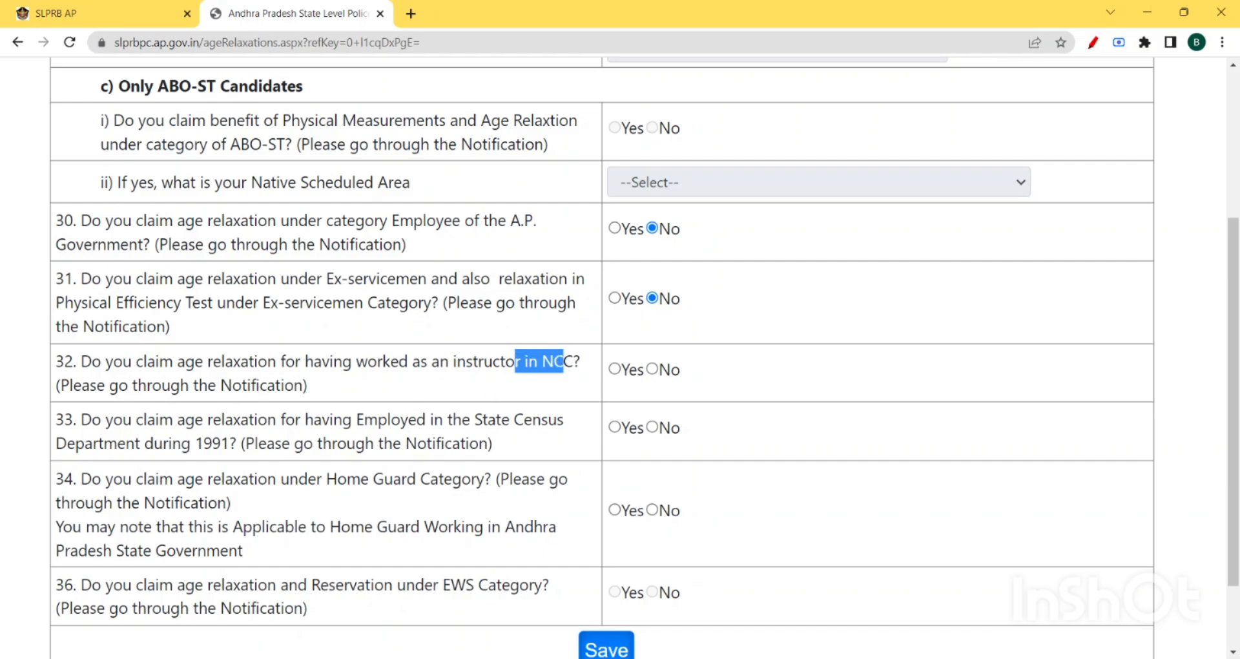
pyautogui.click(577, 378)
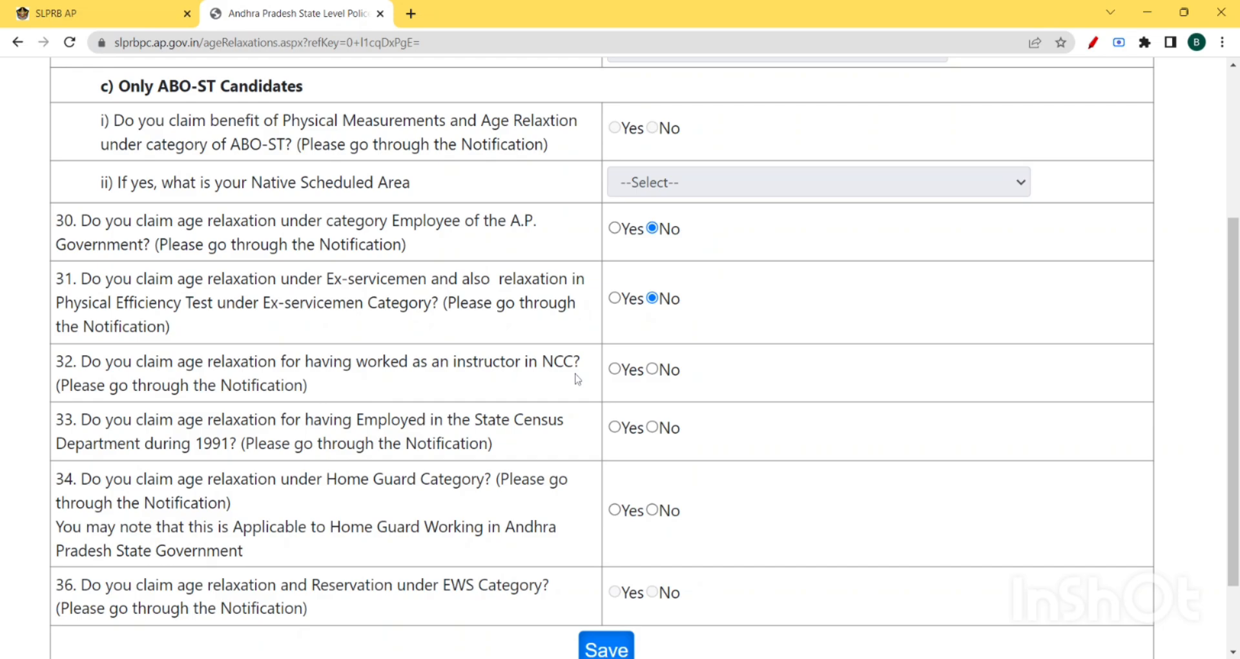
# Try Yes for the NCC instructor claim in question 32 and check the Date of Entry and Date of Discharge calendars.
pyautogui.click(615, 370)
pyautogui.scroll(-1, 618, 370)
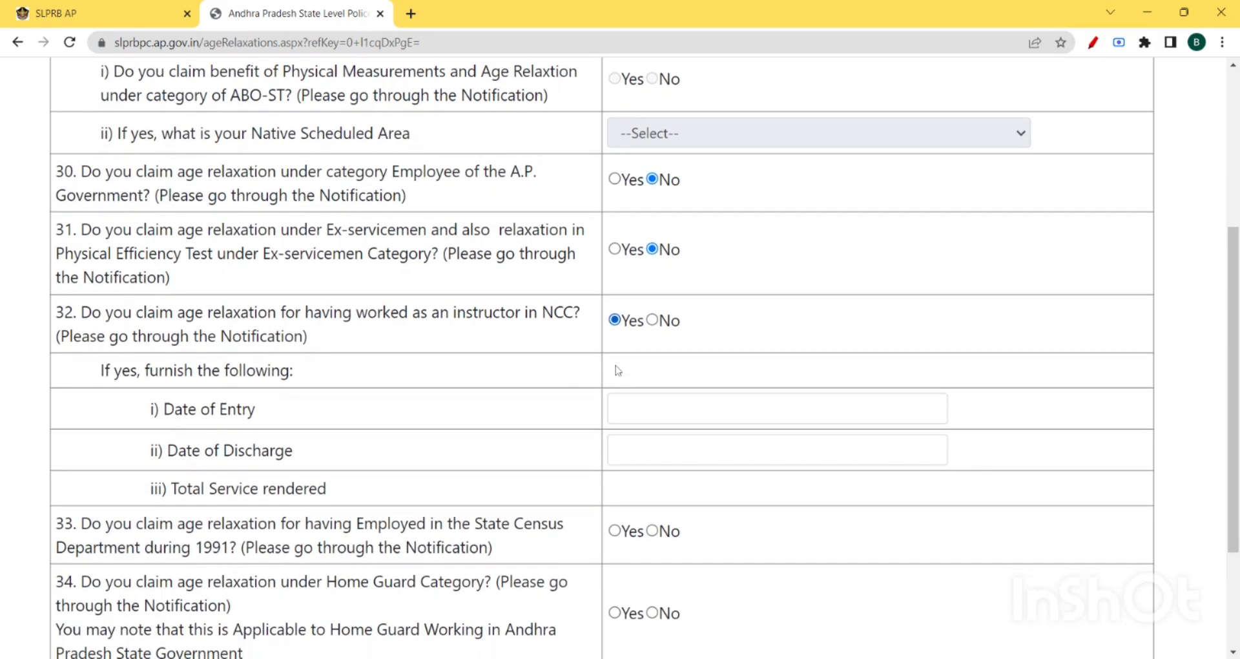
pyautogui.click(777, 408)
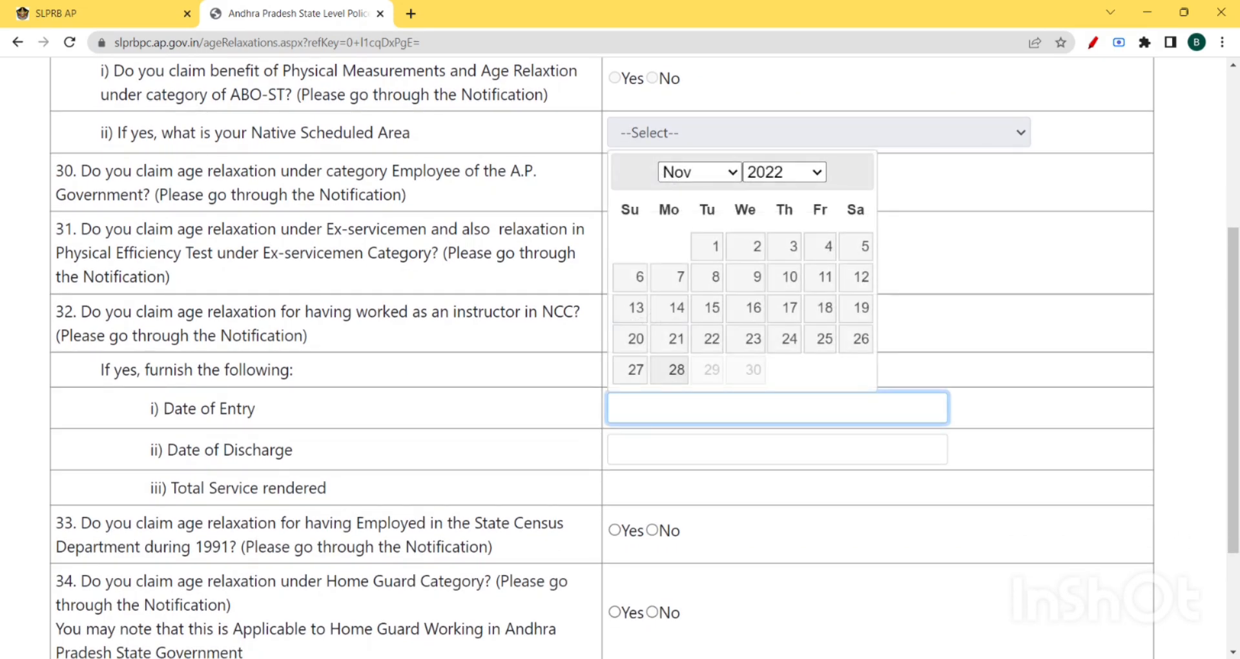
pyautogui.click(777, 449)
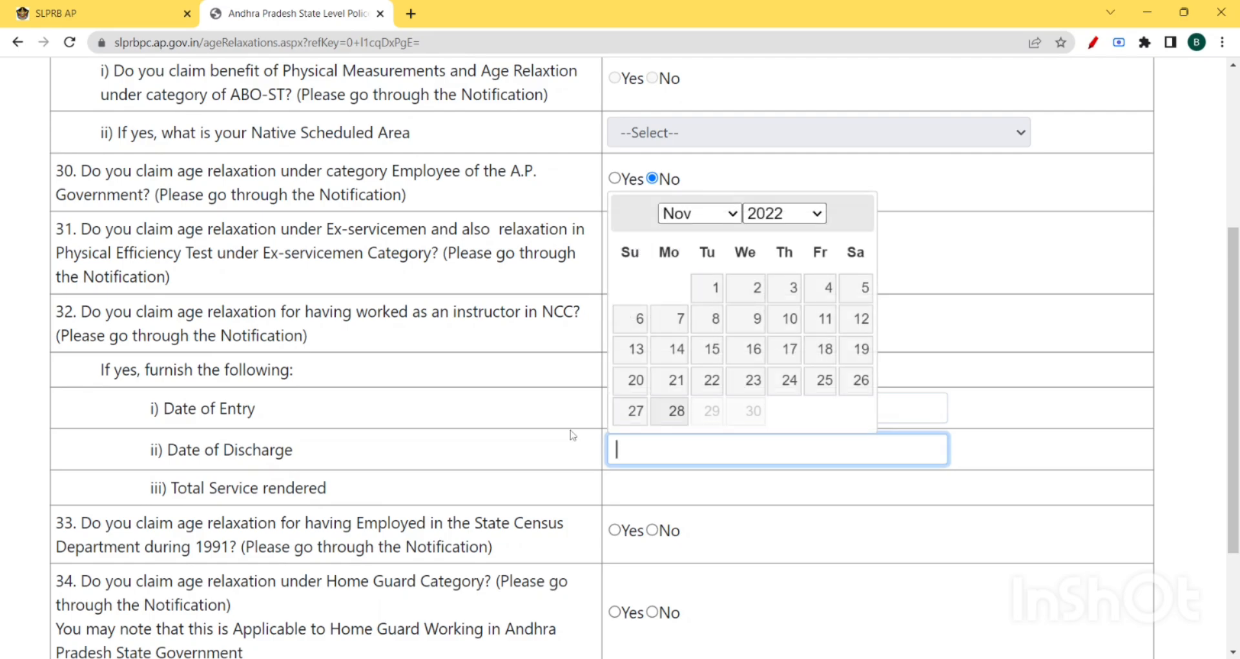
pyautogui.click(541, 432)
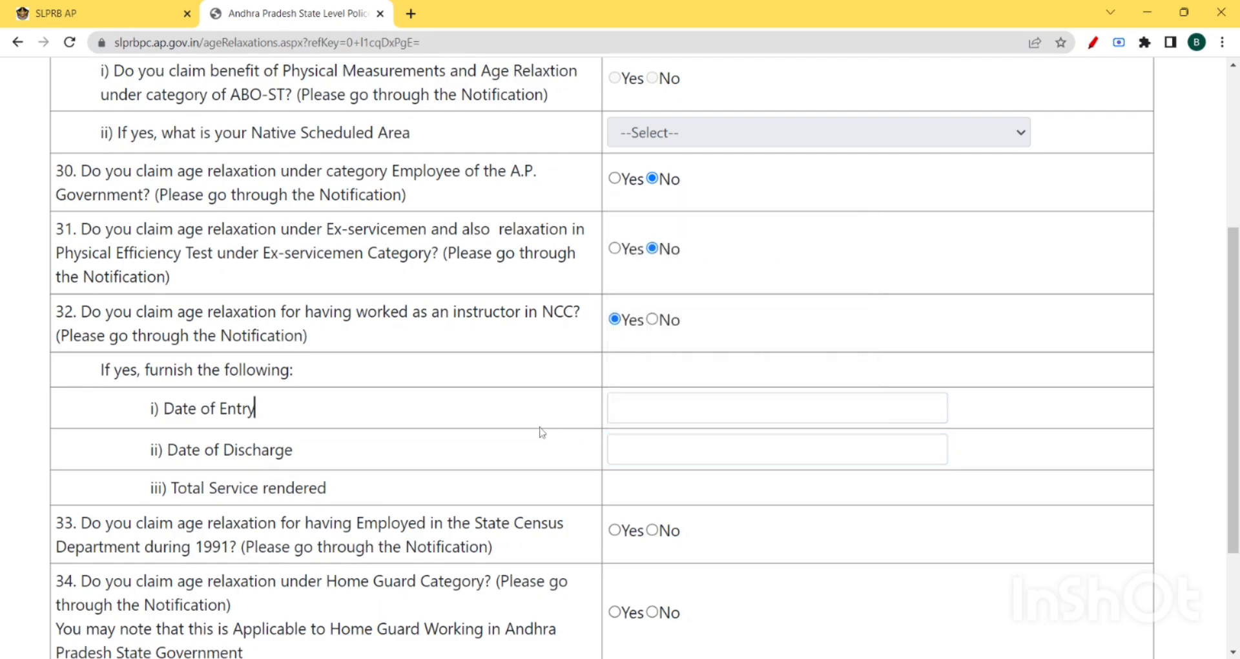
# Answer No to the NCC, State Census and Home Guard claims in questions 32 to 34, and save the Age Relaxation section.
pyautogui.click(652, 319)
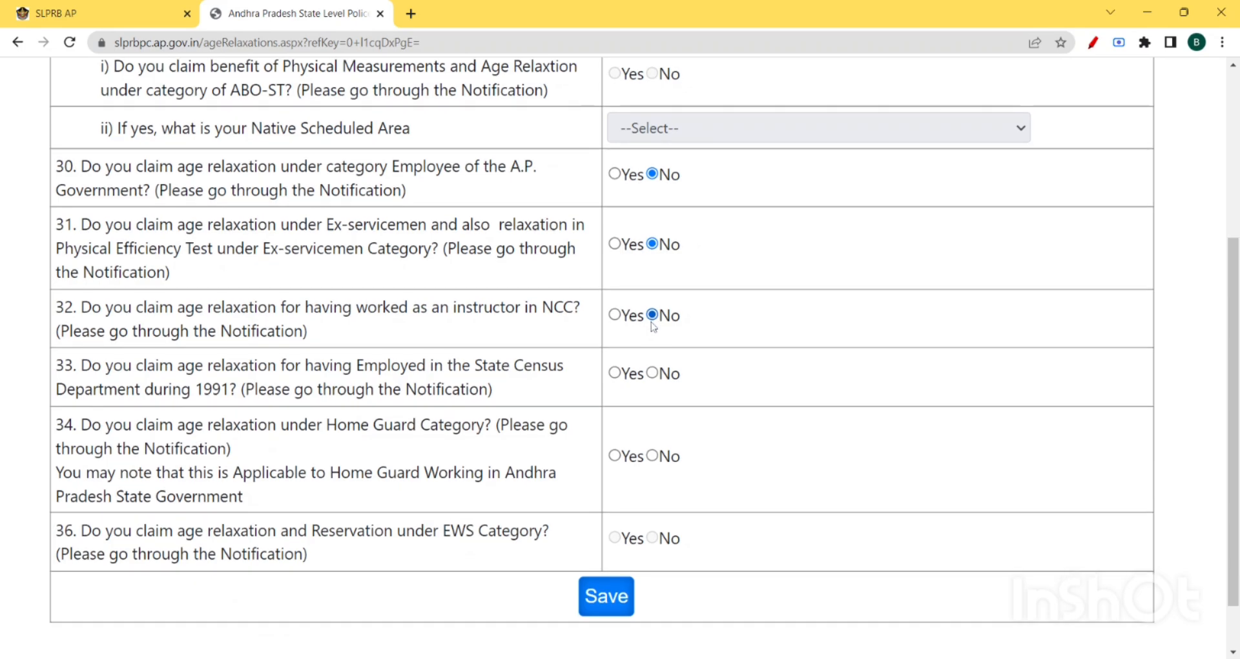
pyautogui.scroll(-1, 652, 326)
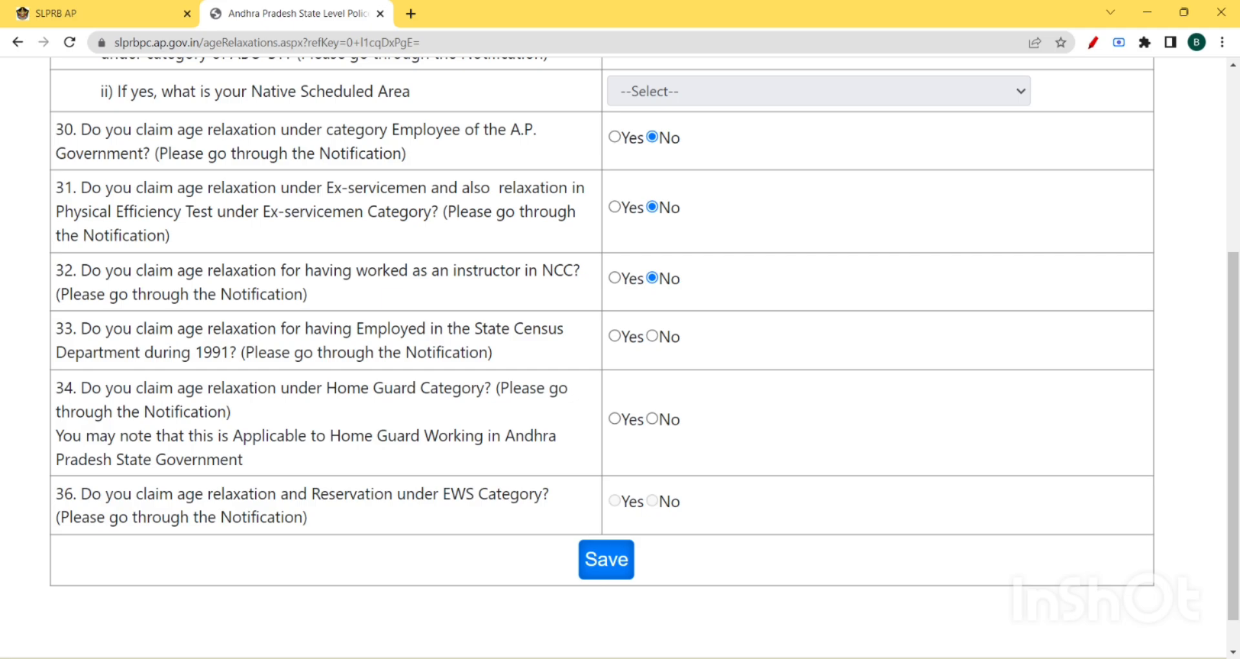
pyautogui.click(653, 337)
pyautogui.scroll(-2, 657, 339)
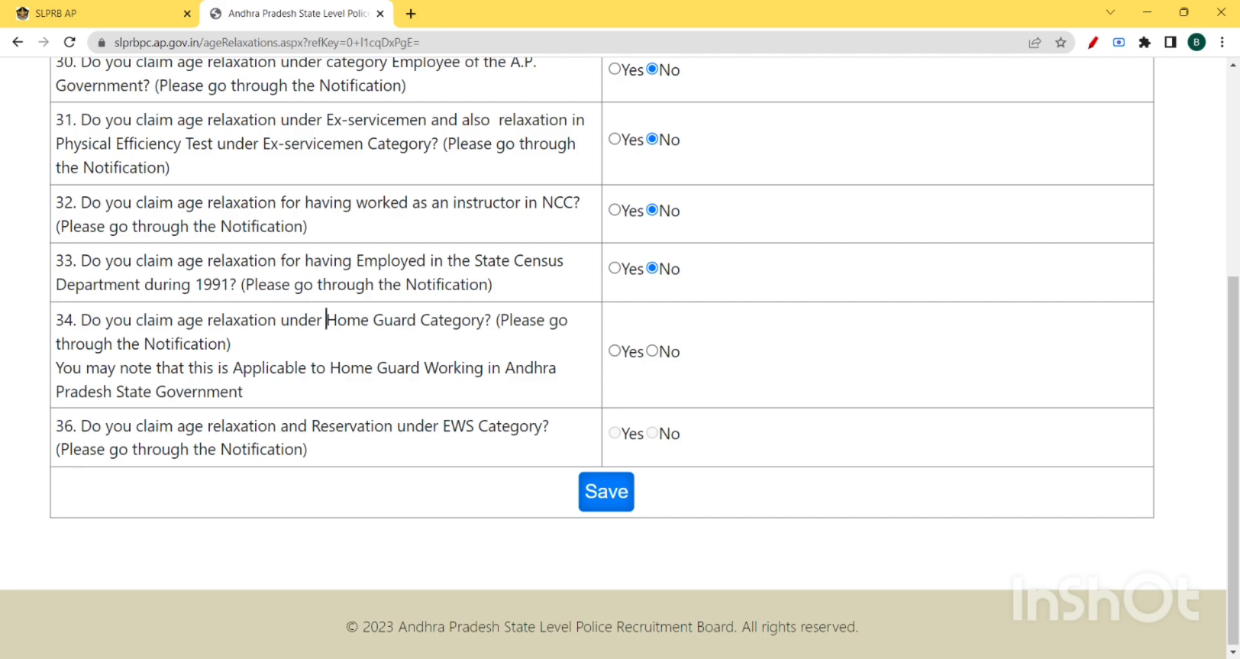
pyautogui.moveTo(327, 320); pyautogui.dragTo(462, 320)
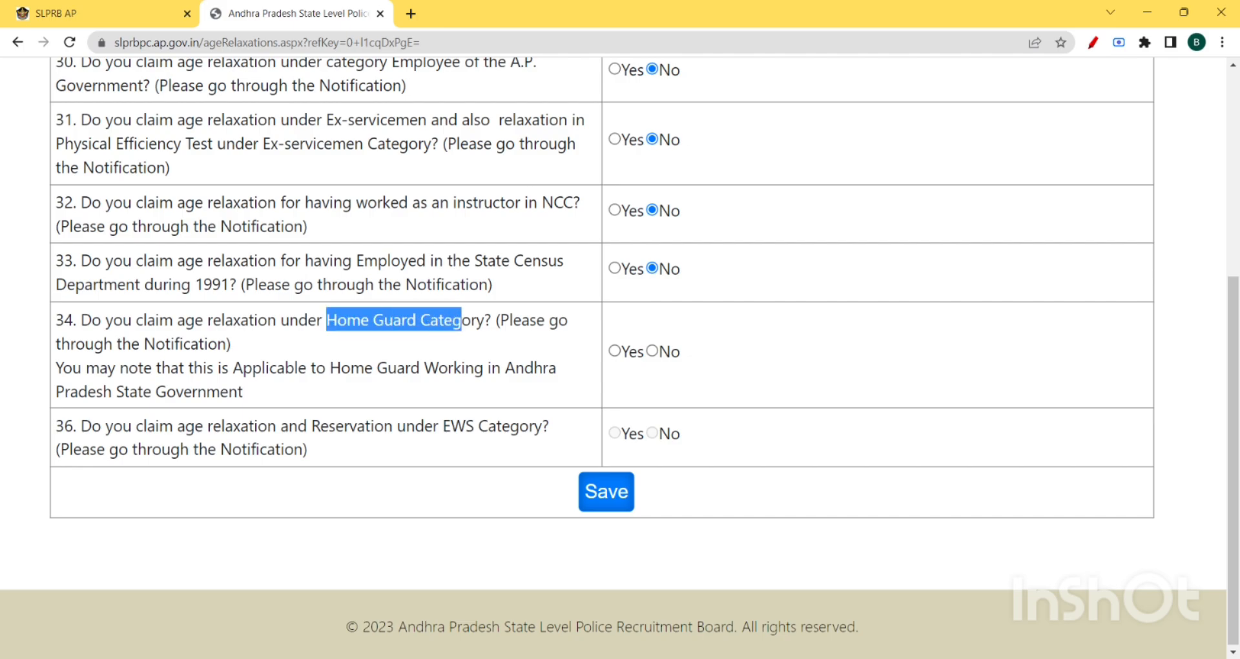
pyautogui.click(653, 351)
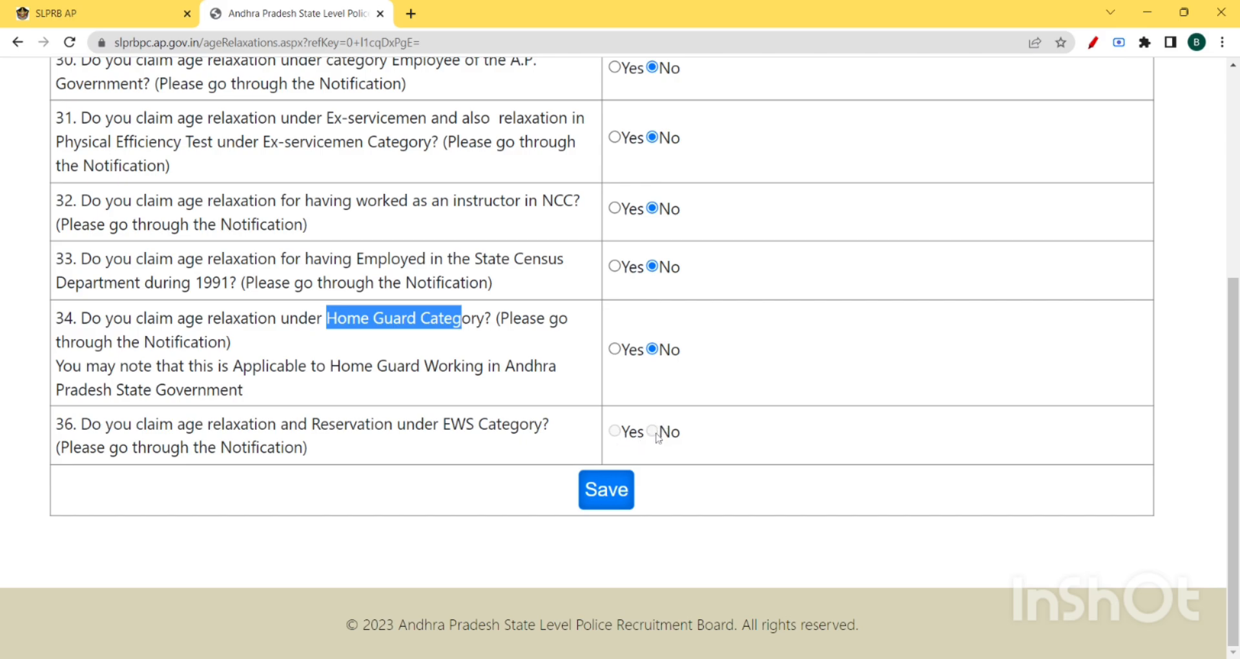
pyautogui.click(617, 492)
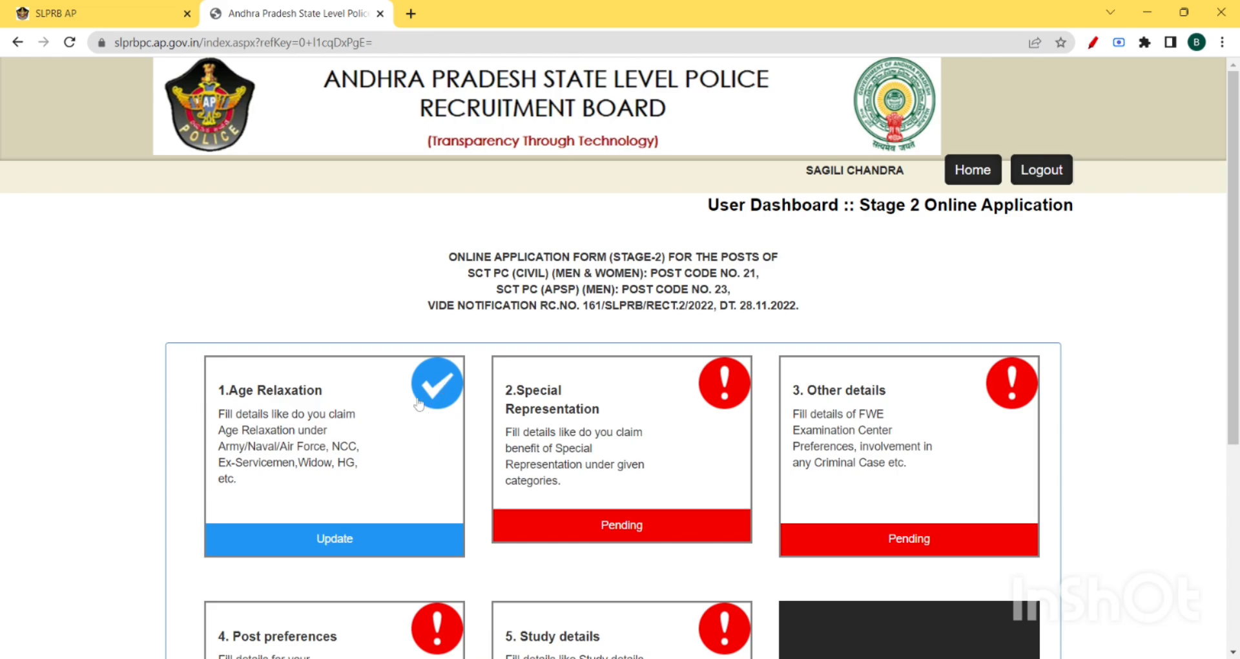
# Open the Special Representation section, view the categories offered under Yes in question 37, then answer No and save.
pyautogui.scroll(-1, 402, 446)
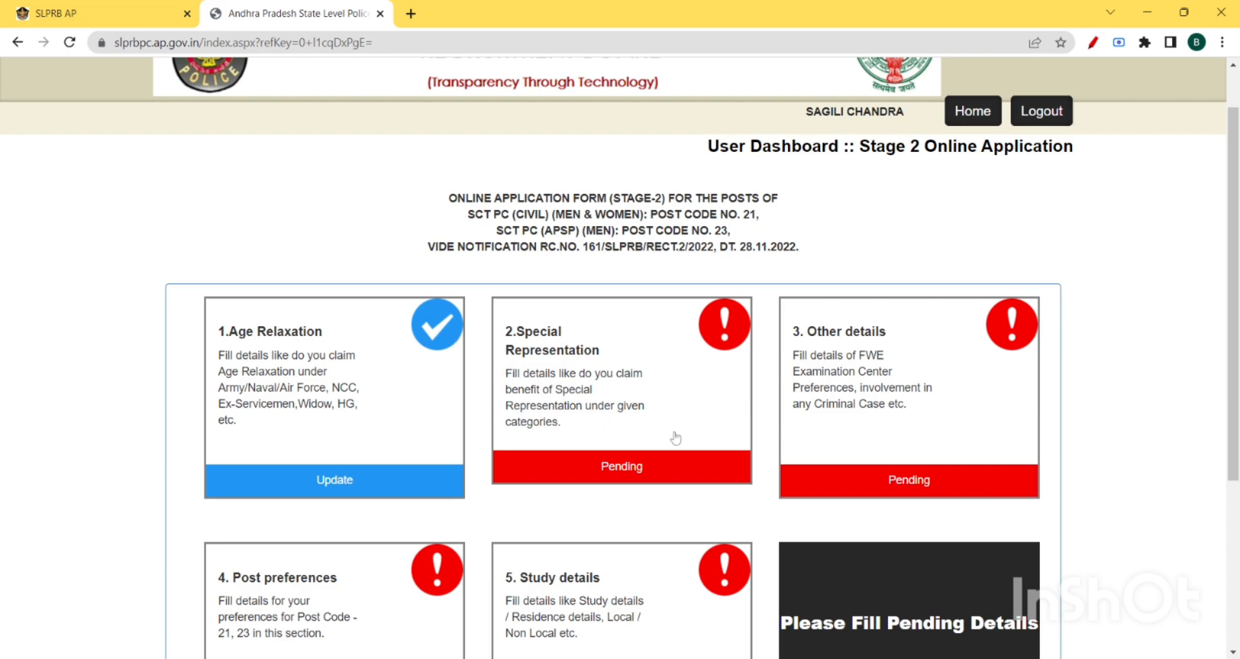
pyautogui.click(660, 476)
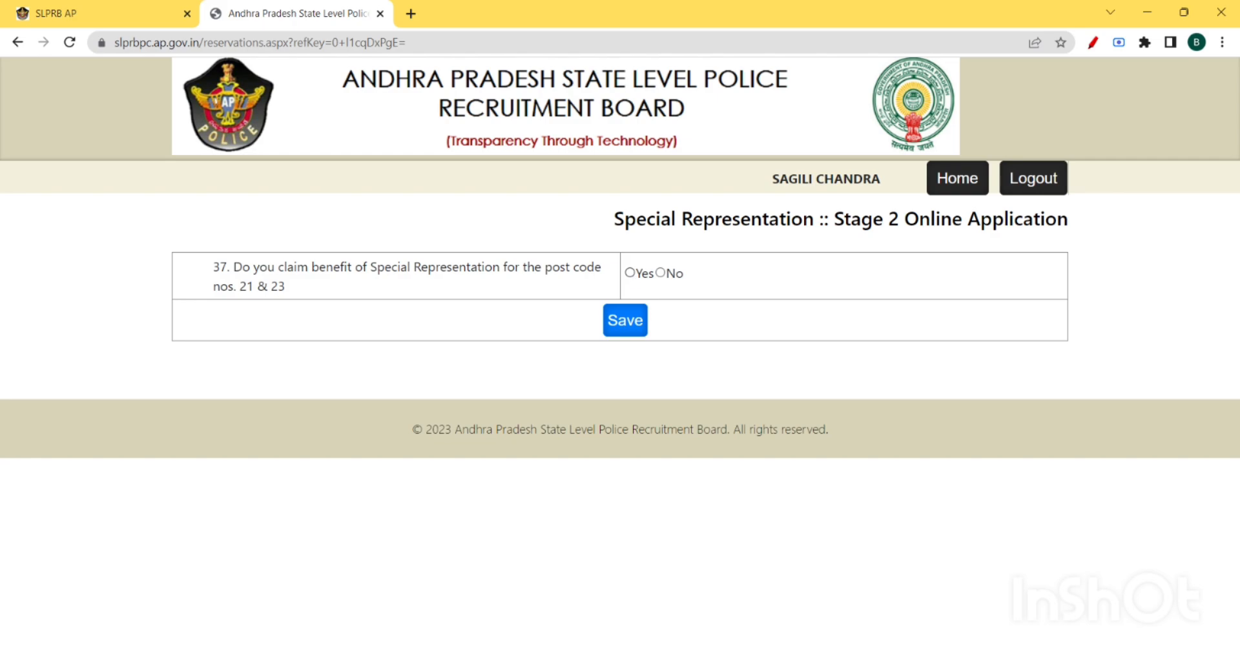
pyautogui.click(630, 272)
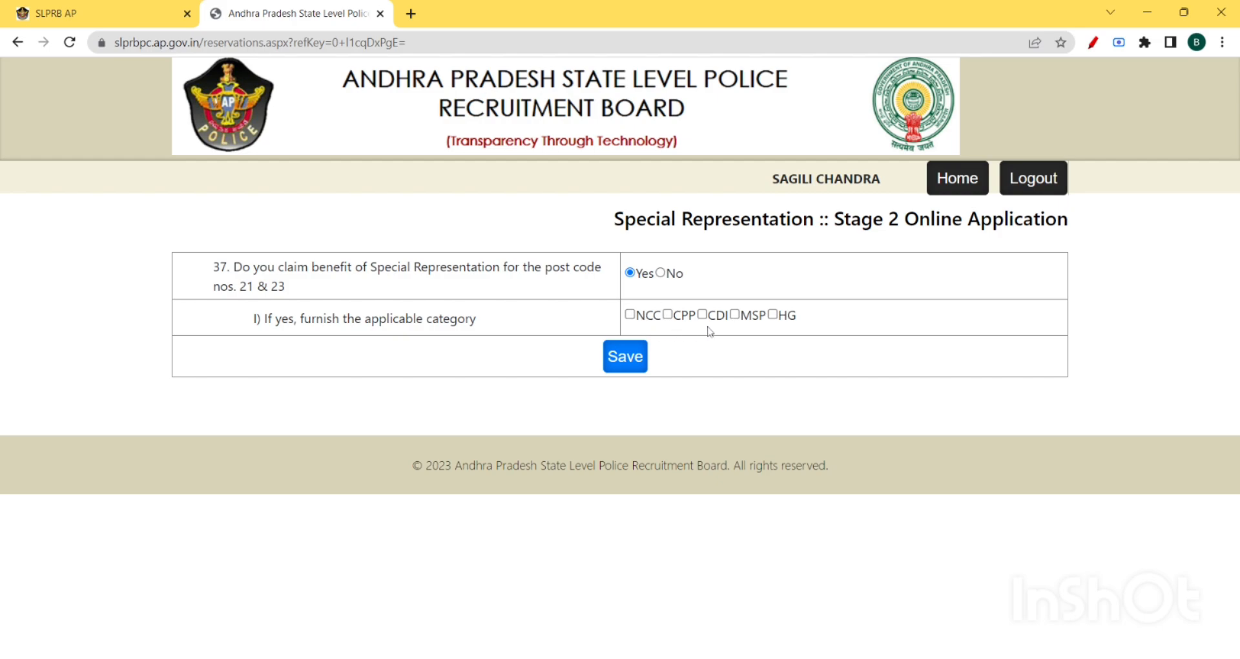
pyautogui.click(660, 273)
pyautogui.click(623, 322)
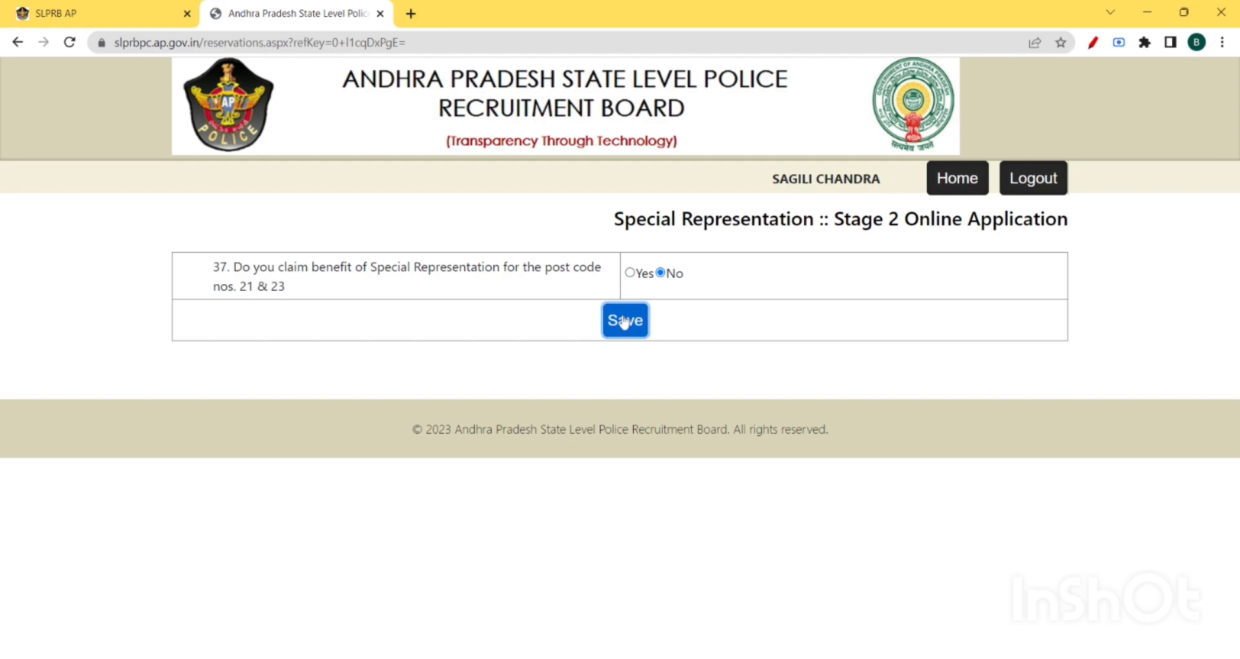
# Open the Other details section and set the Final Written Test place preferences to Kurnool, Tirupati and Guntur, in that order.
pyautogui.scroll(-2, 623, 321)
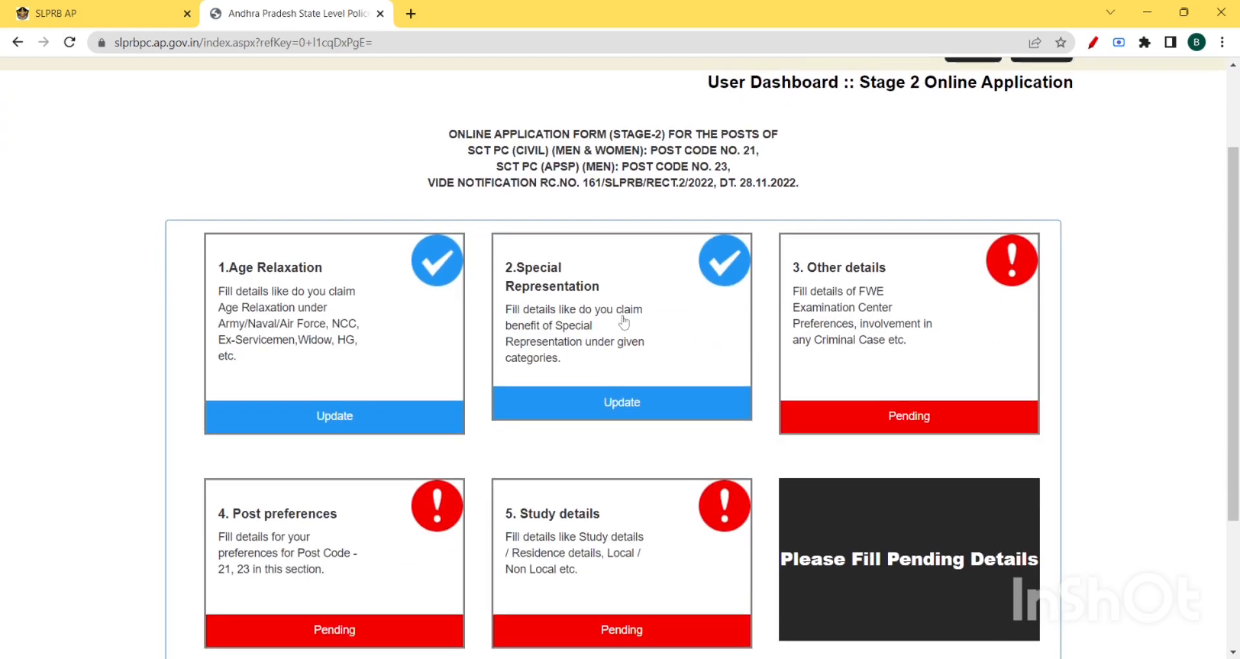
pyautogui.click(875, 420)
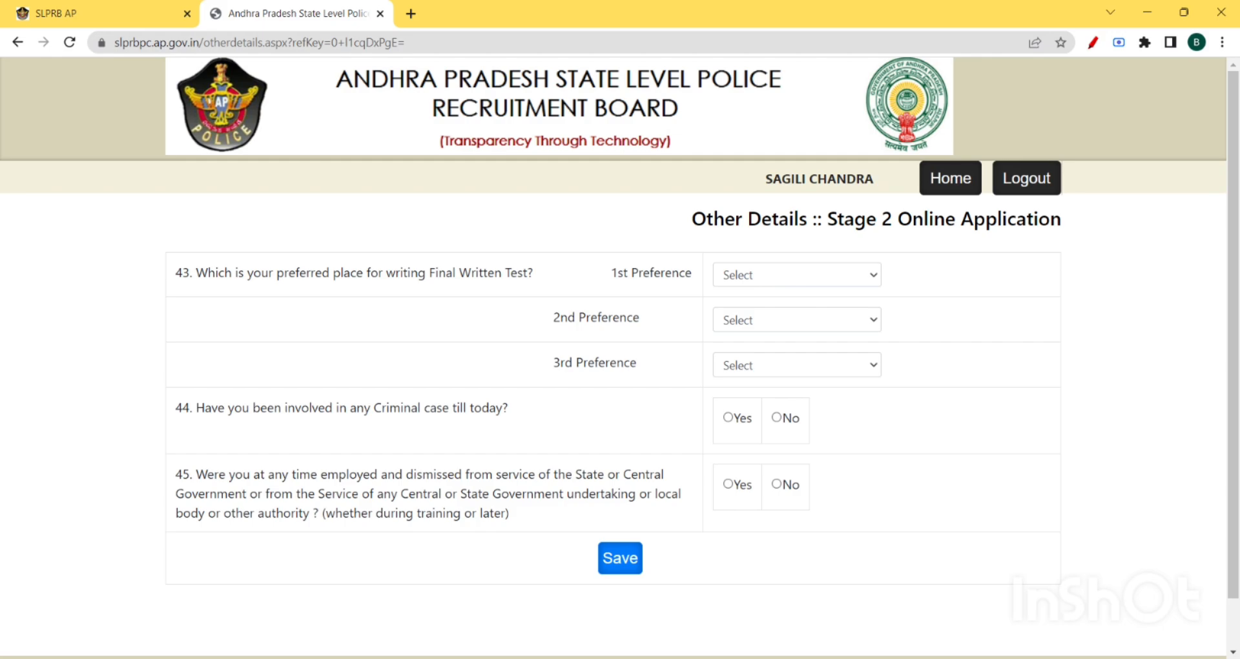
pyautogui.click(787, 274)
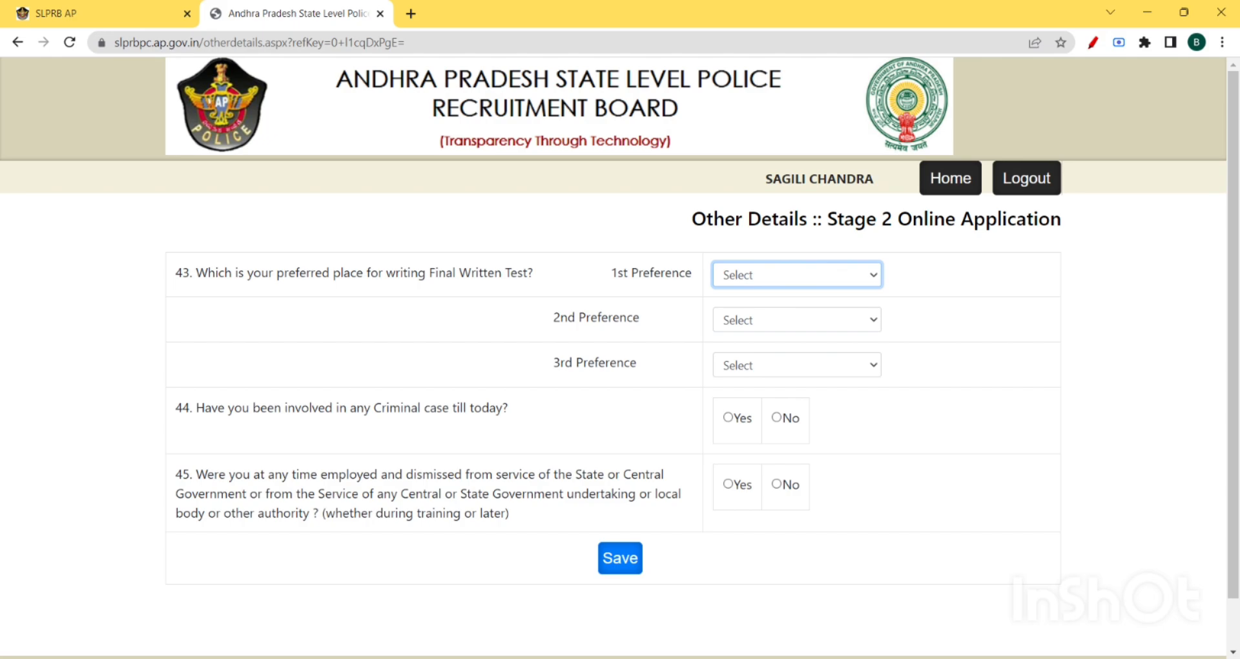
pyautogui.click(758, 349)
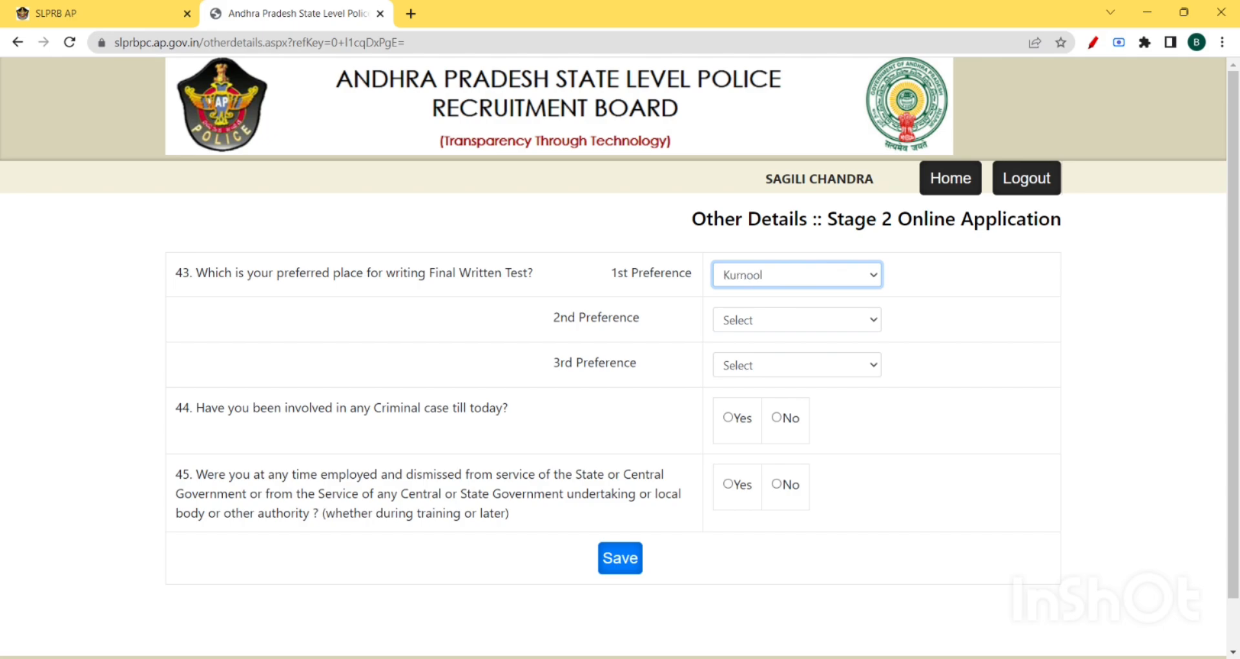
pyautogui.click(758, 320)
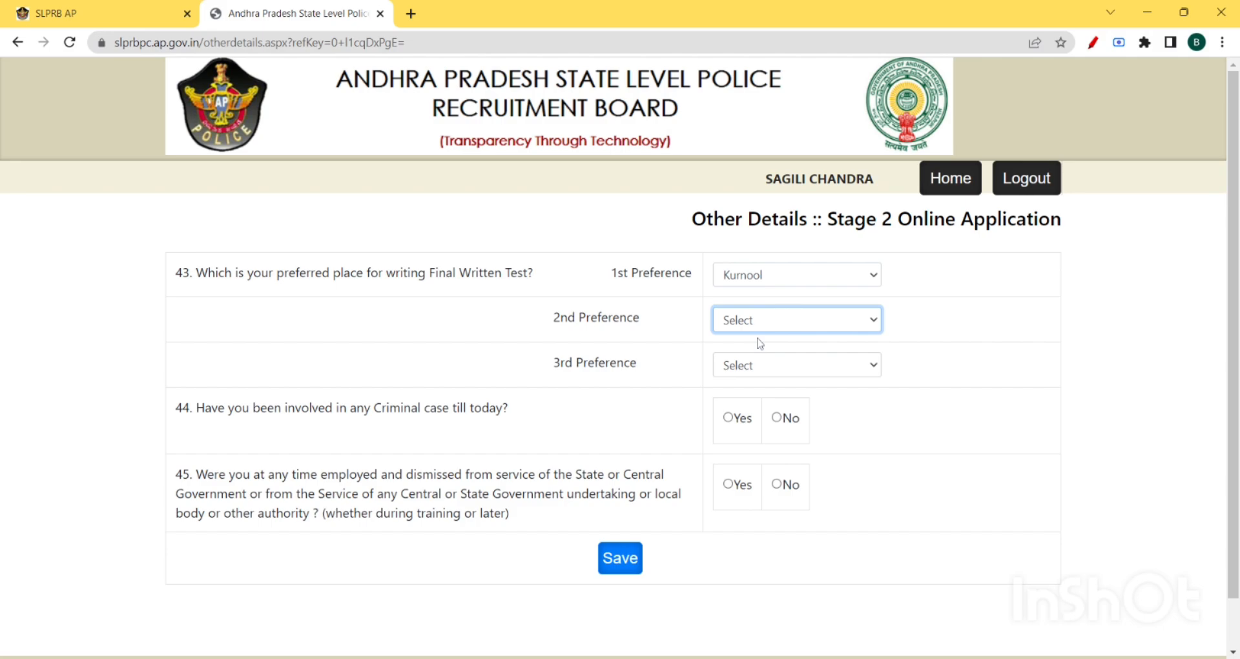
pyautogui.click(743, 413)
pyautogui.click(754, 362)
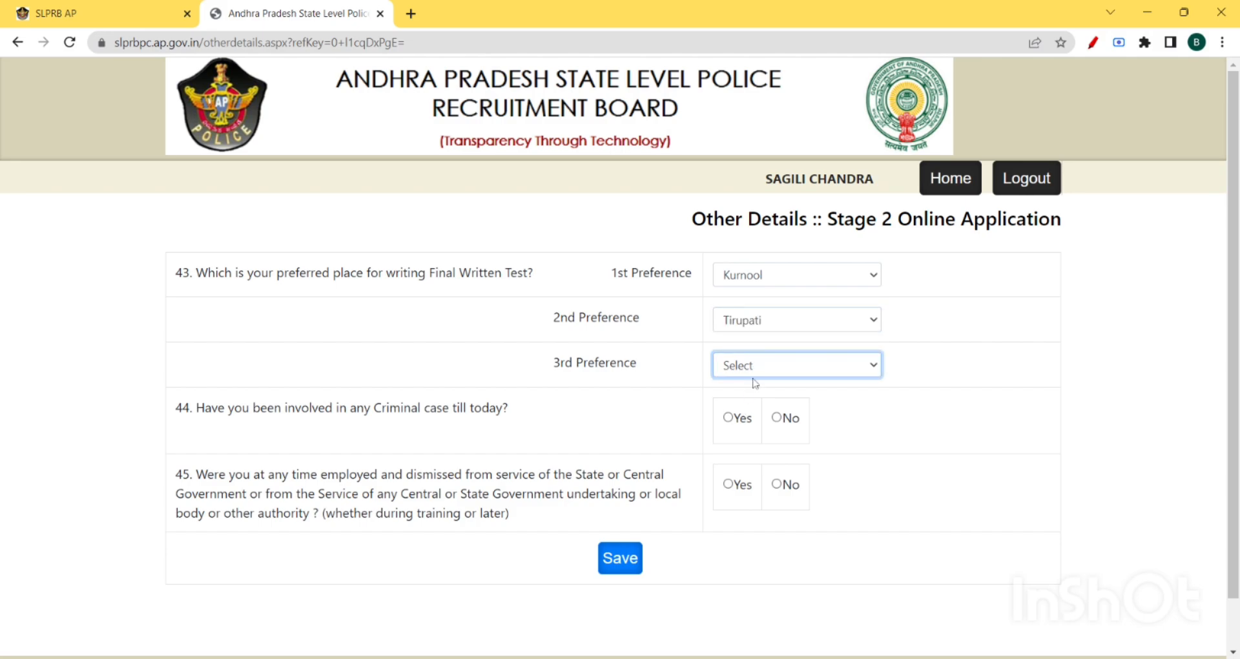
pyautogui.click(749, 437)
# Answer No to the criminal case and service dismissal questions 44 and 45, and save the Other details section.
pyautogui.scroll(-2, 735, 361)
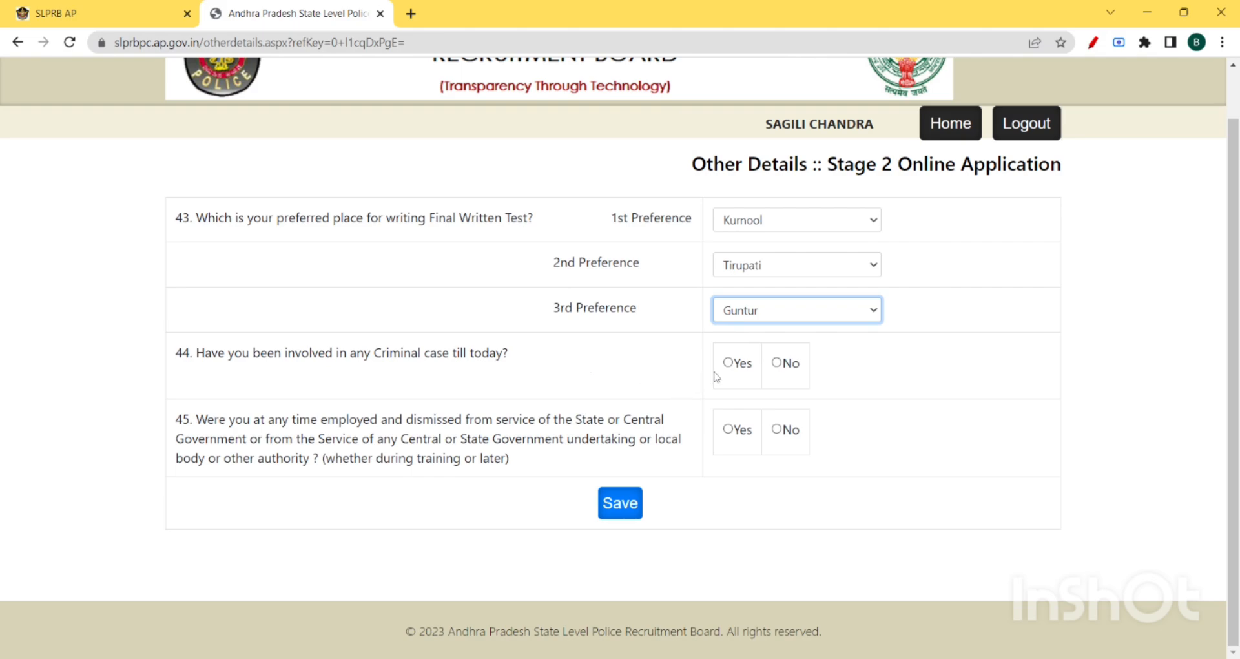
pyautogui.click(780, 366)
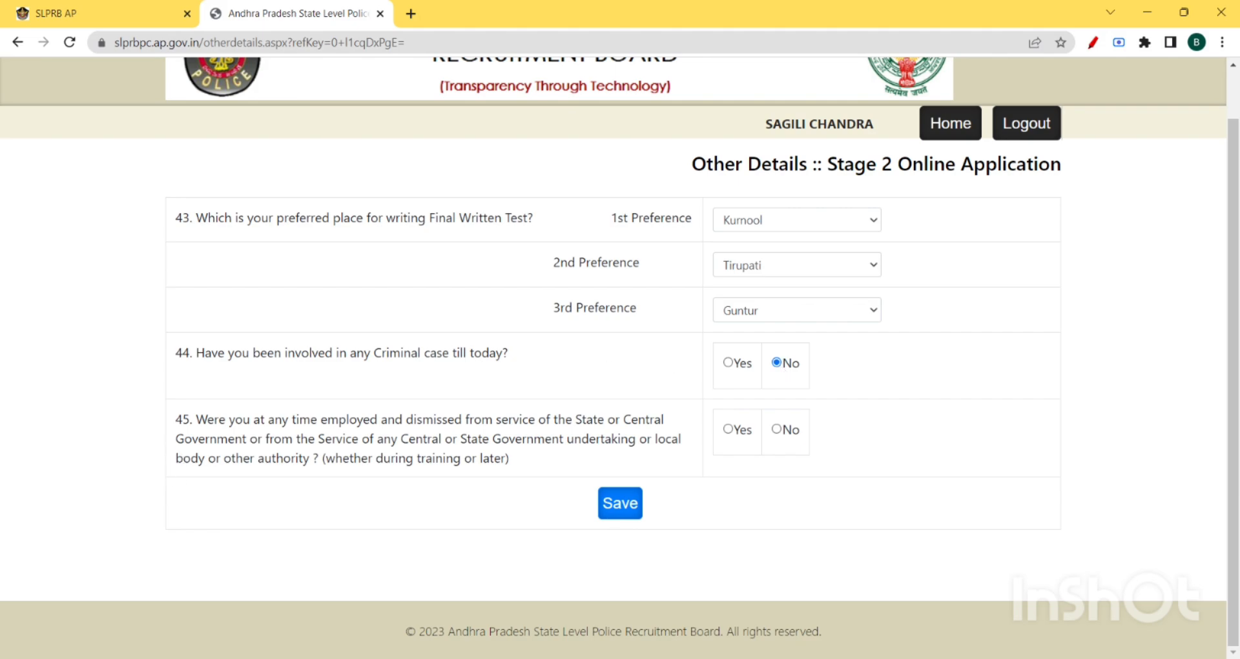
pyautogui.moveTo(183, 418); pyautogui.dragTo(537, 473)
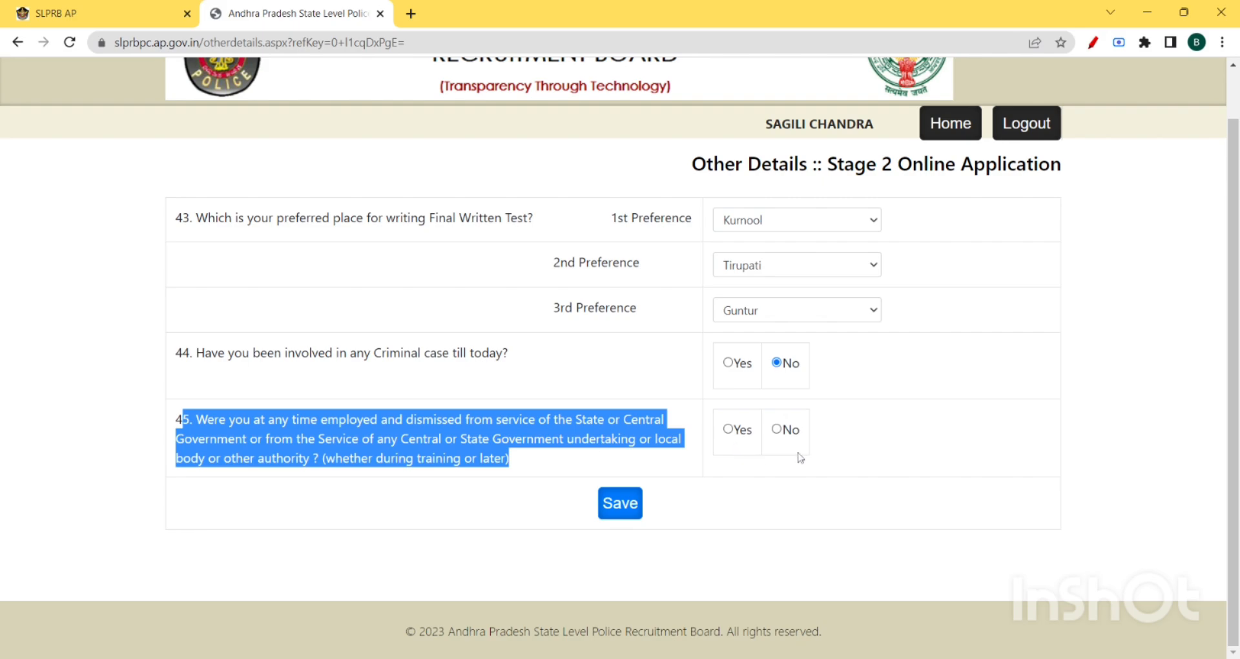
pyautogui.click(776, 430)
pyautogui.click(733, 489)
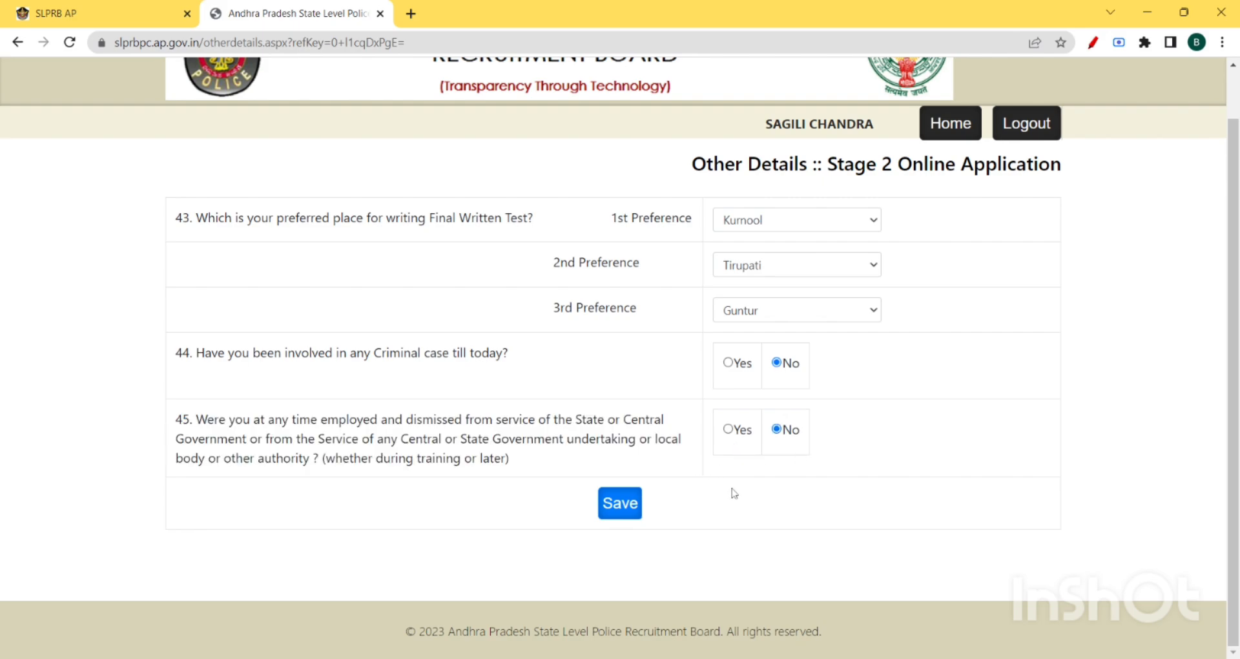
pyautogui.click(628, 521)
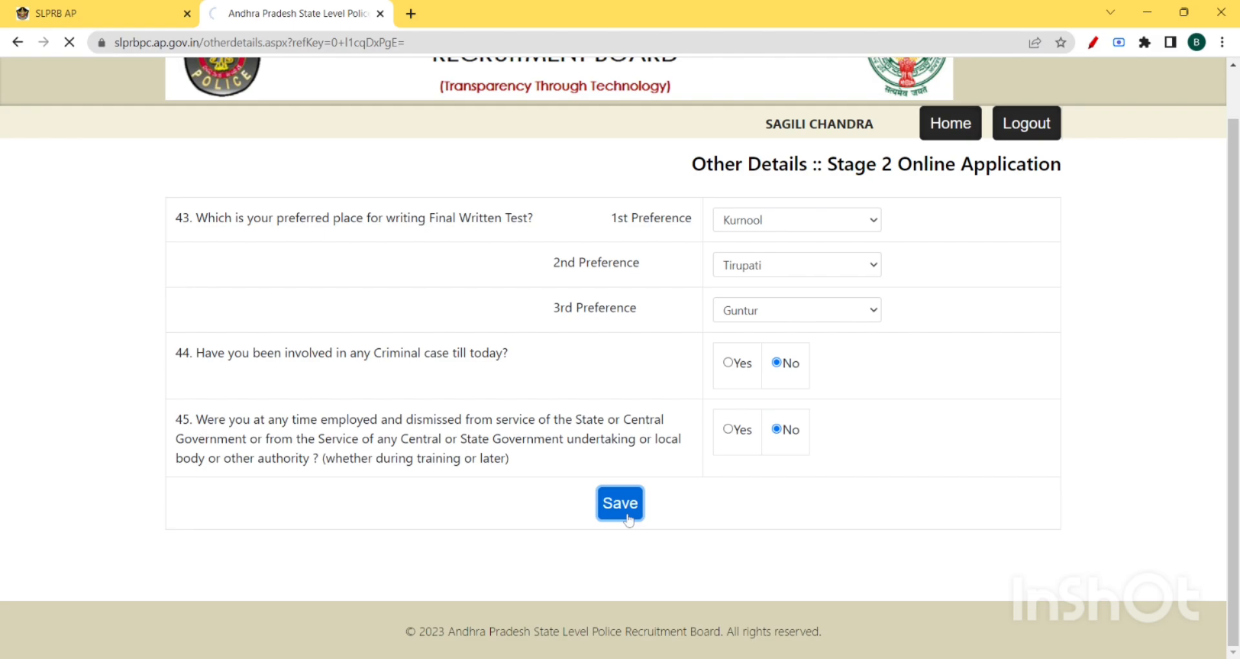
# Open the Post preferences section and choose SCT PC (Civil) (Men & Women) as 1st preference and SCT PC (APSP) (Men) as 2nd.
pyautogui.scroll(-2, 902, 486)
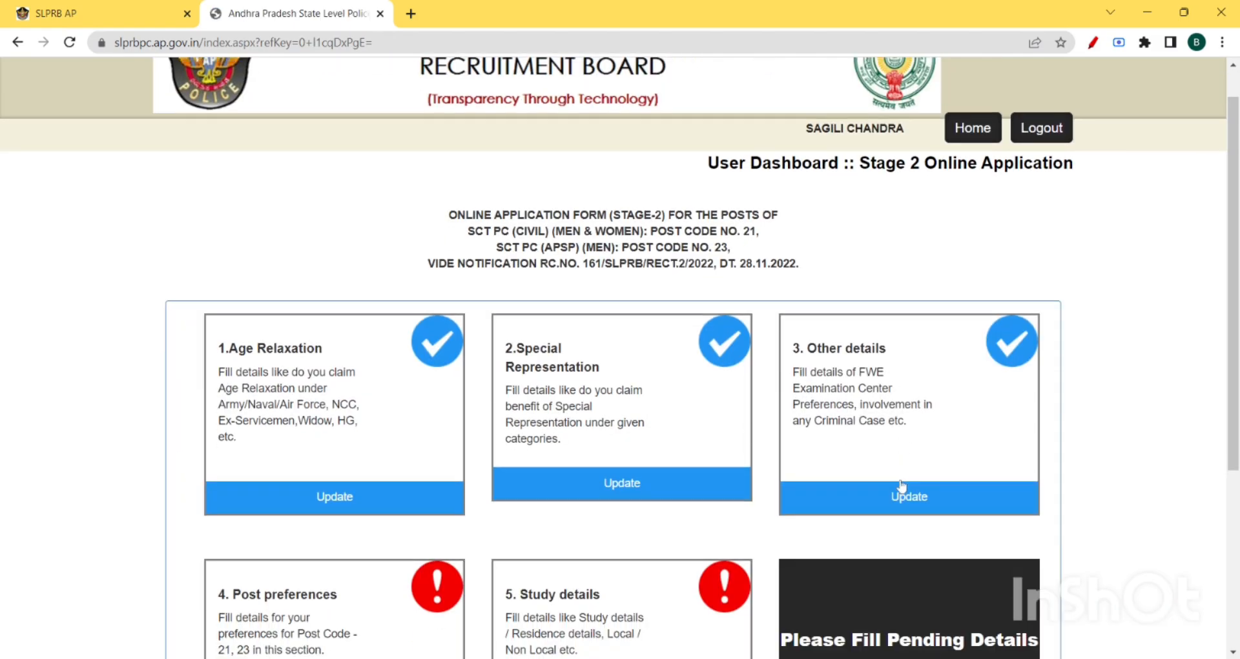
pyautogui.scroll(-3, 902, 486)
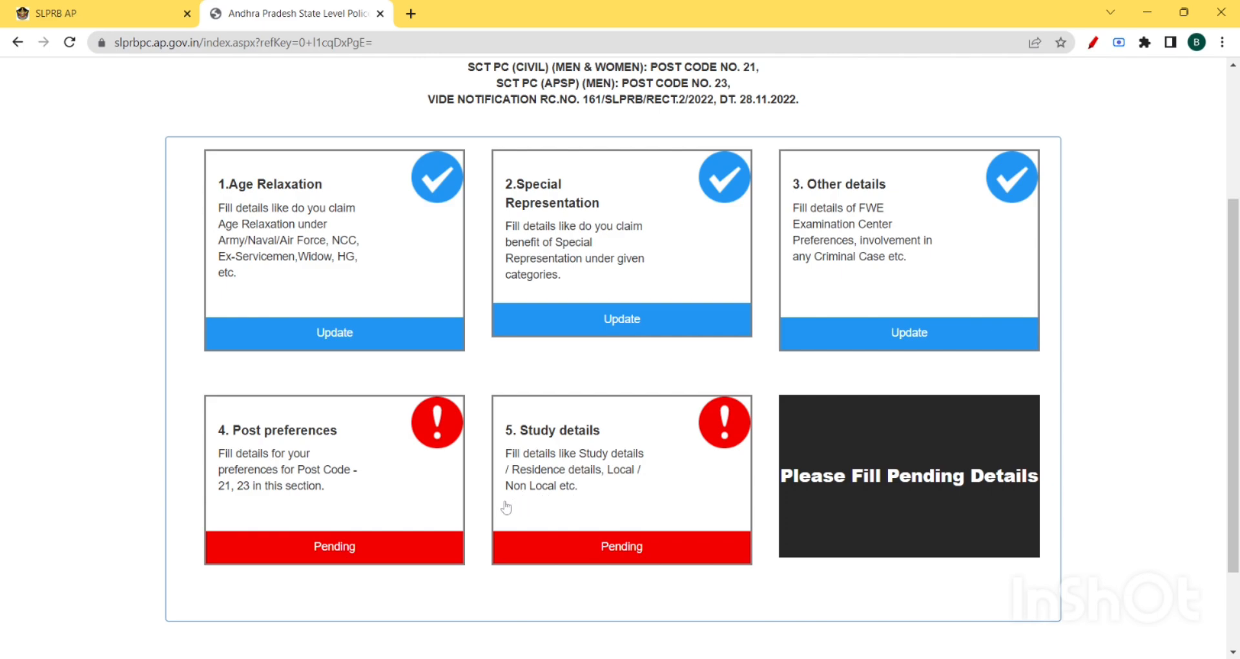
pyautogui.click(355, 552)
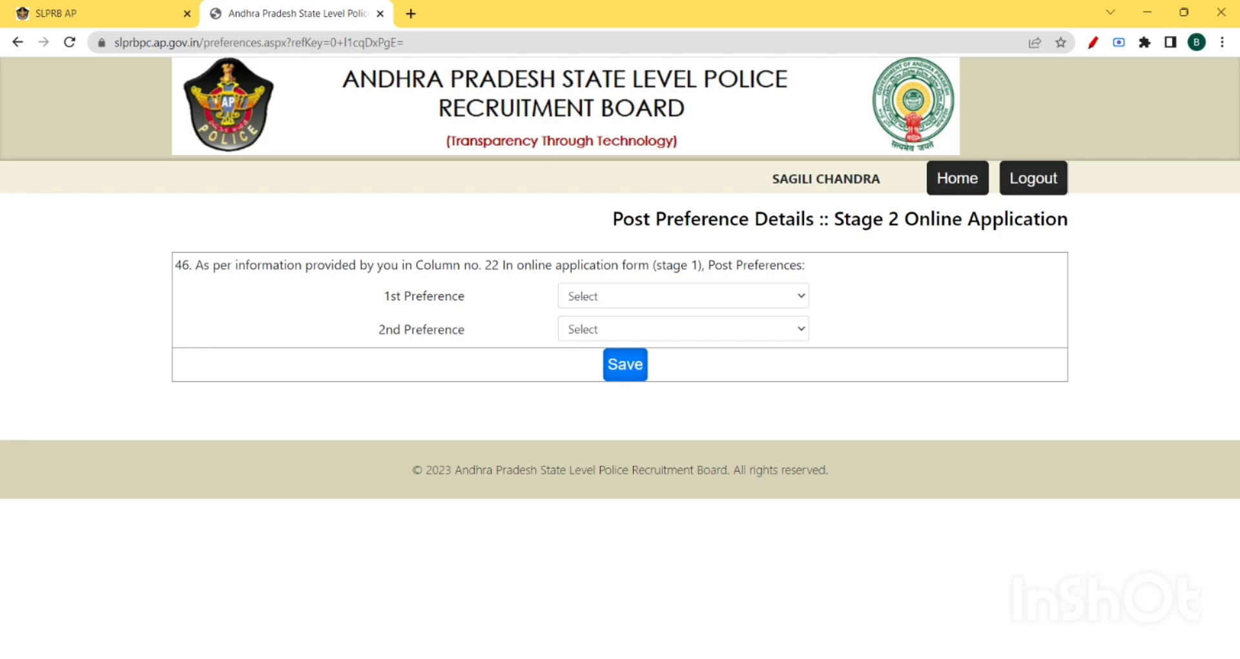
pyautogui.click(600, 297)
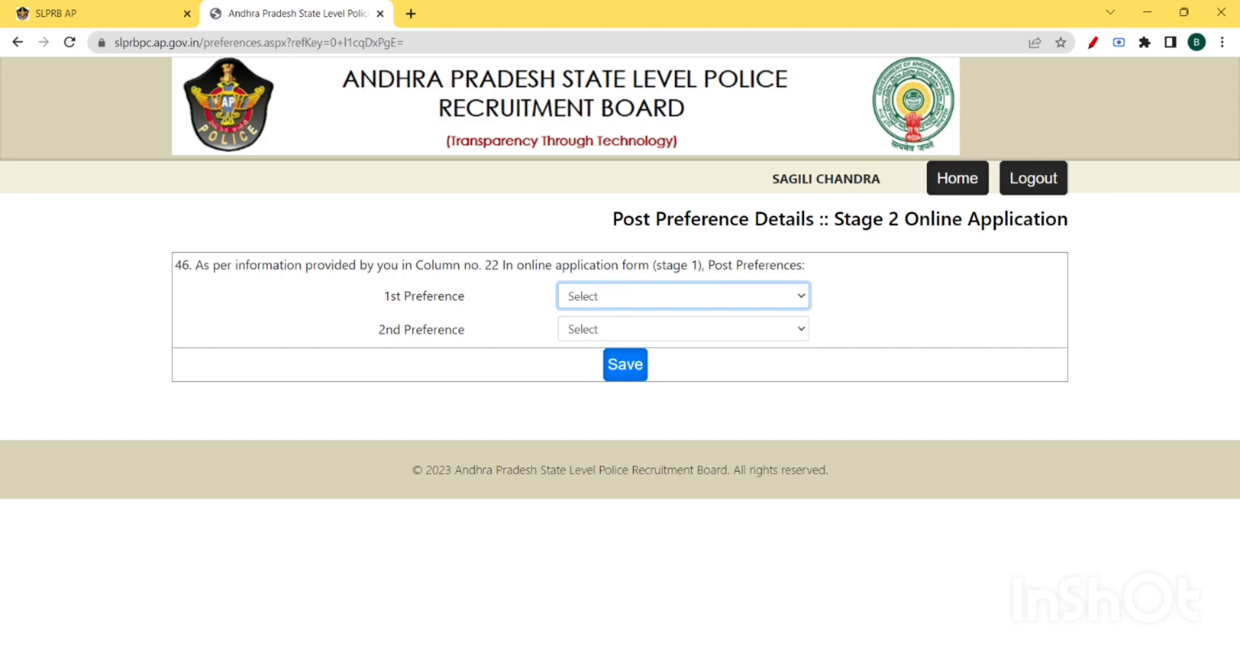
pyautogui.click(612, 330)
pyautogui.click(611, 331)
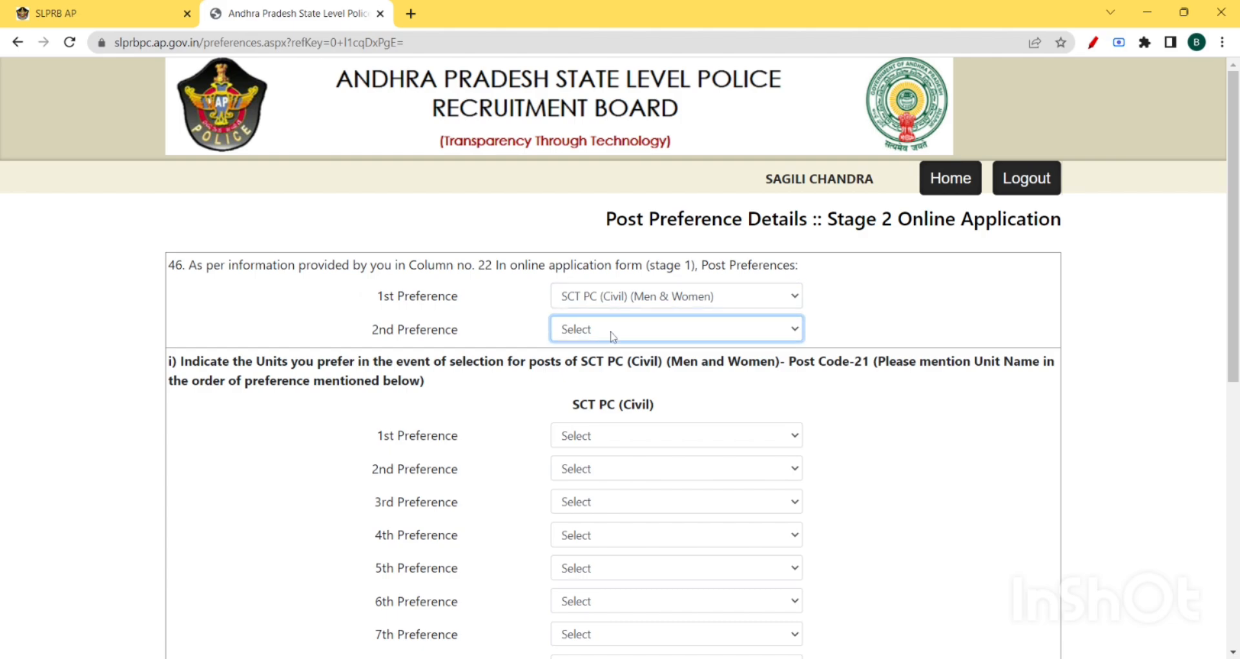
pyautogui.click(615, 349)
pyautogui.scroll(-3, 614, 390)
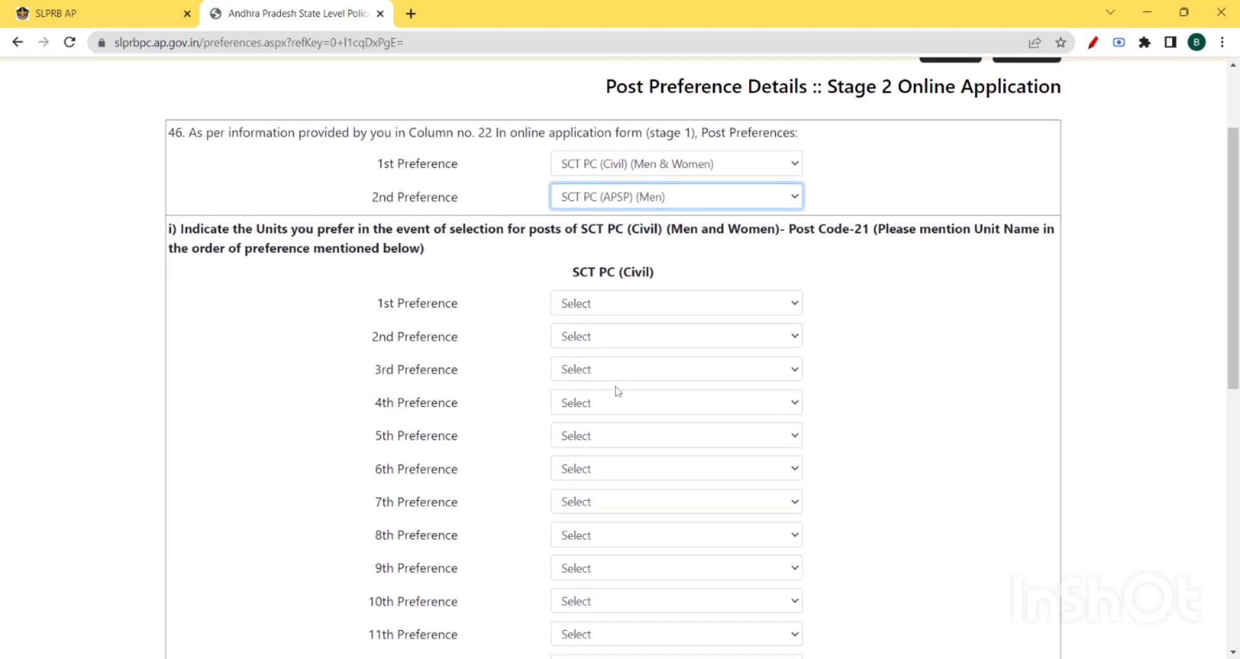
pyautogui.scroll(-2, 636, 297)
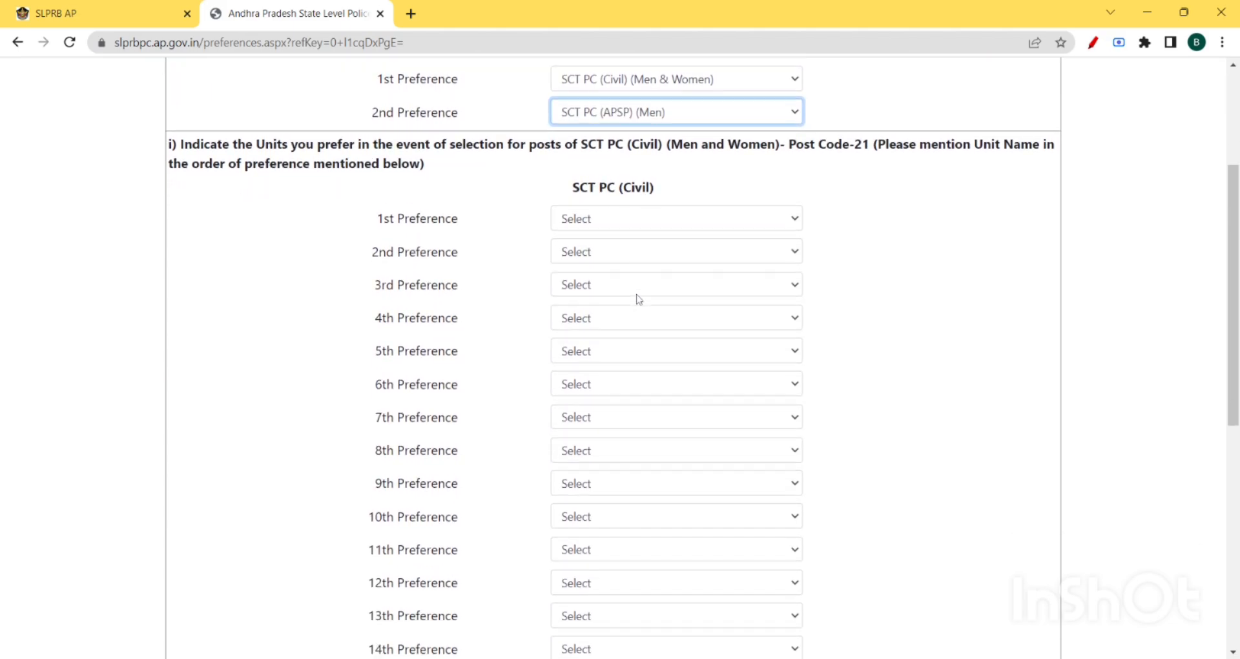
# Rank all 18 SCT PC (Civil) unit preferences, starting with Kadapa, S.P.S. Nellore, Kurnool and Ananthapuramu and ending with Visakhapatnam Rural, Vizianagaram and Srikakulam.
pyautogui.scroll(-4, 592, 292)
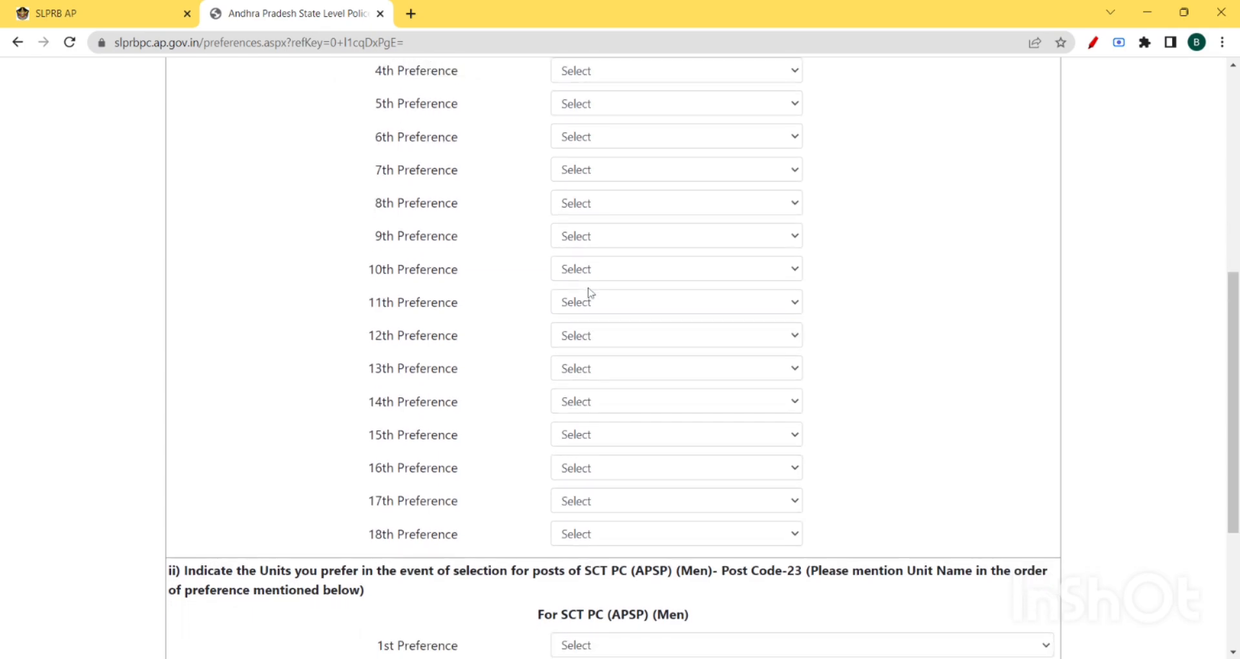
pyautogui.scroll(3, 592, 292)
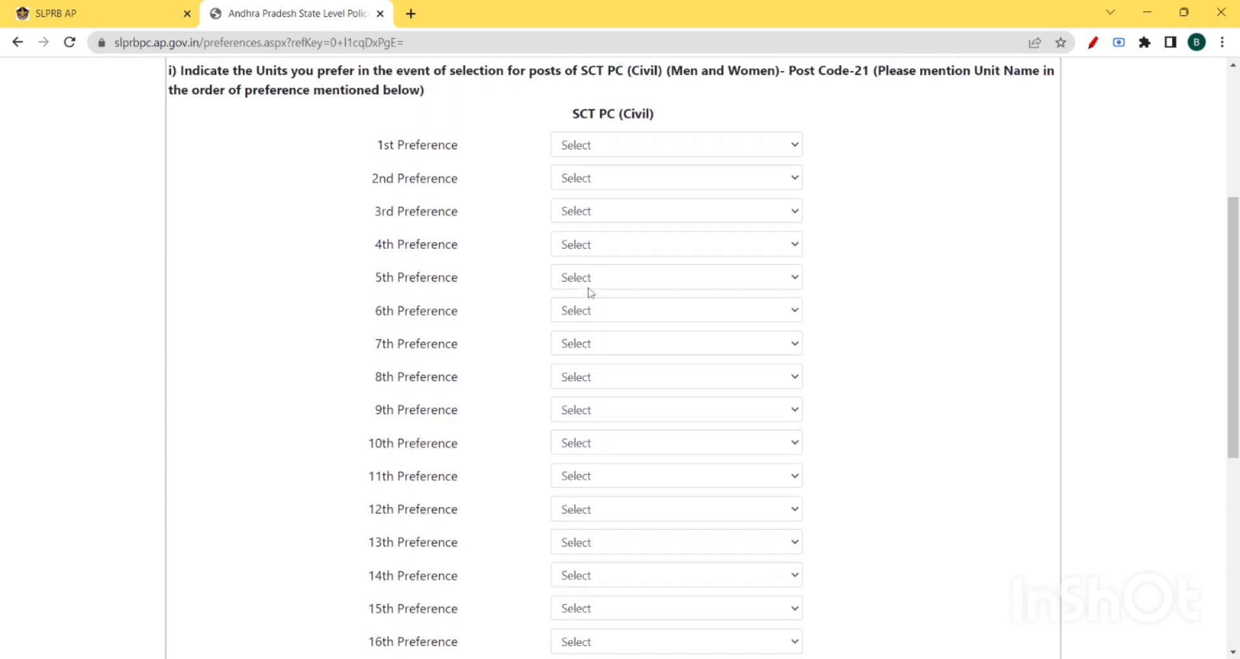
pyautogui.click(630, 147)
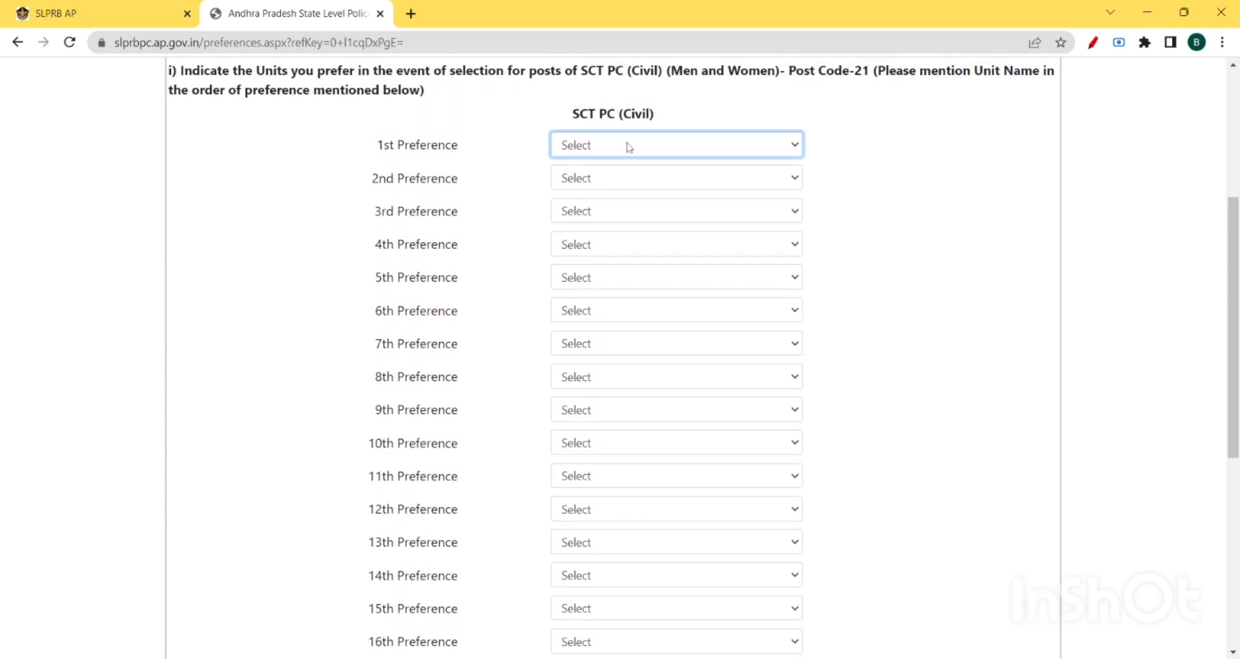
pyautogui.click(517, 125)
pyautogui.scroll(1, 516, 125)
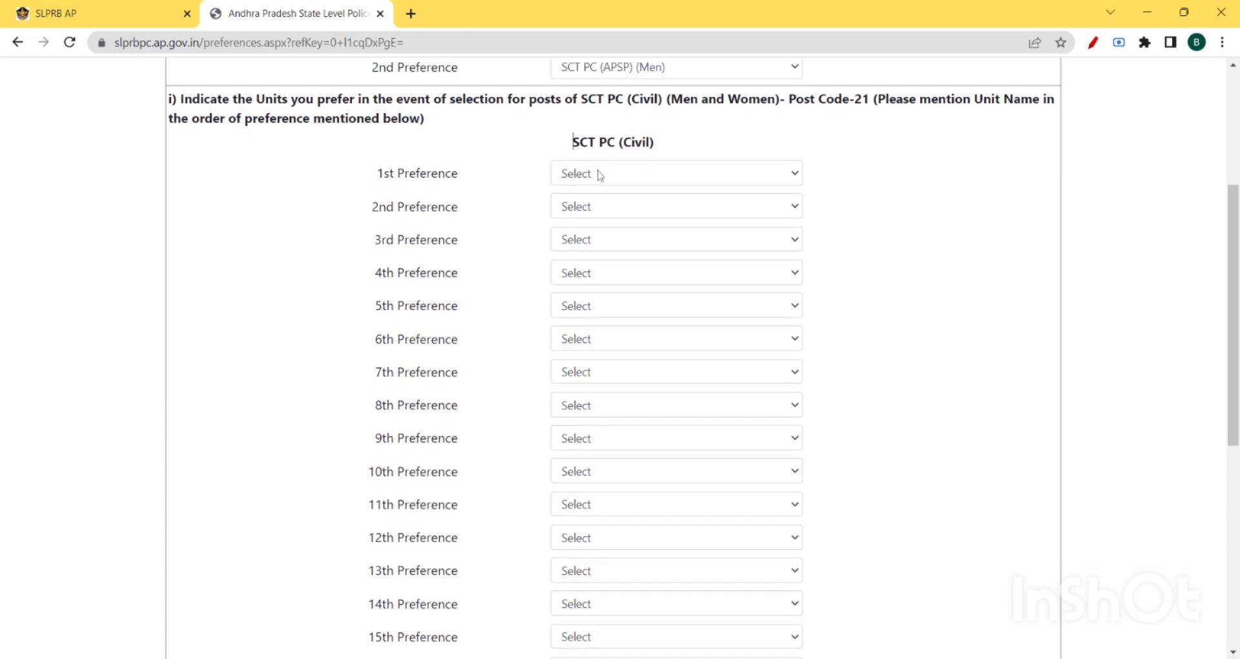
pyautogui.scroll(-2, 600, 175)
pyautogui.scroll(1, 597, 175)
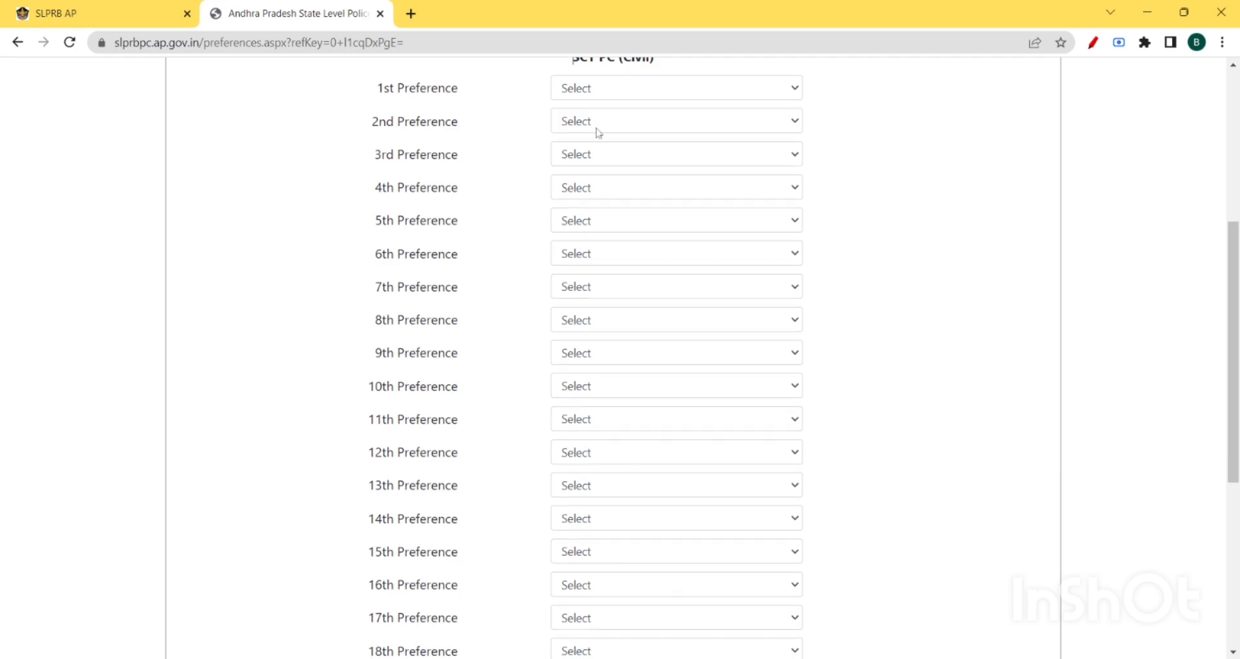
pyautogui.click(595, 91)
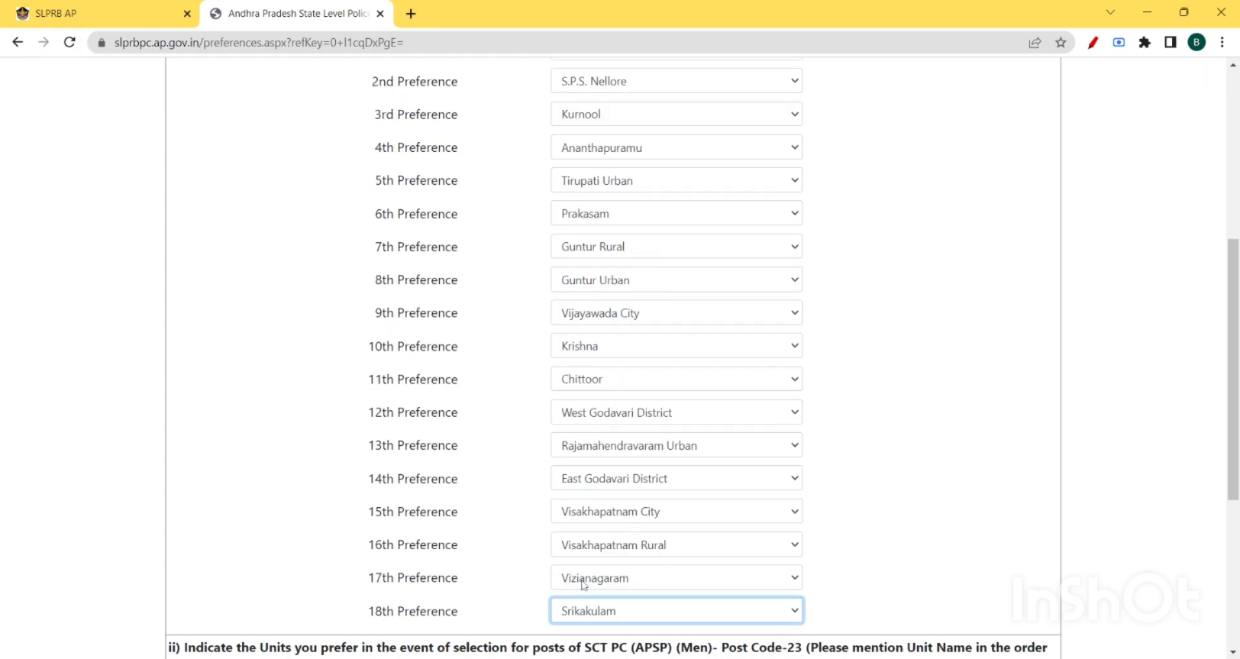
# Set the SCT PC (APSP) (Men) unit preferences in order to IRB Maddipadu of Prakasham Dist., IRB Chittoor, IRB Rajamahendravaram and IRB Etcherla of Srikakulam District.
pyautogui.scroll(-4, 585, 585)
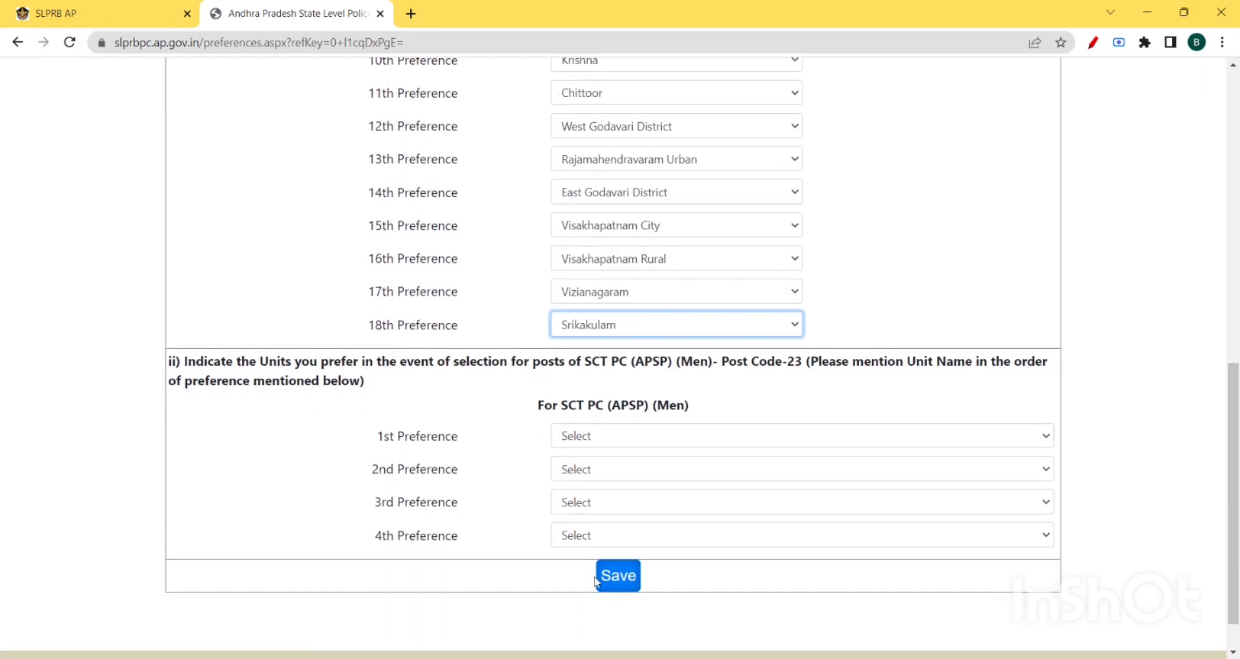
pyautogui.scroll(-1, 596, 581)
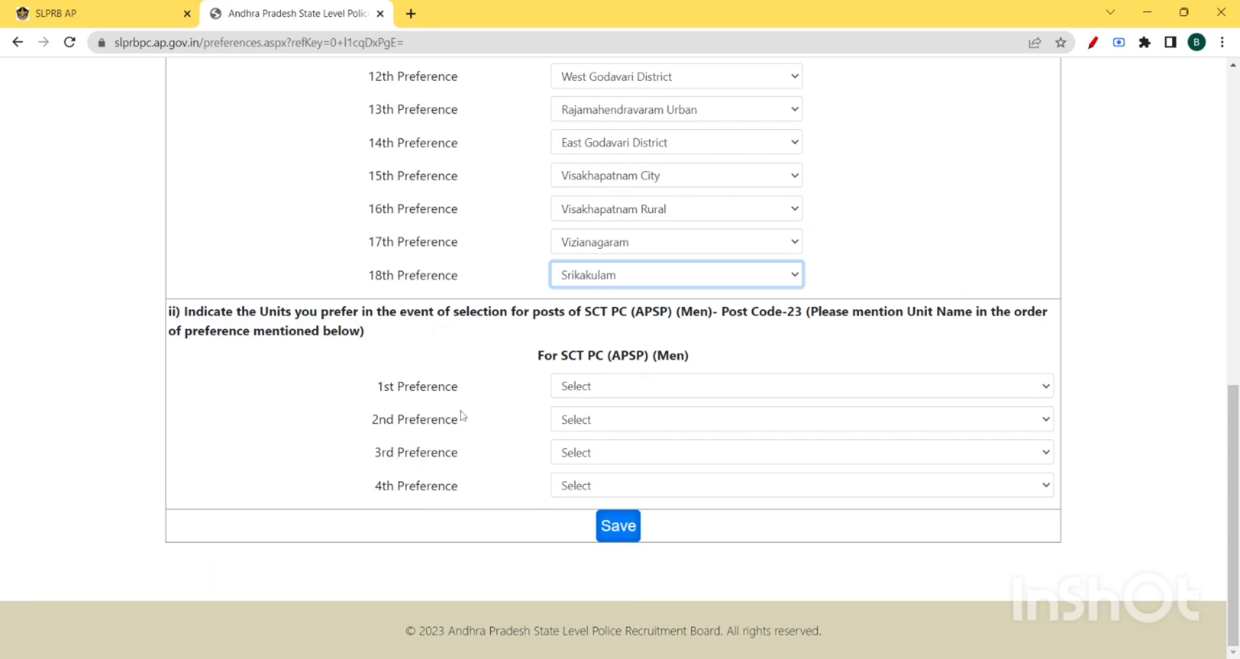
pyautogui.click(619, 397)
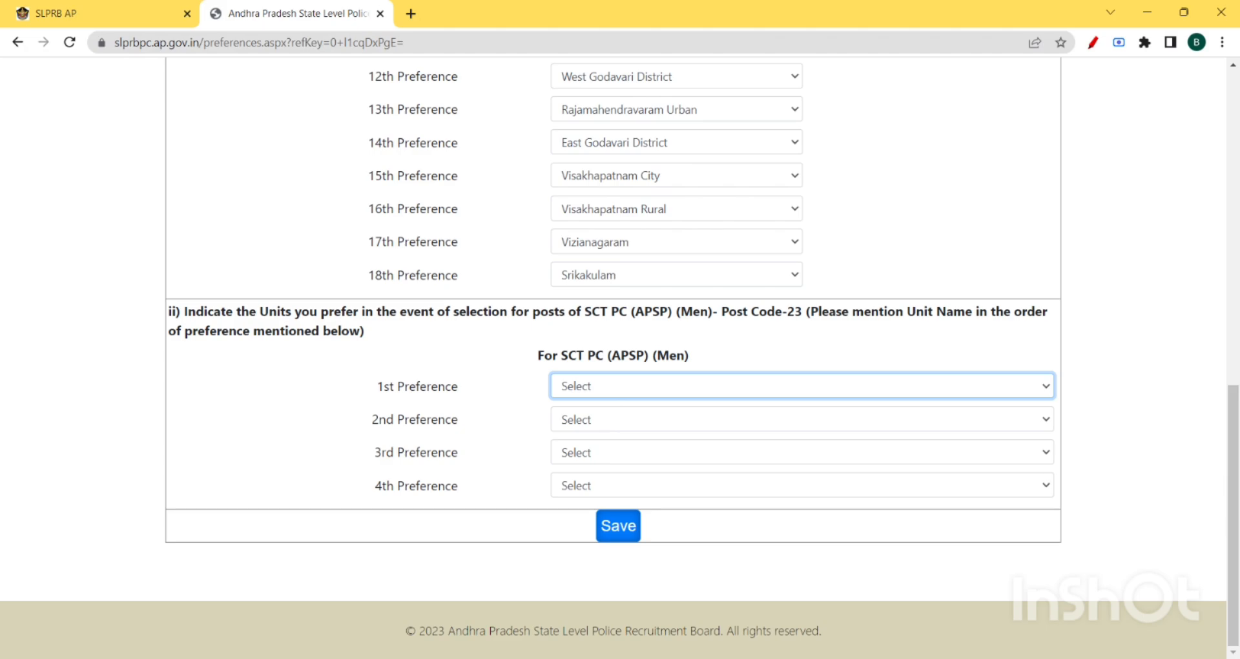
pyautogui.click(668, 449)
pyautogui.click(656, 420)
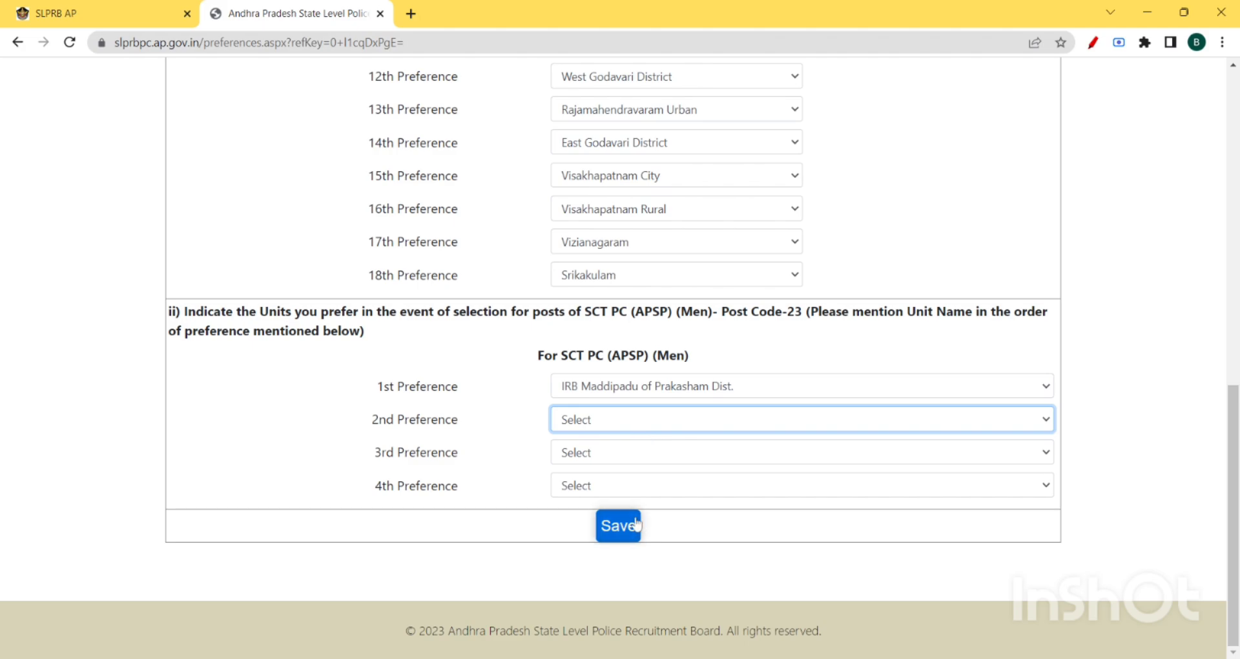
pyautogui.click(635, 525)
pyautogui.click(640, 457)
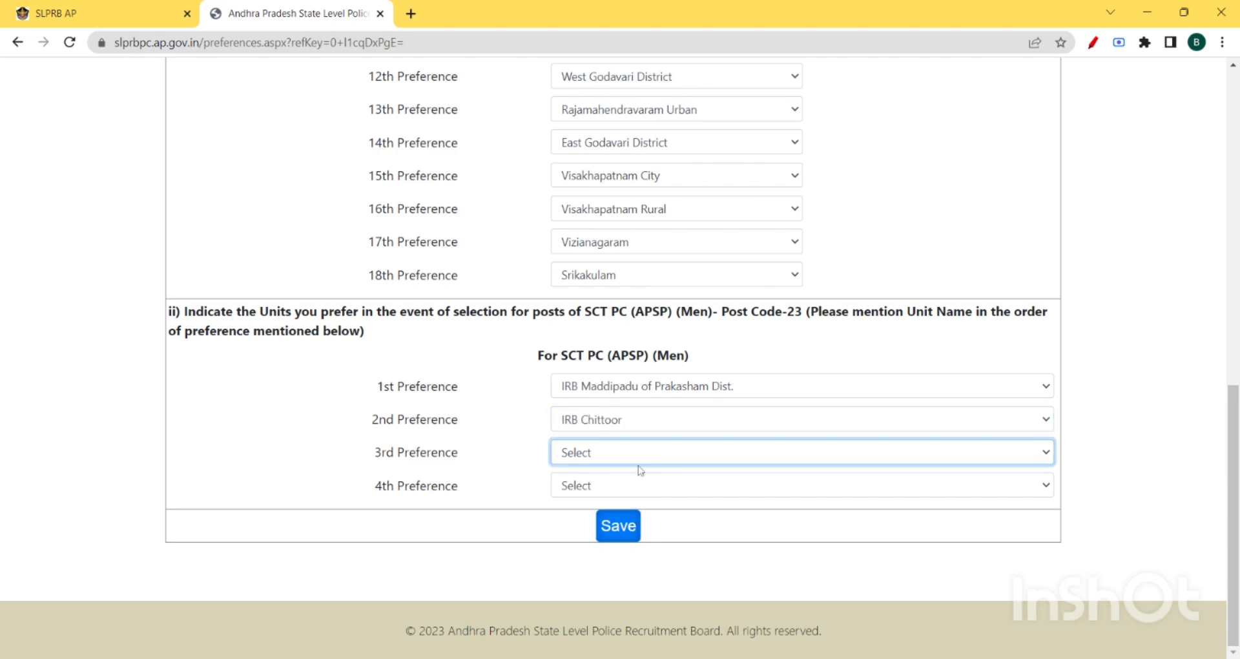
pyautogui.click(630, 476)
pyautogui.click(625, 502)
pyautogui.click(628, 525)
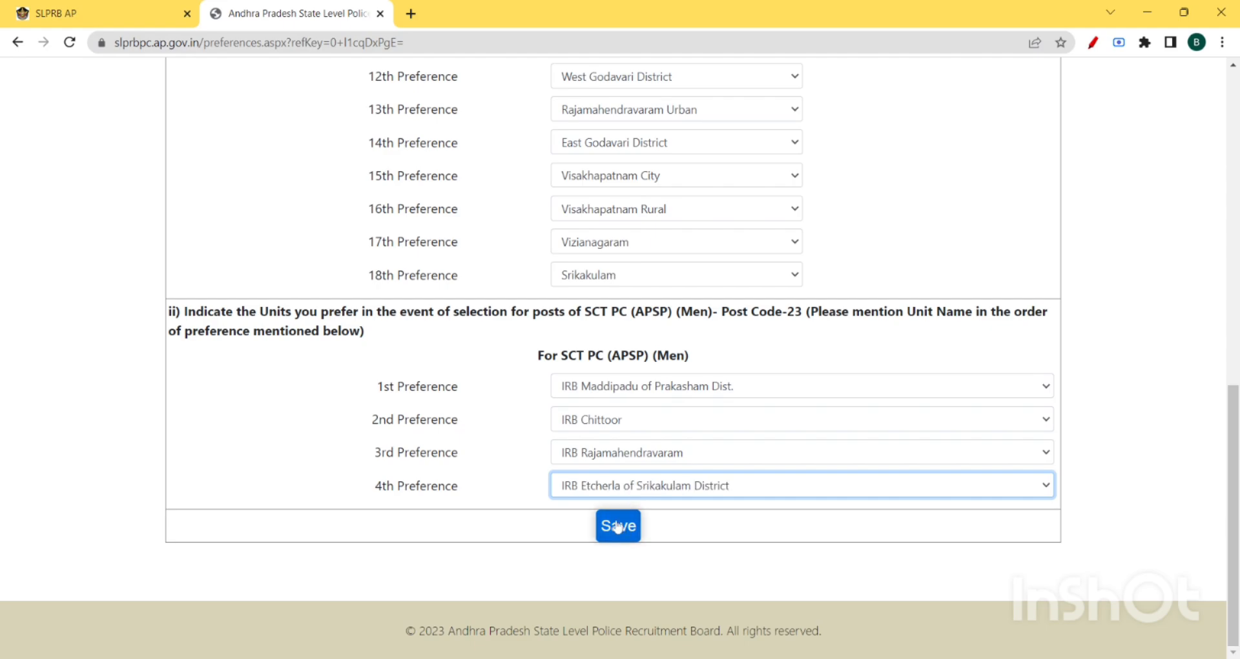
# Review the chosen post and unit preferences from start to end, and save the Post preferences section.
pyautogui.scroll(8, 618, 527)
pyautogui.scroll(-2, 619, 526)
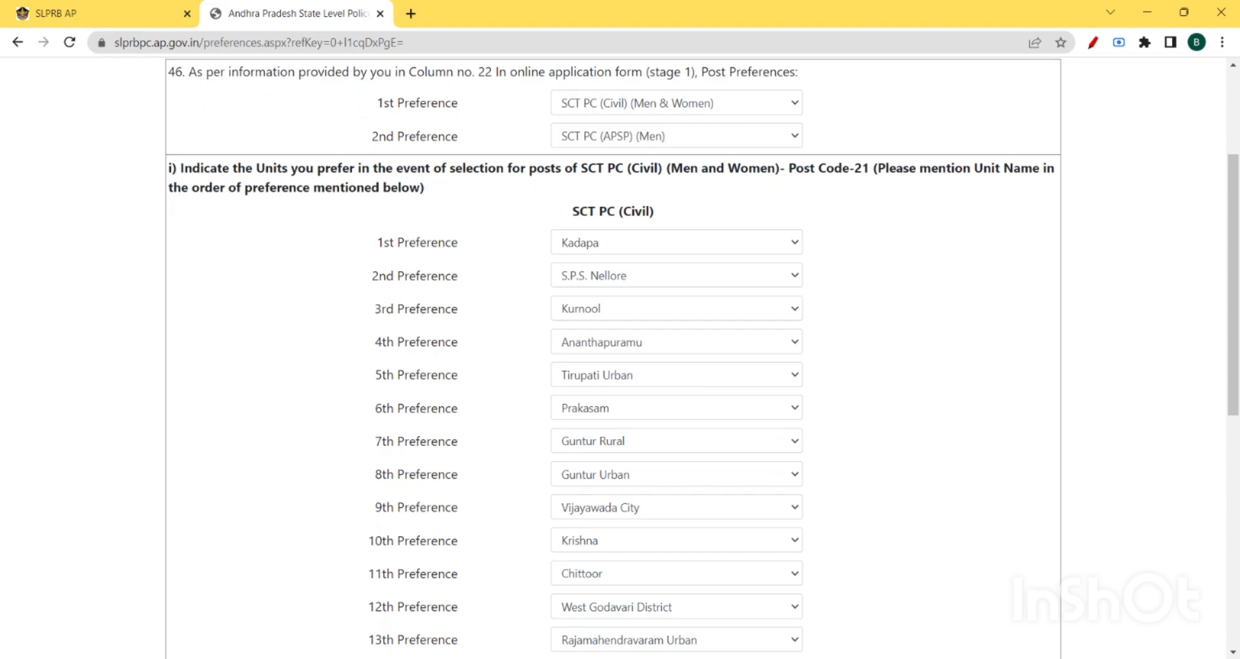
pyautogui.scroll(-4, 619, 357)
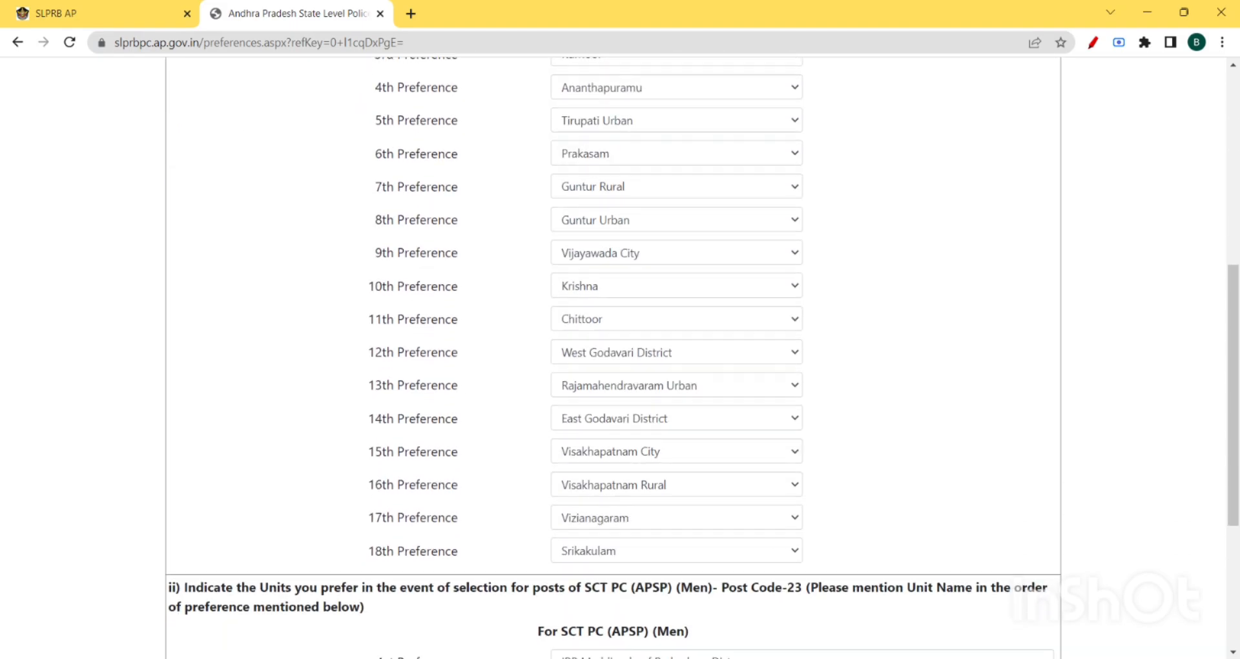
pyautogui.scroll(-4, 618, 452)
pyautogui.click(618, 527)
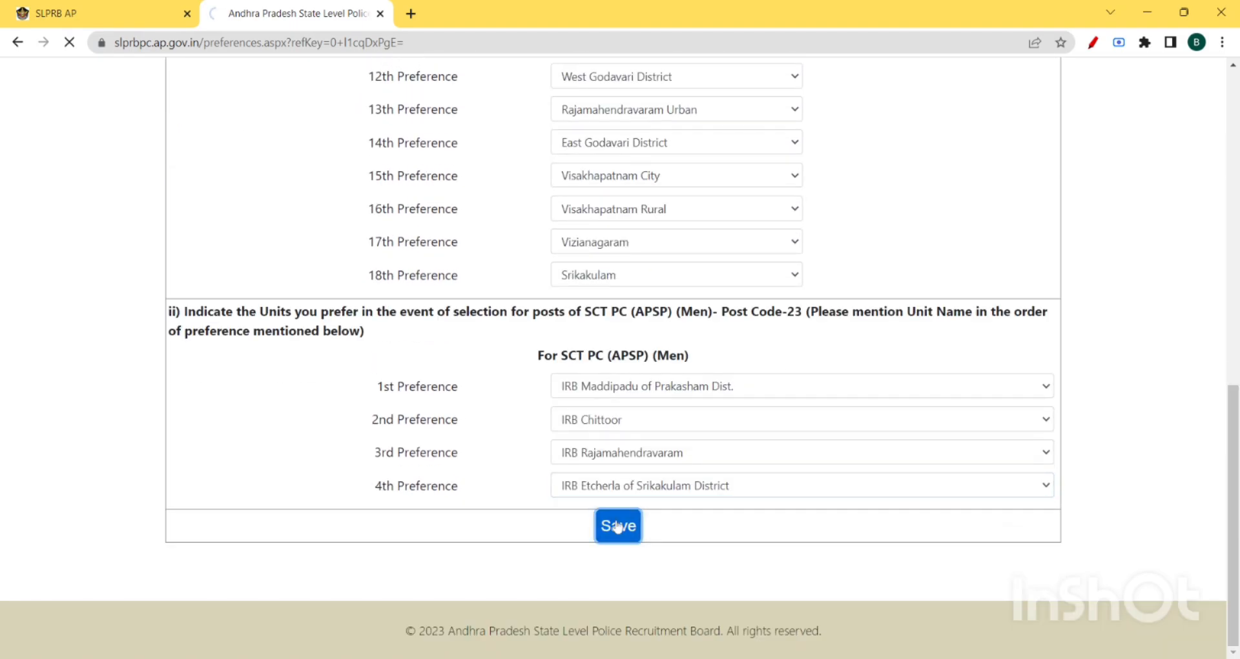
# Open the Study details section and answer Local, YSR District Kadapa, No to migration from Telangana, and Regular studies as the local status justification.
pyautogui.scroll(-3, 429, 474)
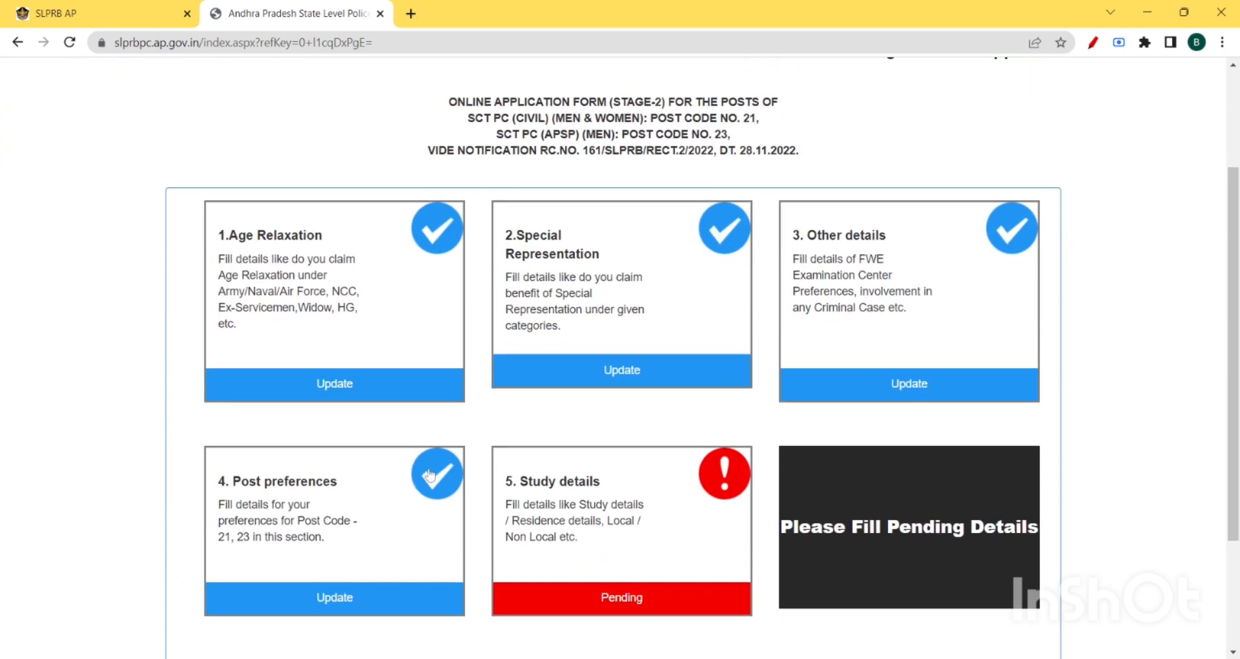
pyautogui.scroll(-1, 500, 521)
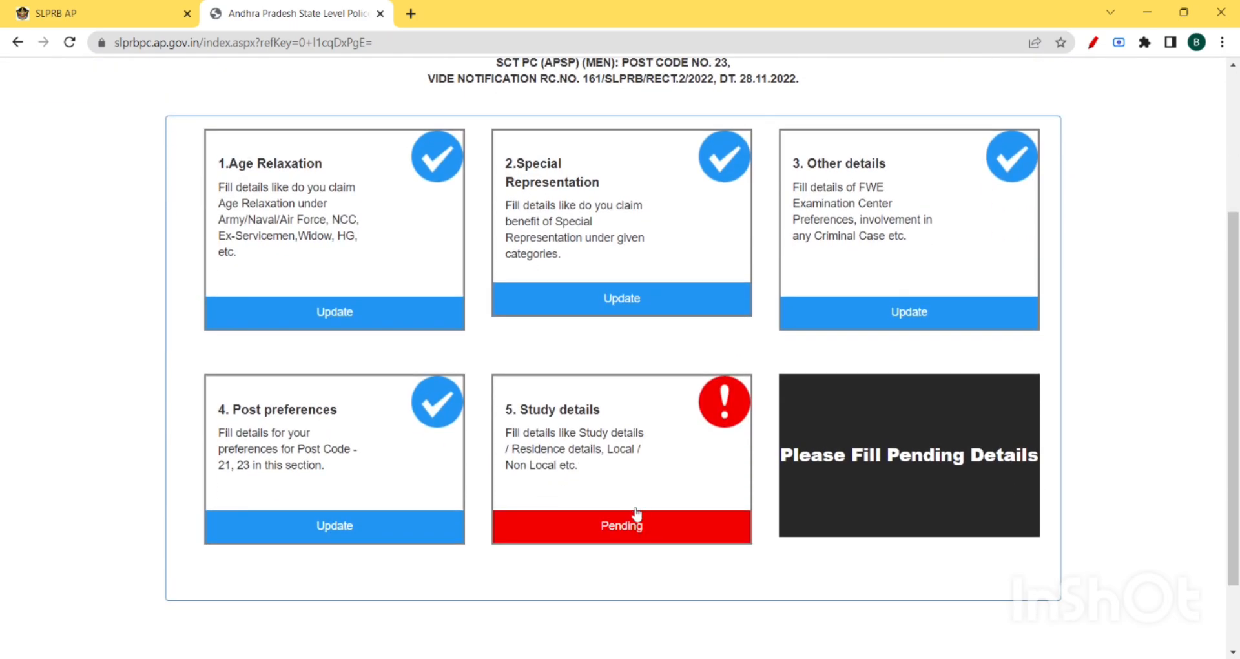
pyautogui.click(636, 520)
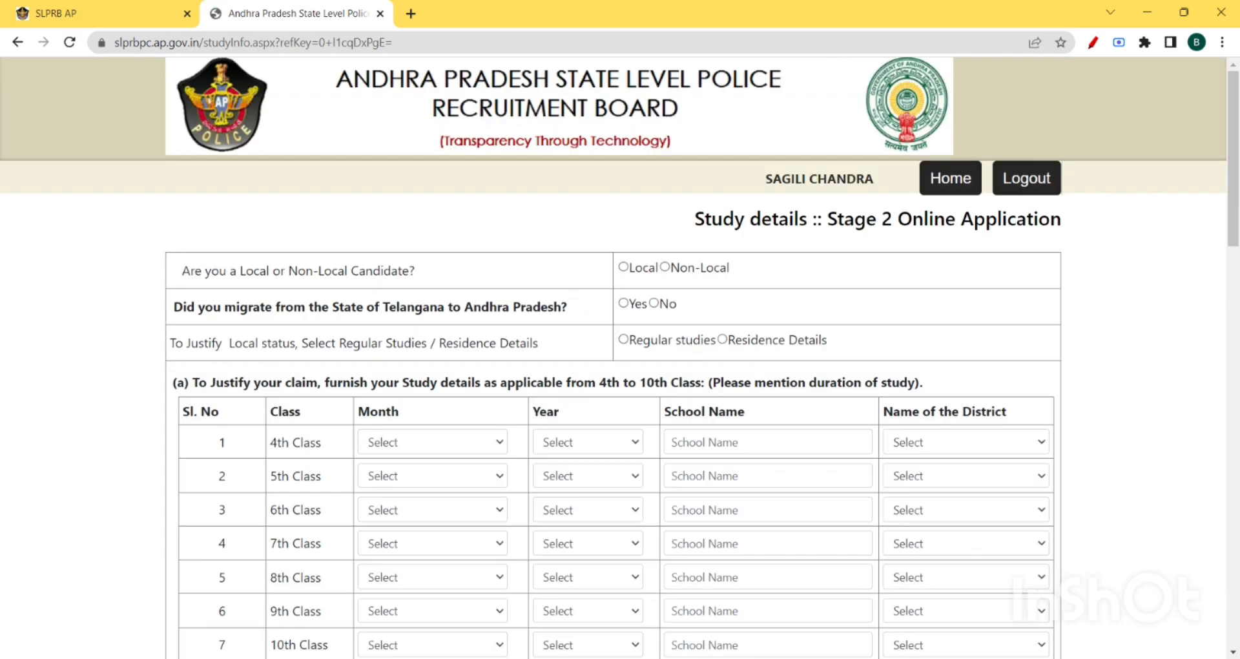
pyautogui.click(623, 267)
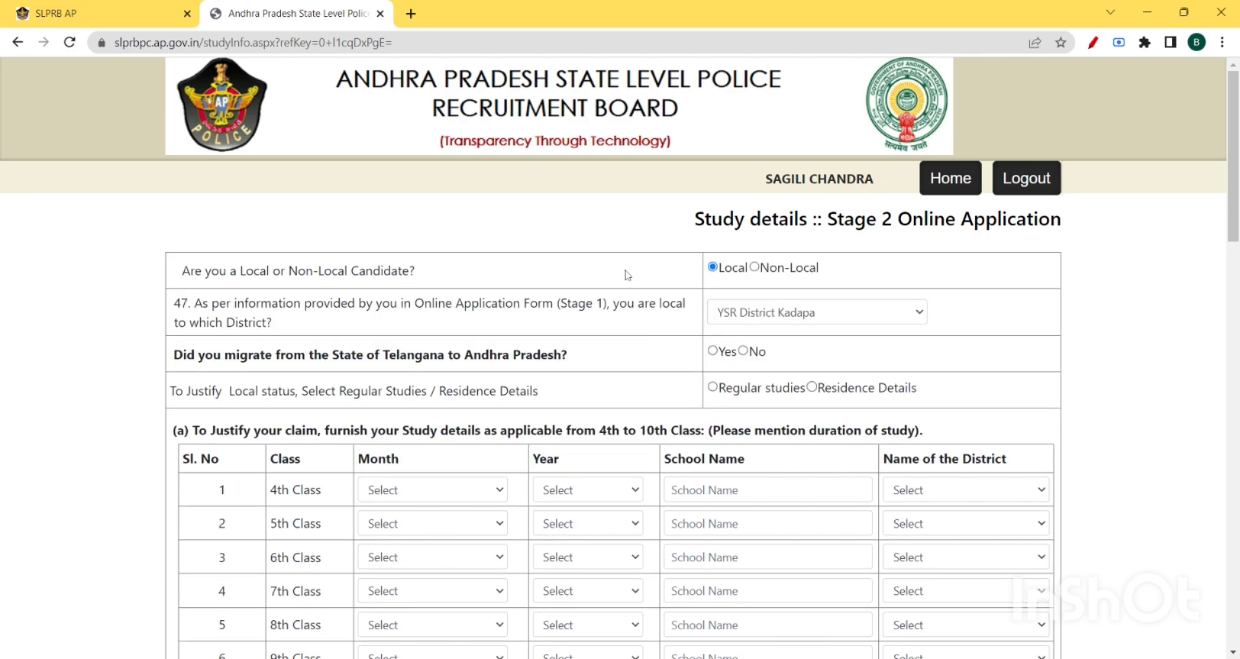
pyautogui.scroll(-1, 761, 308)
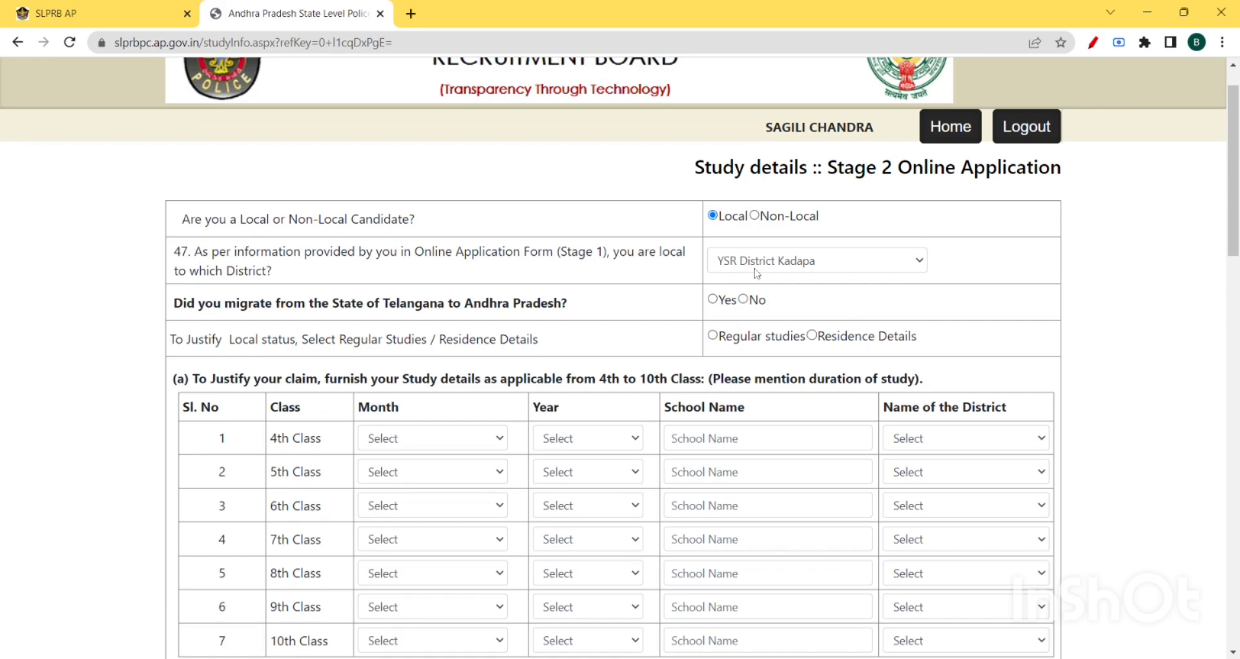
pyautogui.click(757, 271)
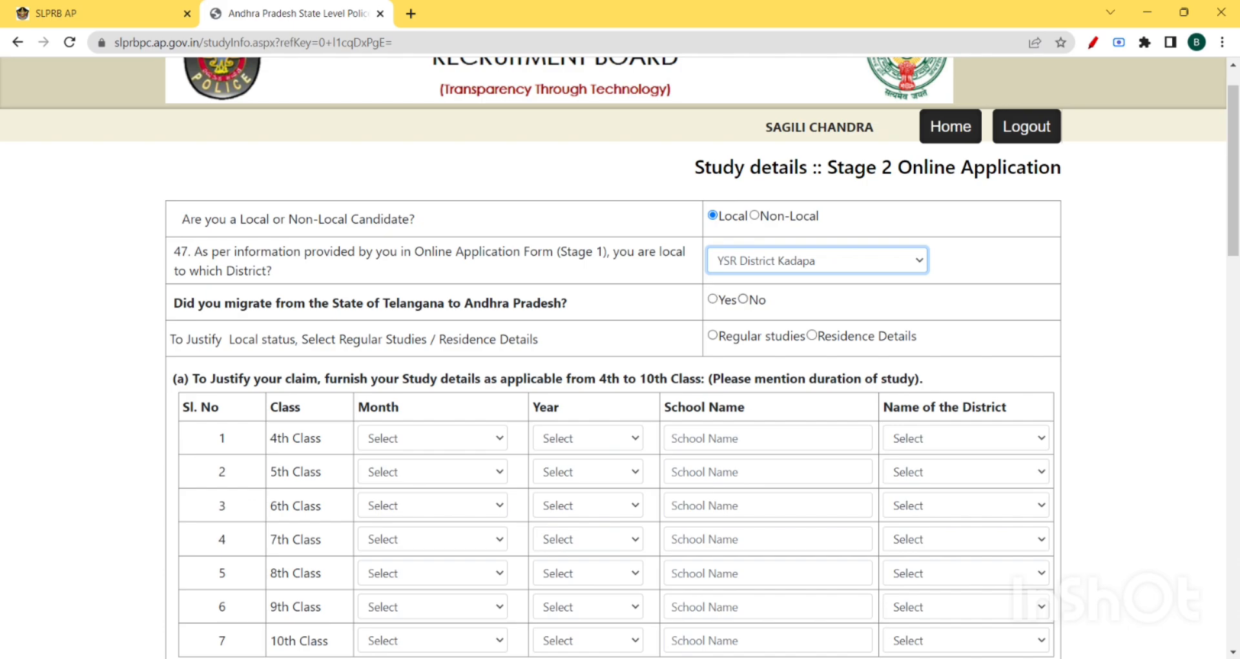
pyautogui.click(743, 299)
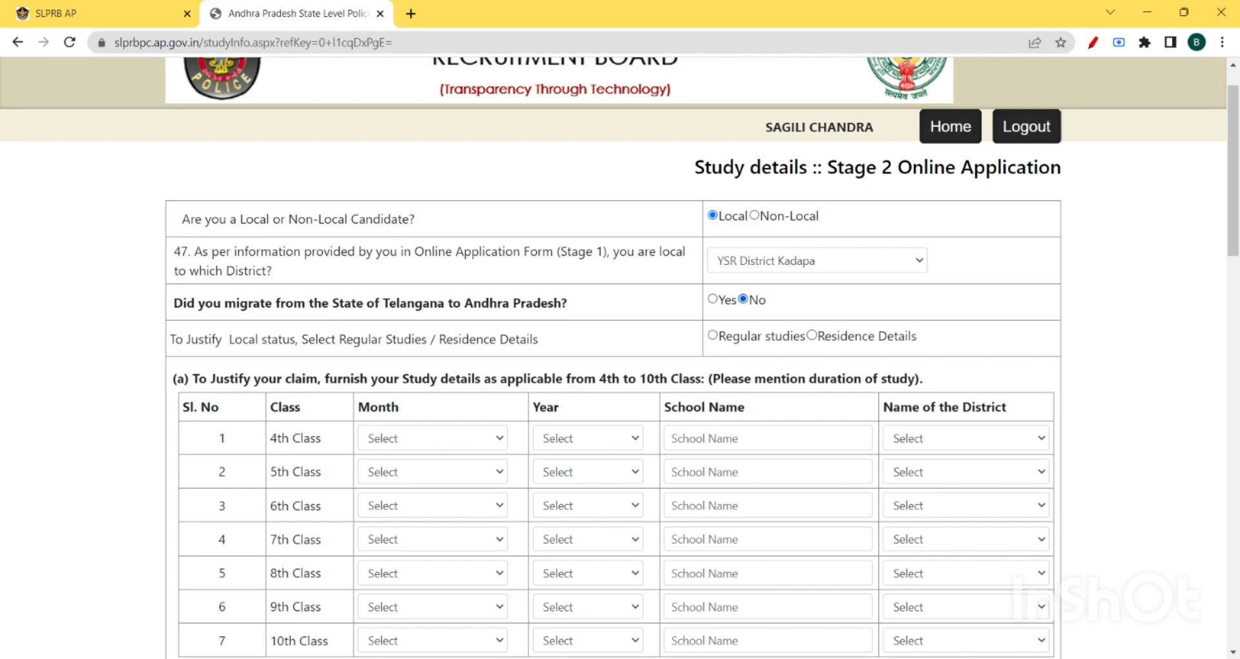
pyautogui.scroll(-1, 273, 280)
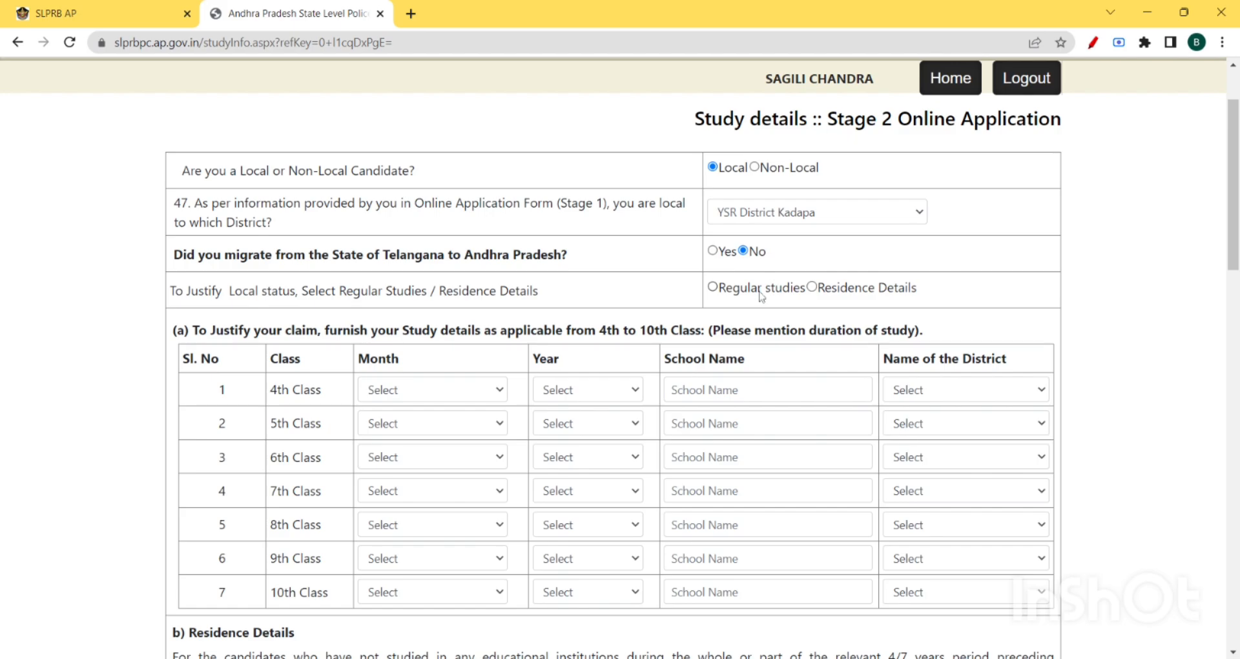
pyautogui.click(713, 287)
# Fill in classes 4–10 yearly from April 2006 to March 2012: MPP SCHOOL (4th–5th), RCMUP SCHOOL (6th–7th), ZPHS (8th–10th), all in YSR District Kadapa.
pyautogui.scroll(-3, 718, 292)
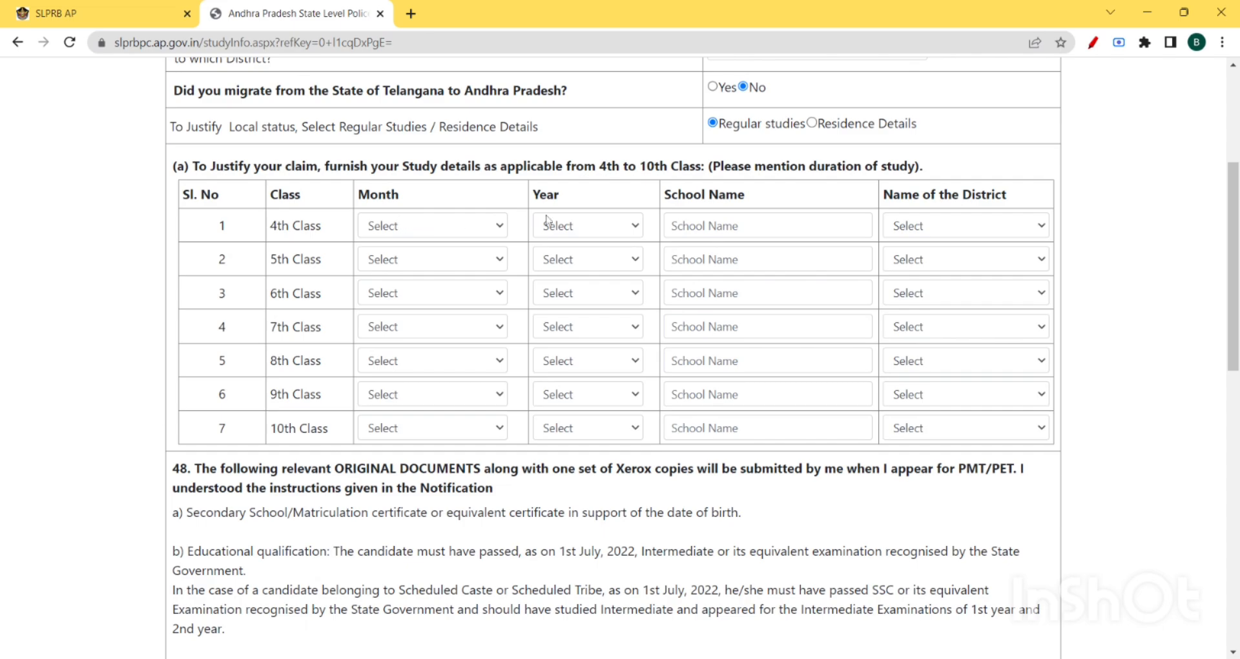
pyautogui.click(401, 233)
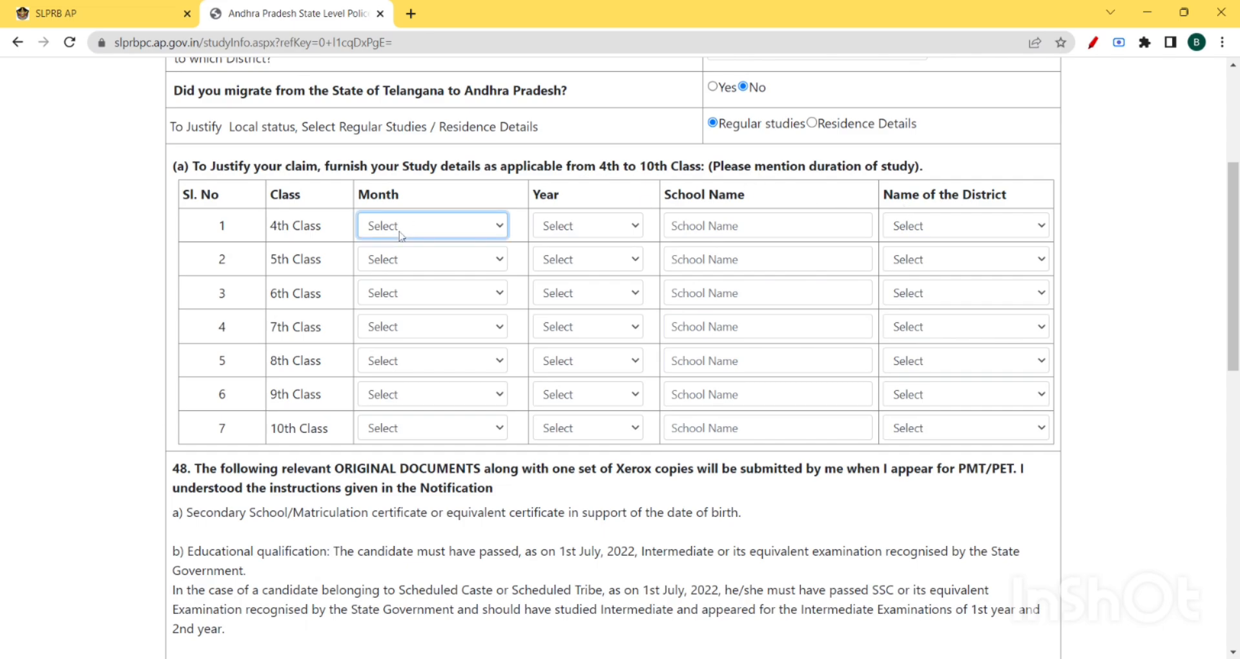
pyautogui.click(608, 228)
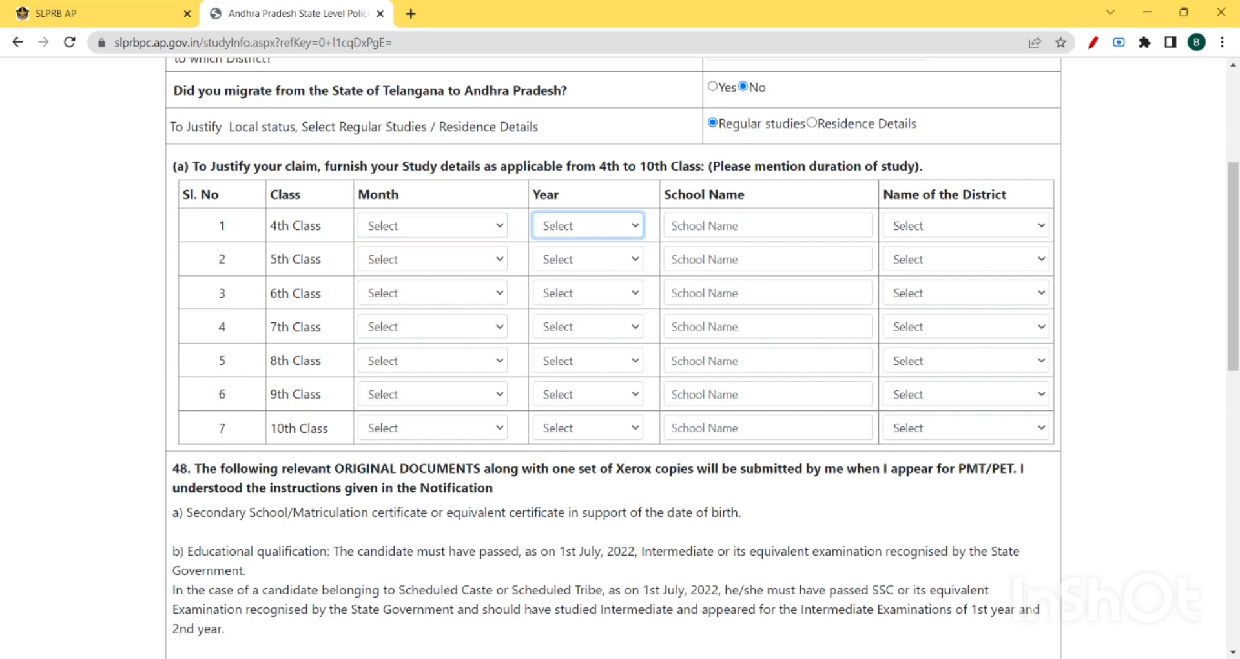
pyautogui.press('Tab')
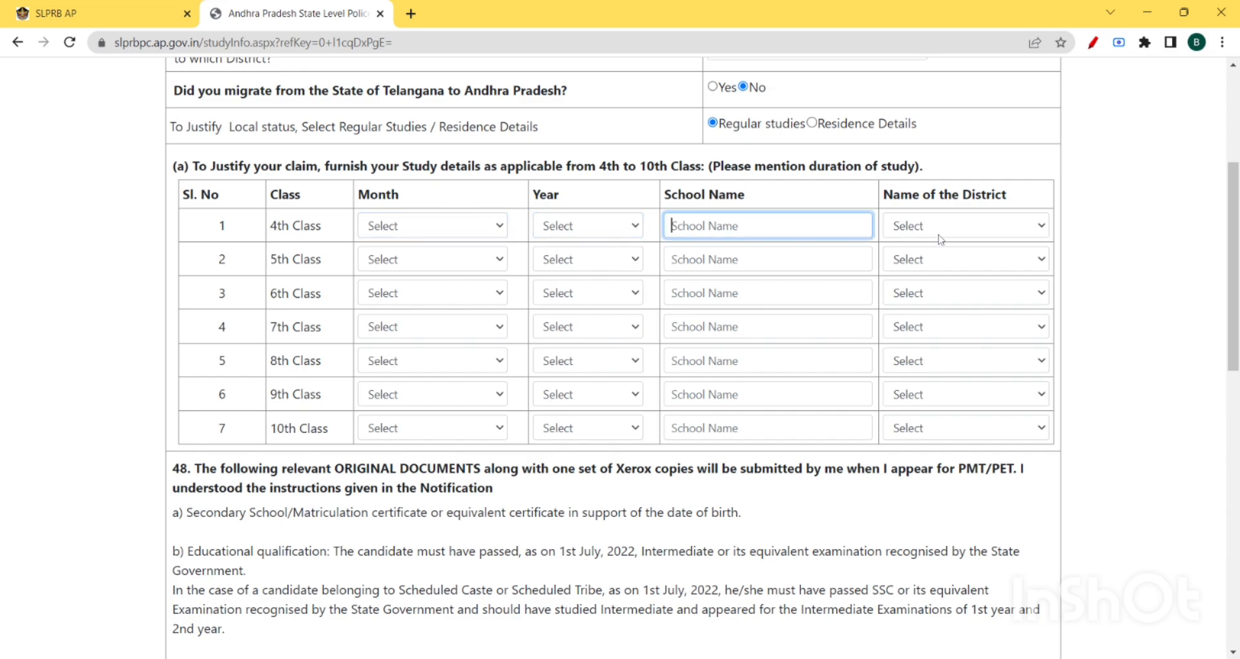
pyautogui.press('Tab')
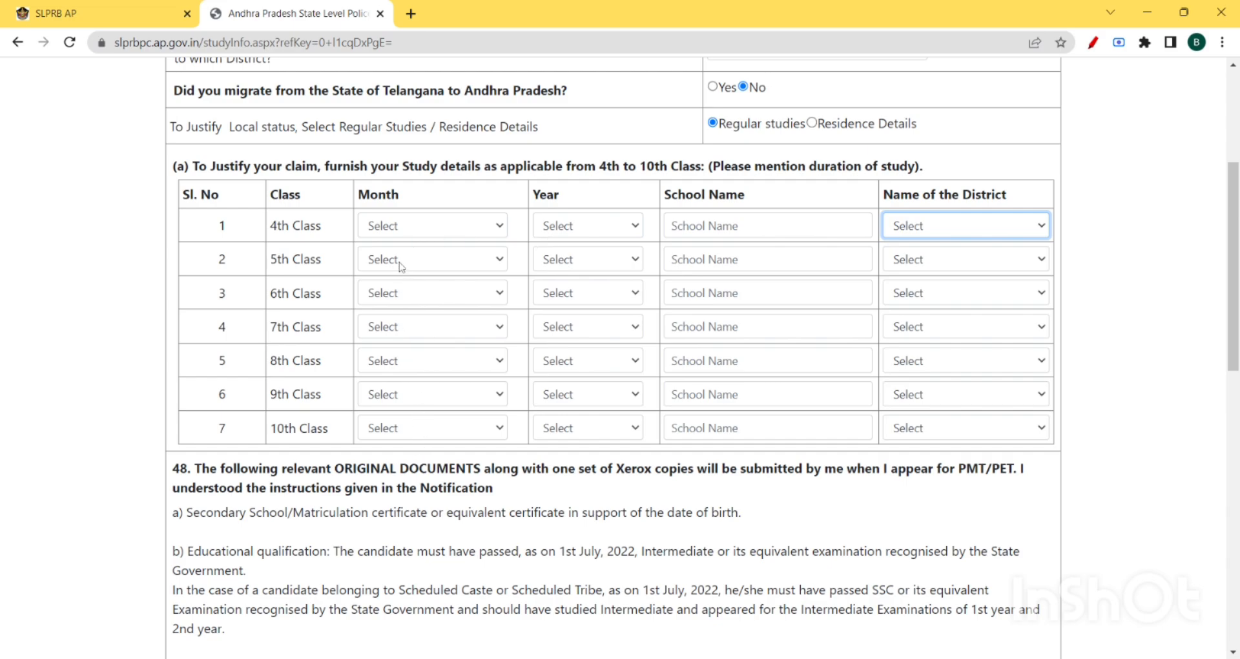
pyautogui.press('Tab')
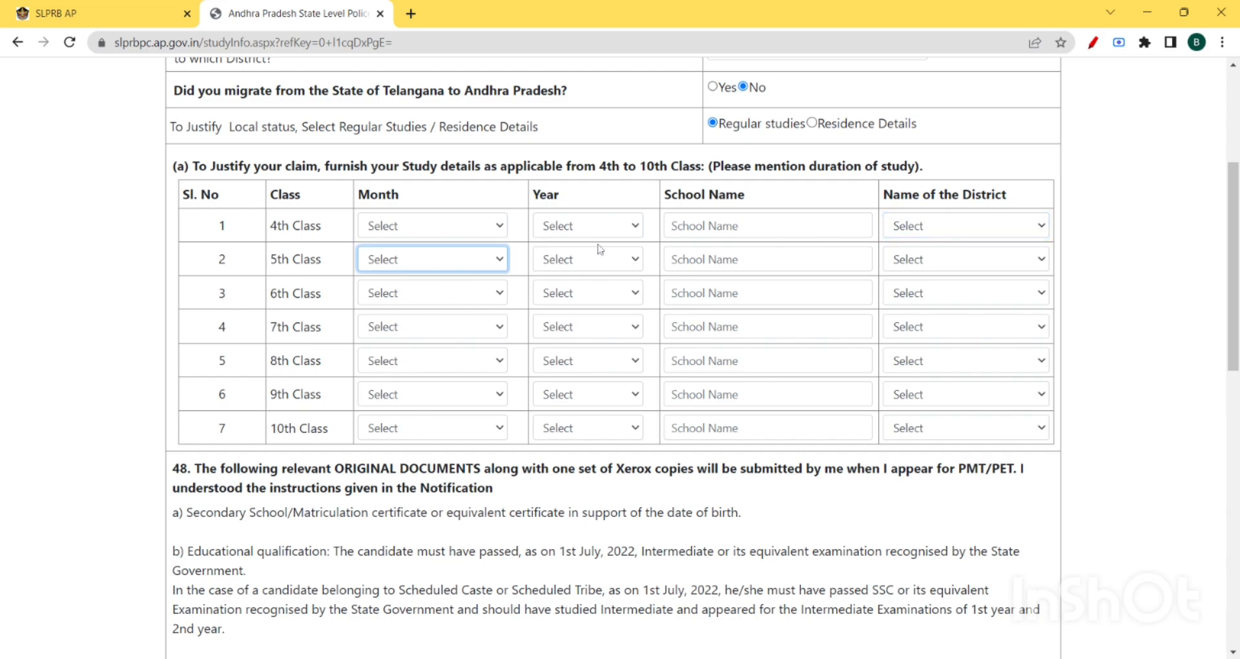
pyautogui.press('Tab')
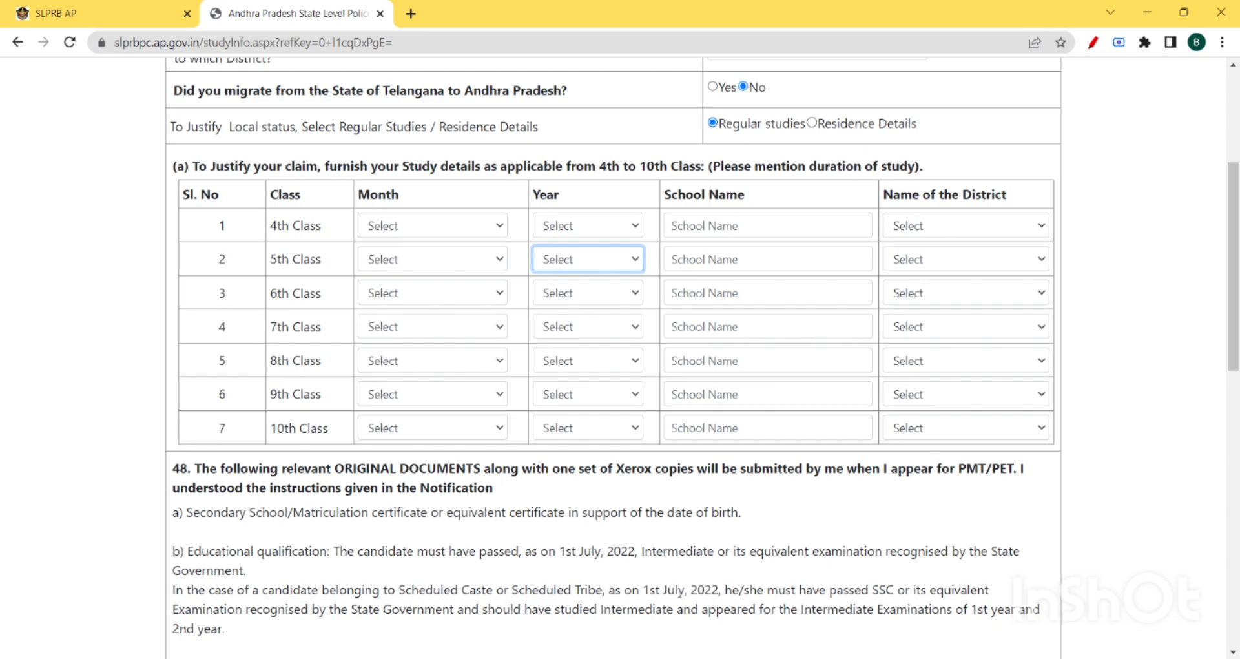
pyautogui.press('Tab')
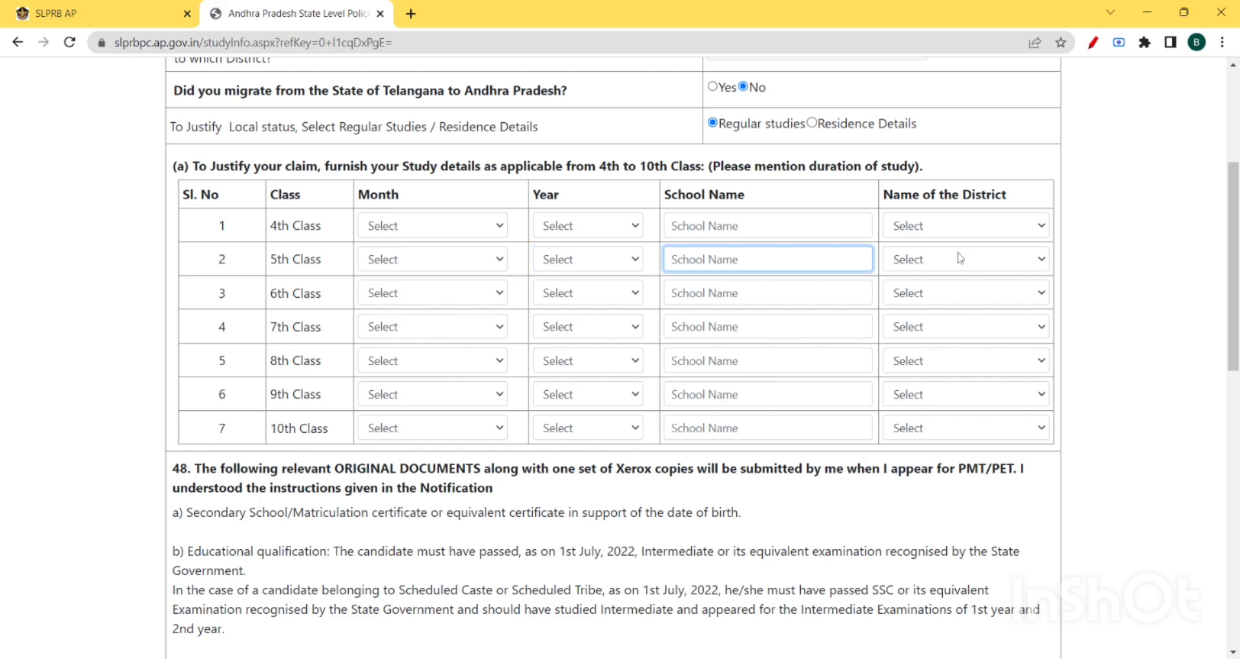
pyautogui.press('Tab')
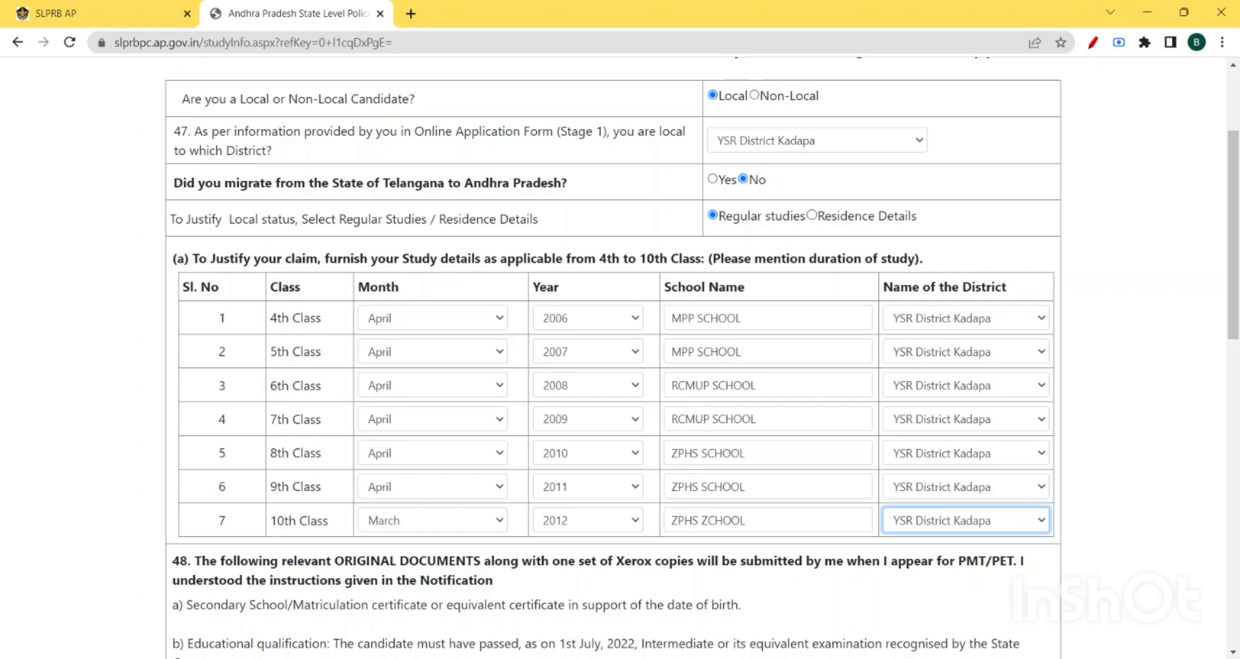
# Go through the original documents list in question 48 and save the Study details section.
pyautogui.scroll(-7, 614, 355)
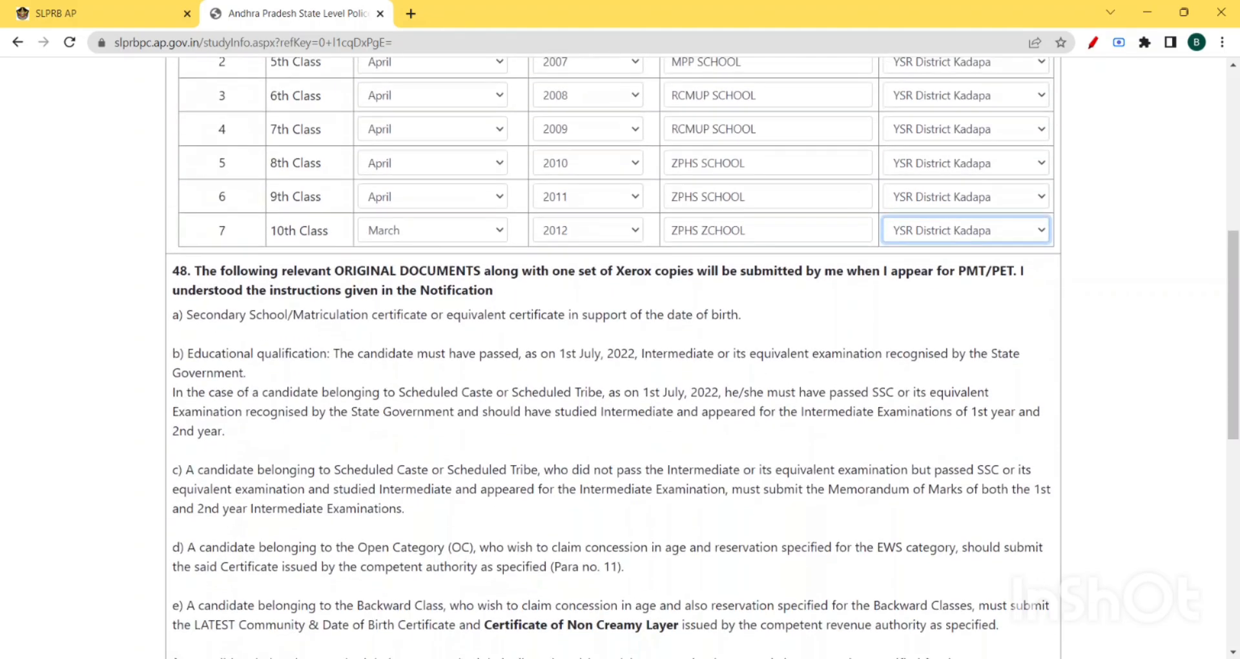
pyautogui.scroll(-6, 614, 355)
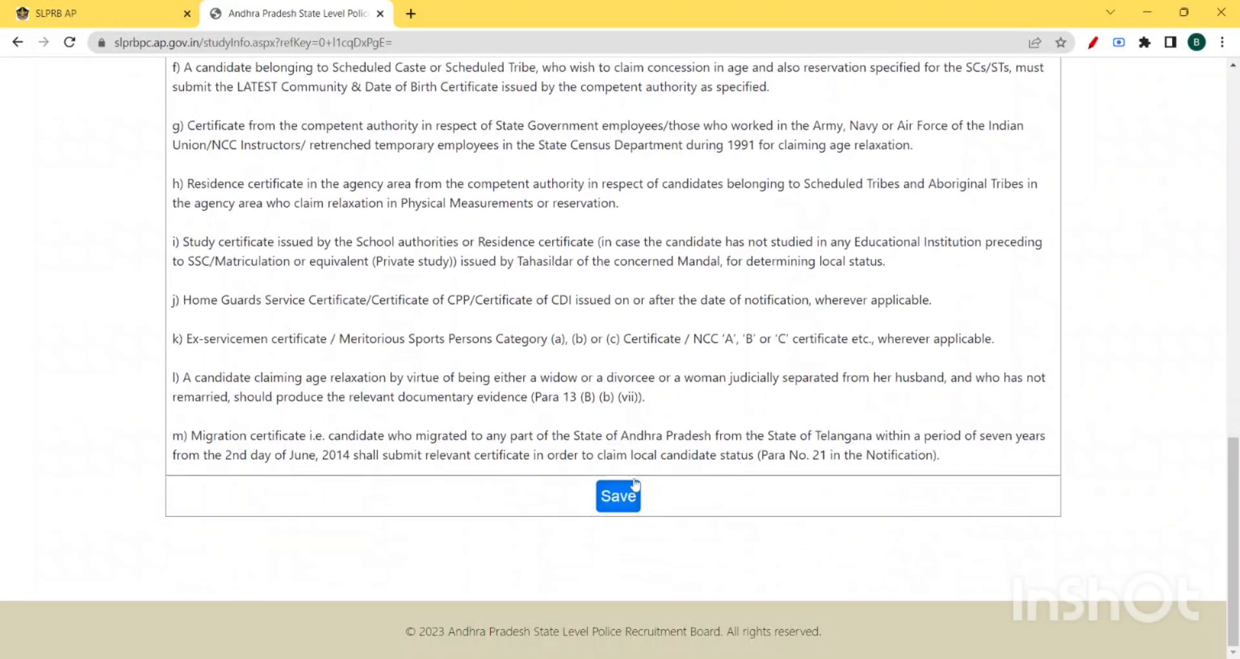
pyautogui.click(633, 501)
pyautogui.scroll(-3, 614, 356)
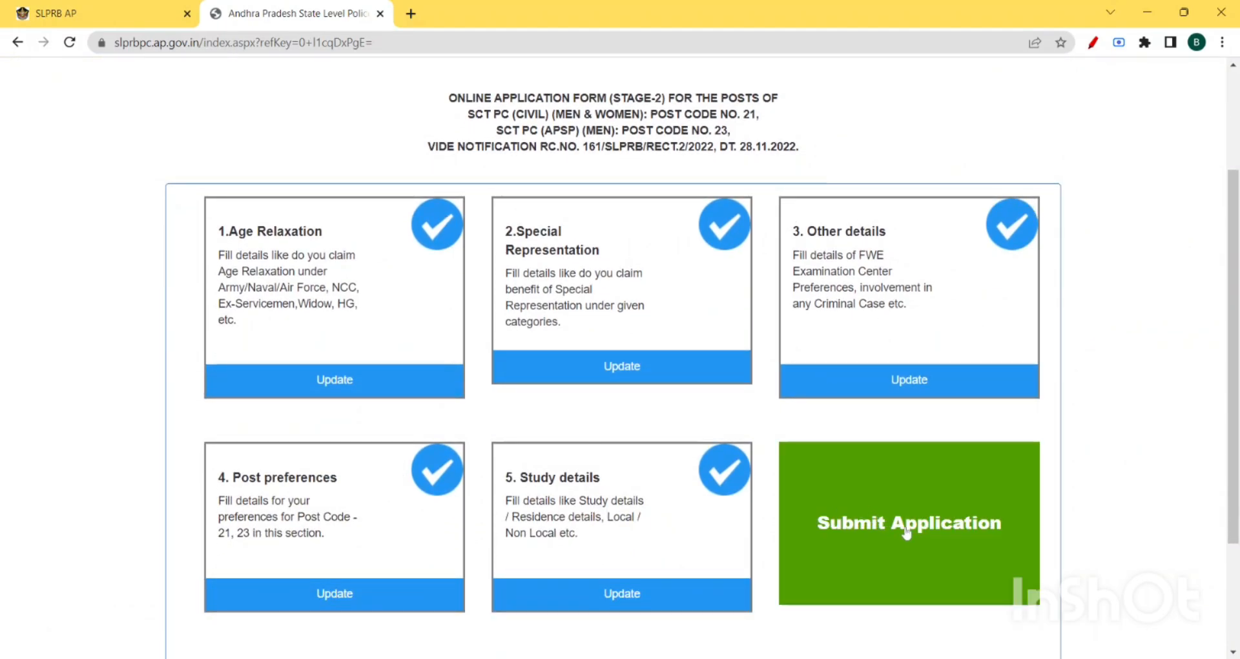
# Reopen the Age Relaxation section for updating, review its answers through question 36, and save it again.
pyautogui.scroll(-2, 930, 540)
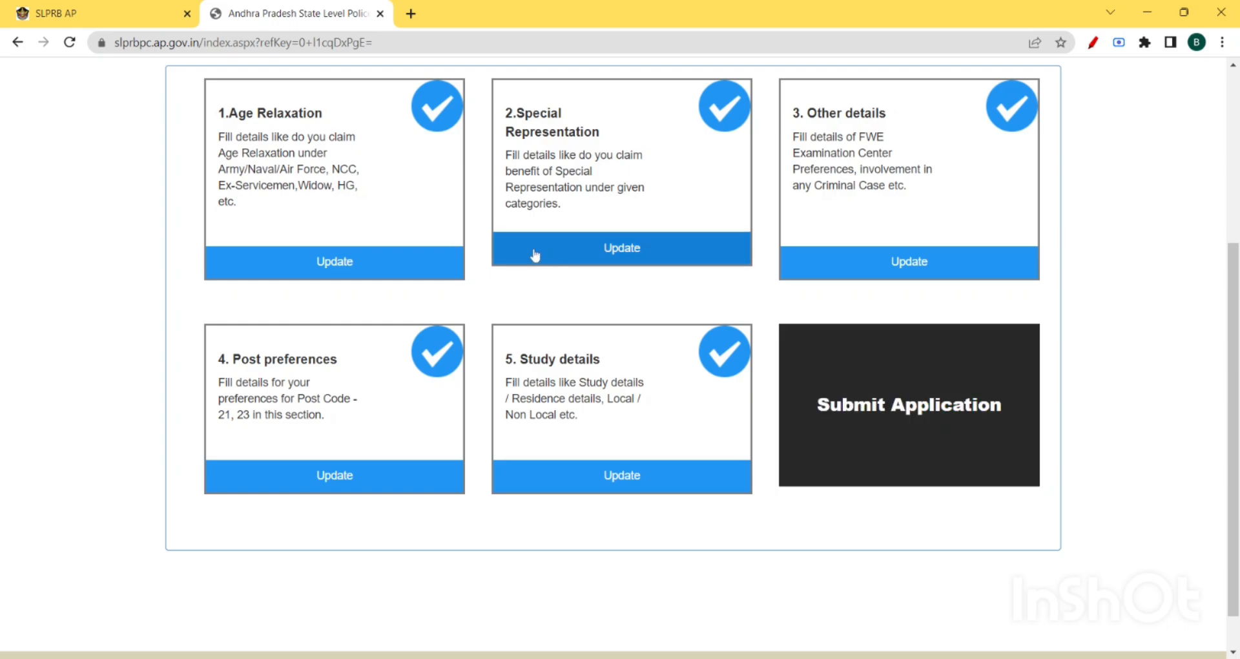
pyautogui.click(446, 258)
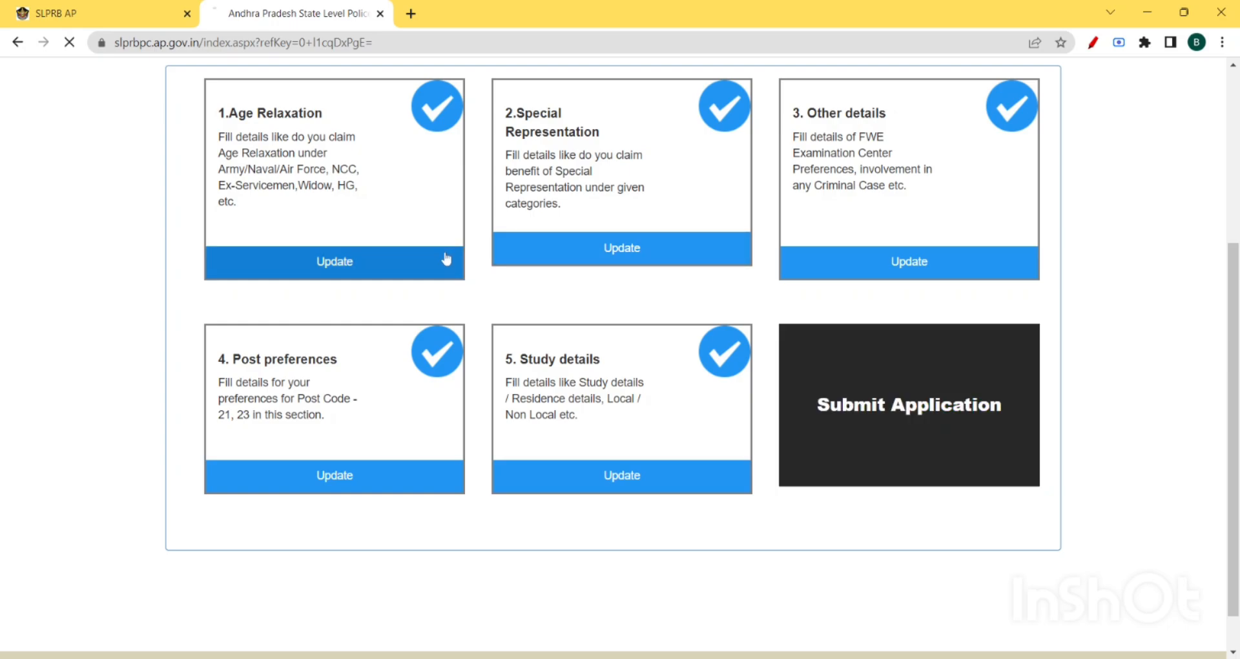
pyautogui.scroll(-1, 582, 447)
pyautogui.scroll(-5, 581, 447)
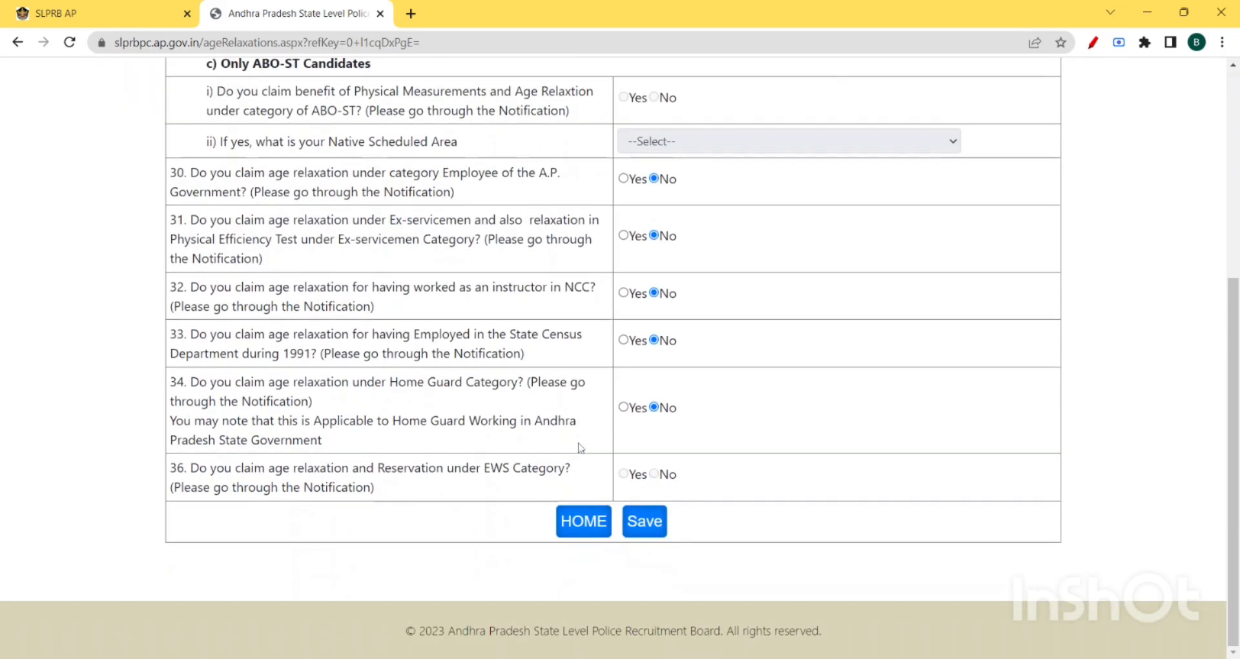
pyautogui.scroll(6, 580, 447)
pyautogui.scroll(-1, 678, 530)
pyautogui.scroll(-4, 679, 530)
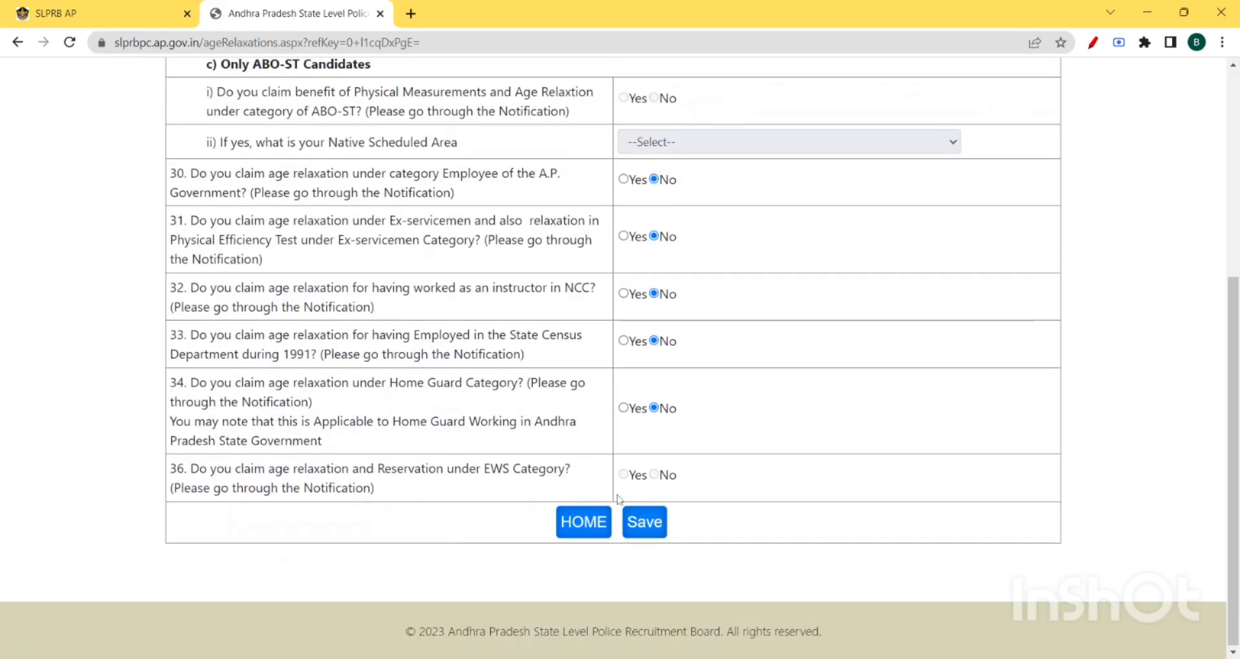
pyautogui.click(645, 525)
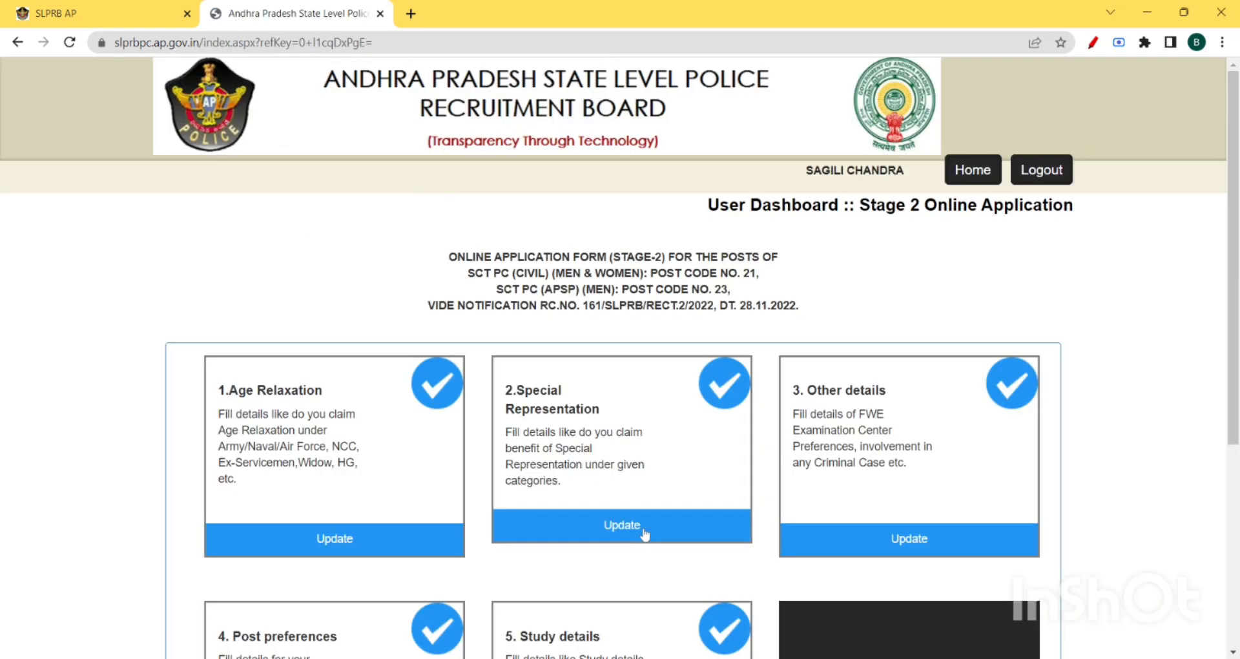
# Submit the completed Stage 2 application, accept the final no-editing confirmation, and download the filled application.
pyautogui.scroll(-4, 645, 533)
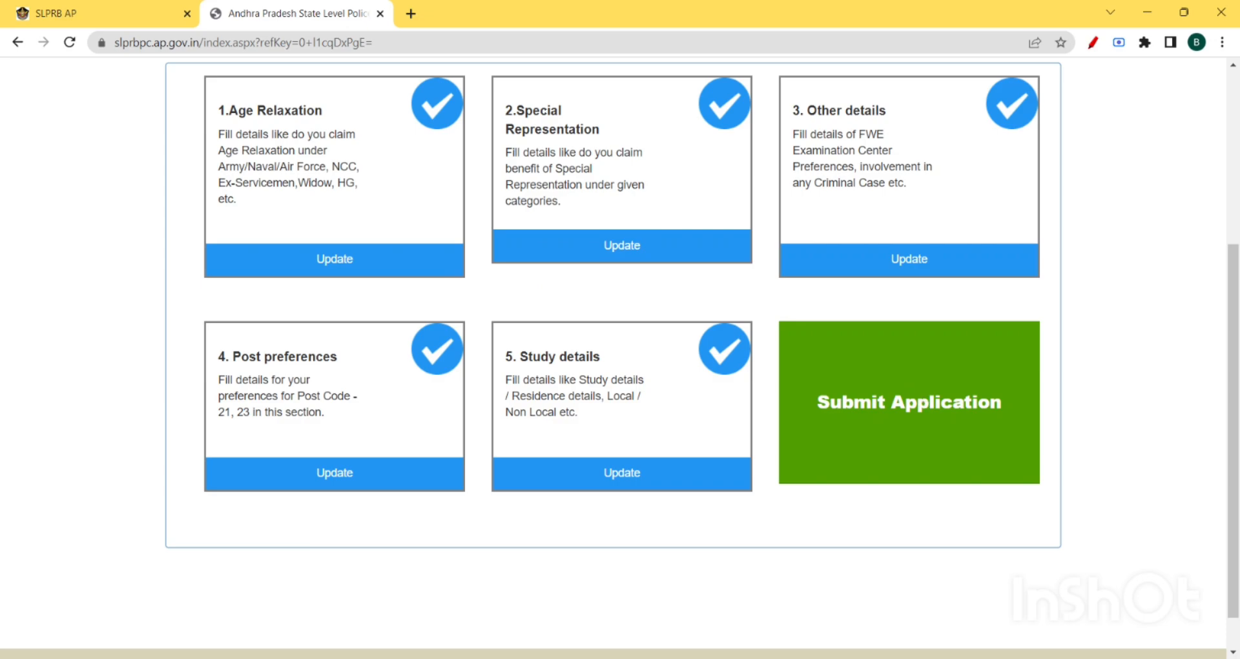
pyautogui.scroll(1, 620, 355)
pyautogui.click(923, 422)
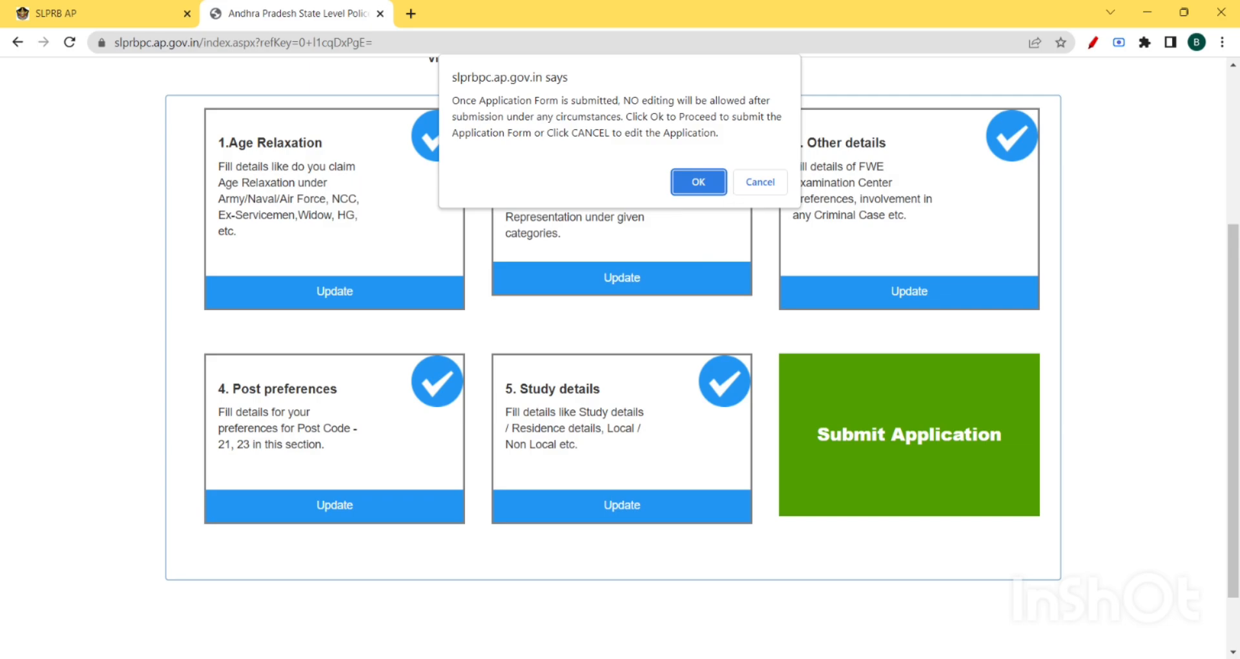
pyautogui.click(714, 190)
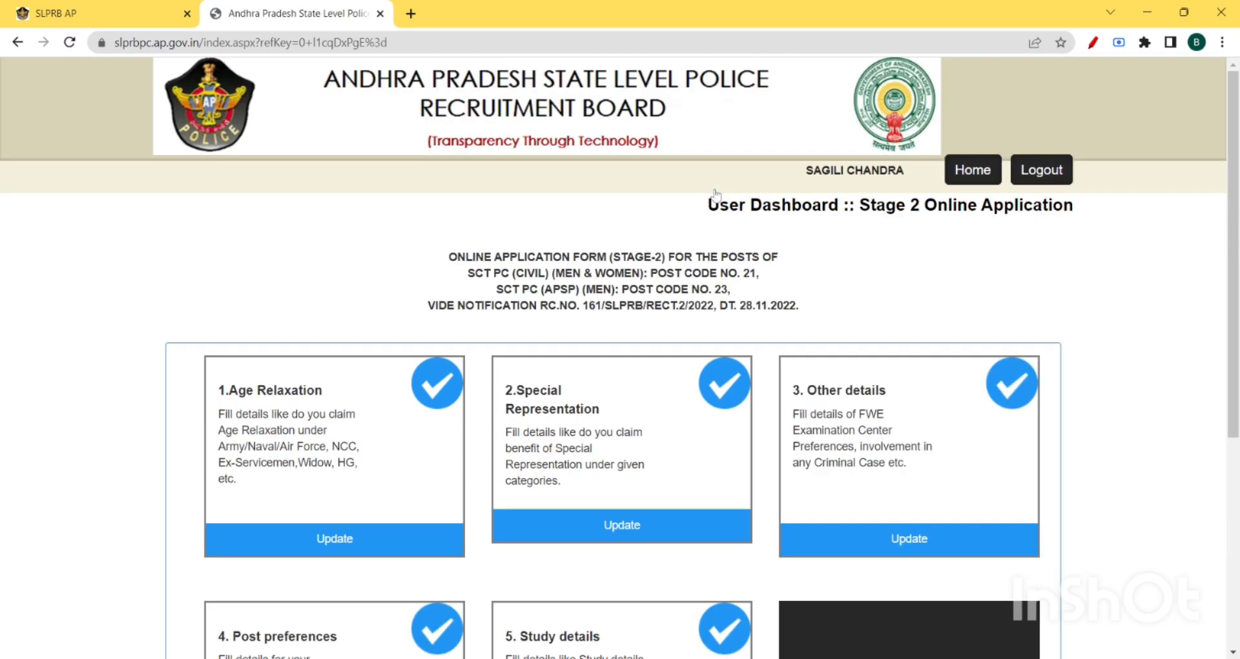
pyautogui.scroll(-5, 715, 193)
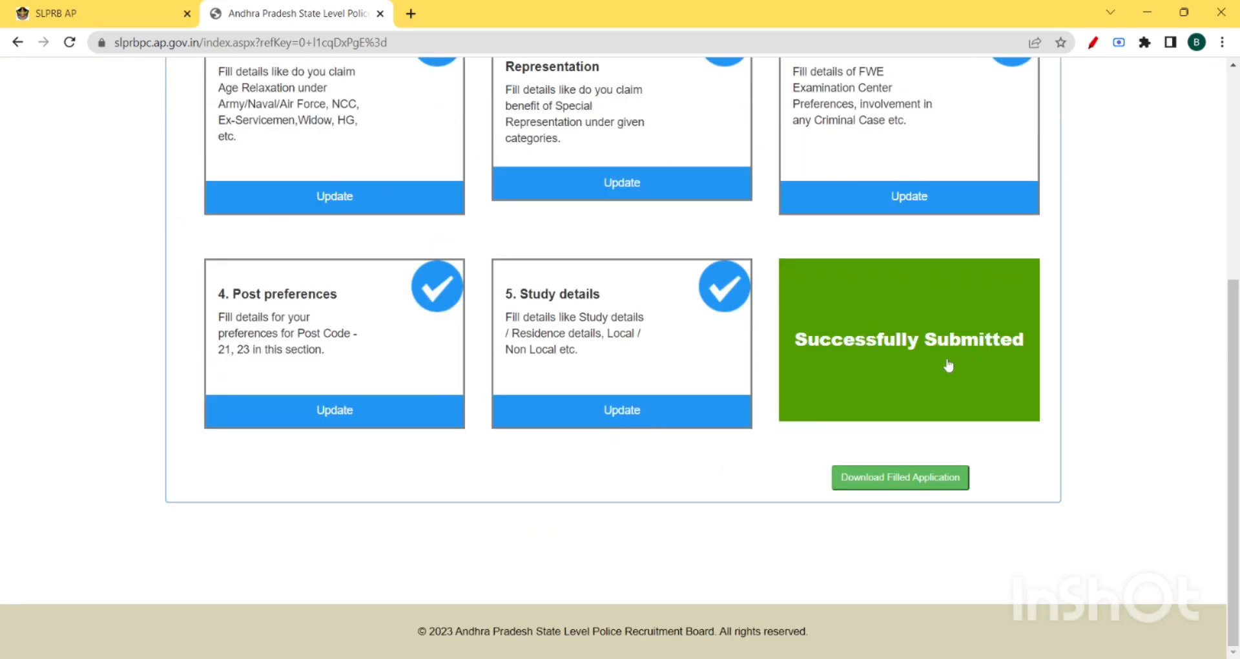
pyautogui.click(900, 482)
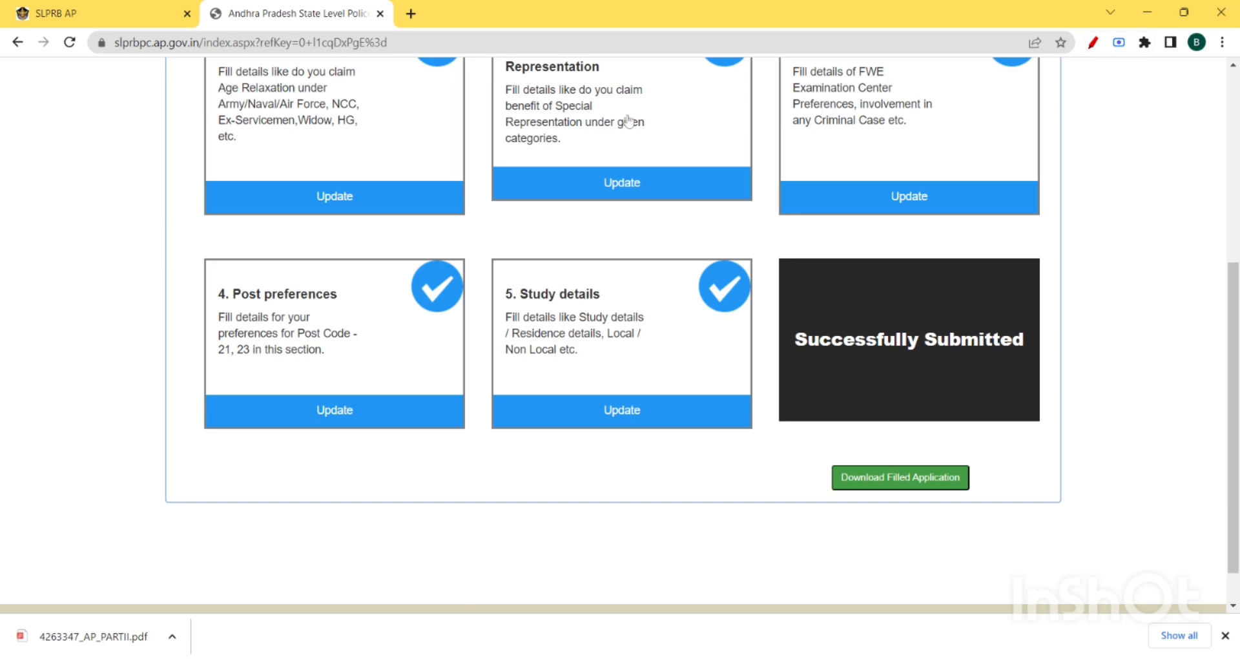
# Return to the SLPRB AP home page and open the SCT PC Stage 2 online application form link in Latest News.
pyautogui.scroll(5, 435, 193)
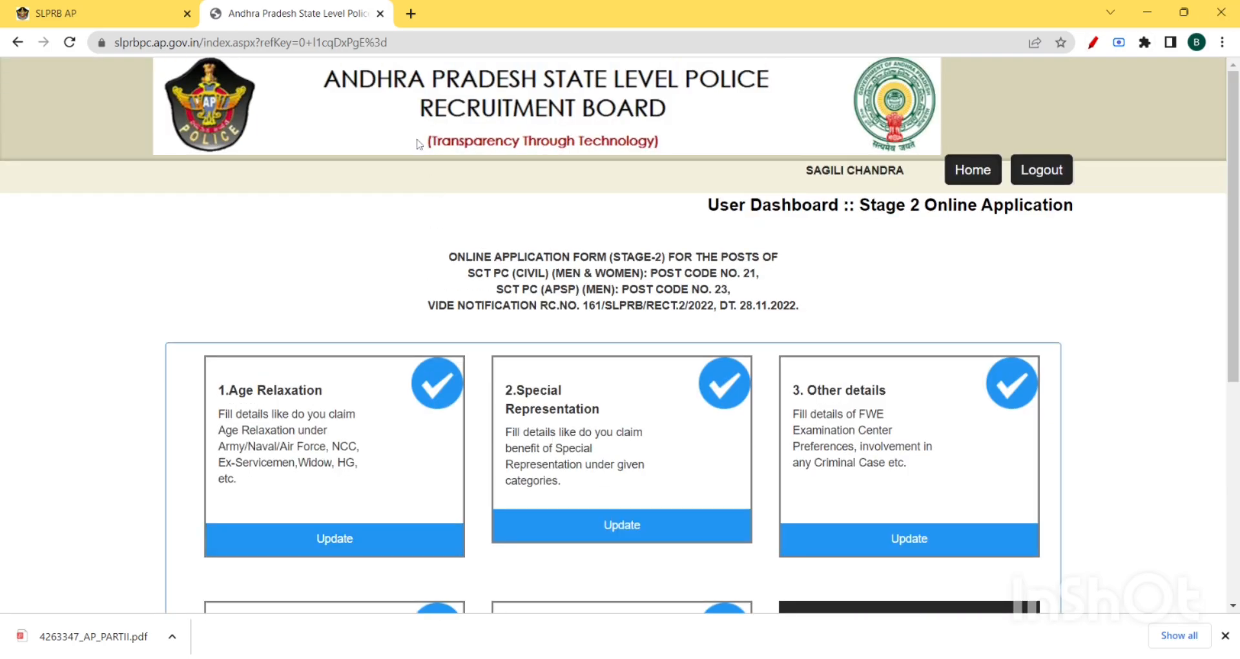
pyautogui.click(115, 7)
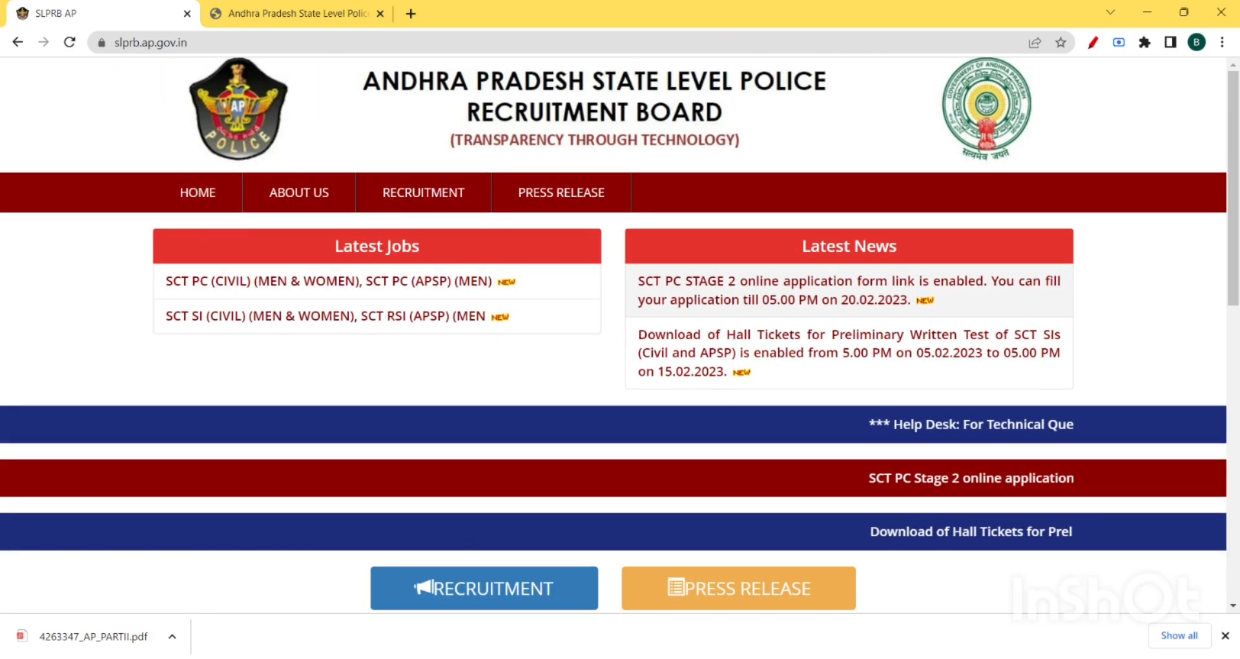
pyautogui.click(839, 290)
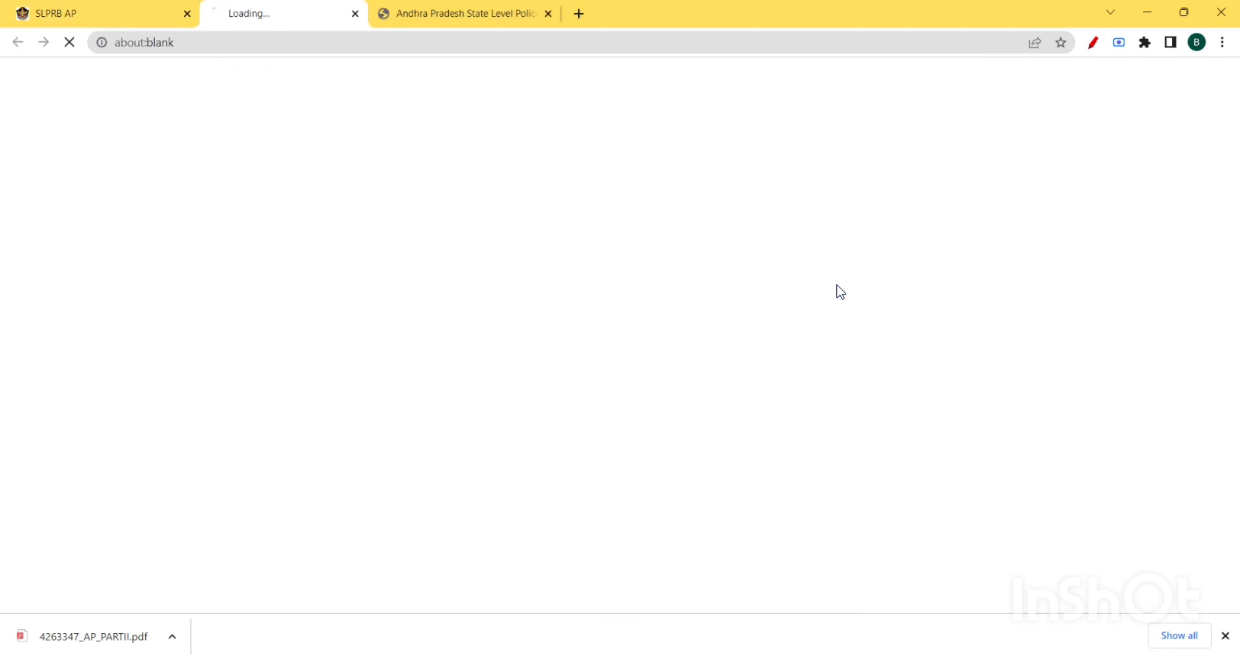